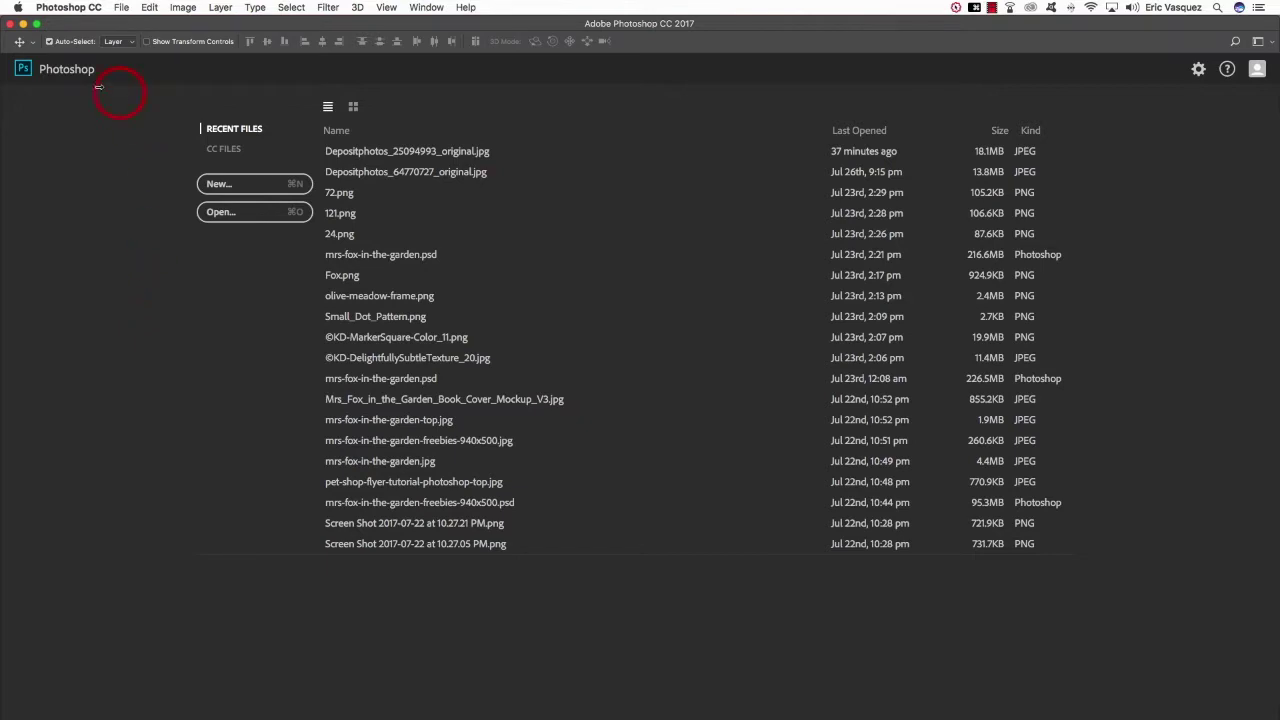
- Create a new document named furry_type, 1940 x 1080 pixels at 300 pixels/inch, RGB 16 bit, with a black background
click(235, 190)
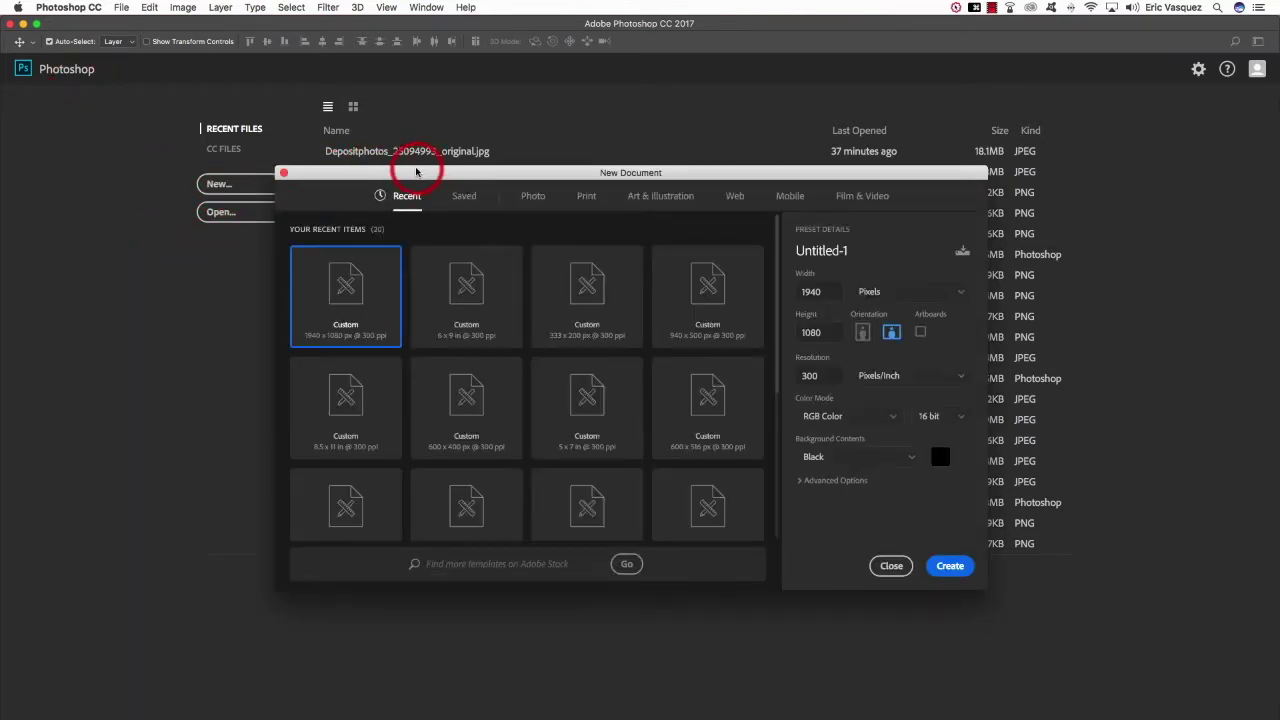
click(812, 251)
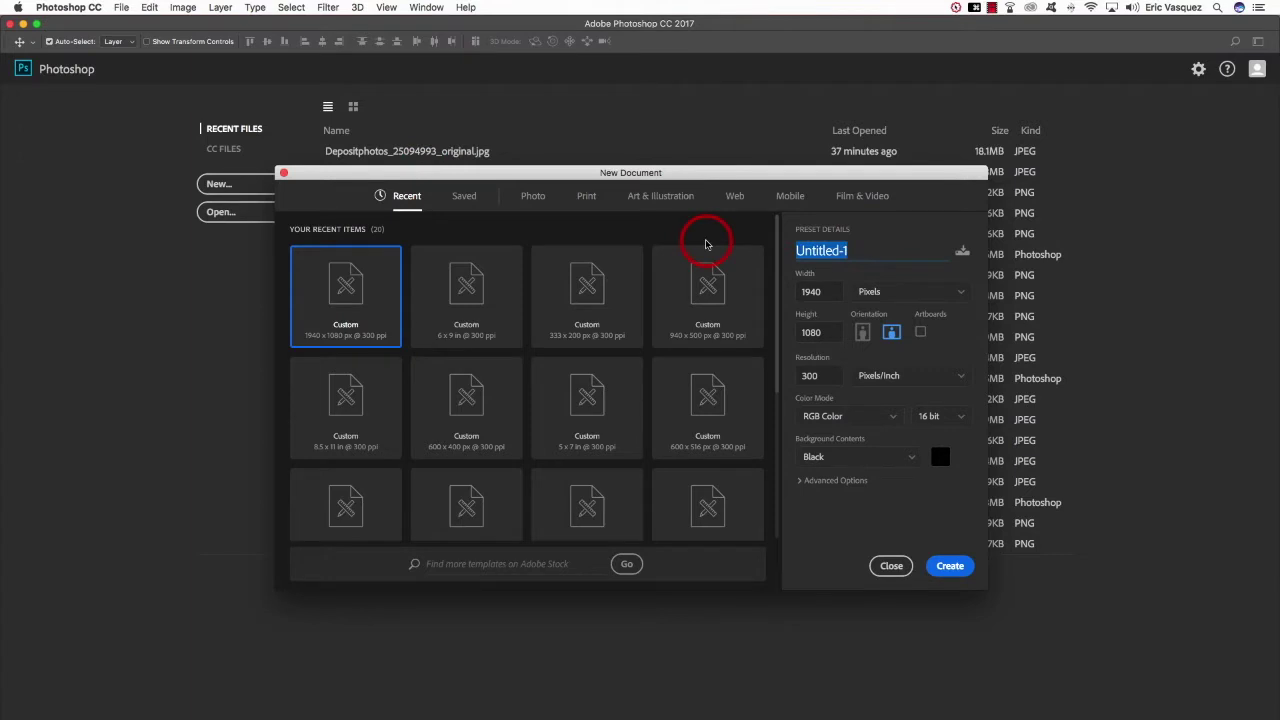
text(f)
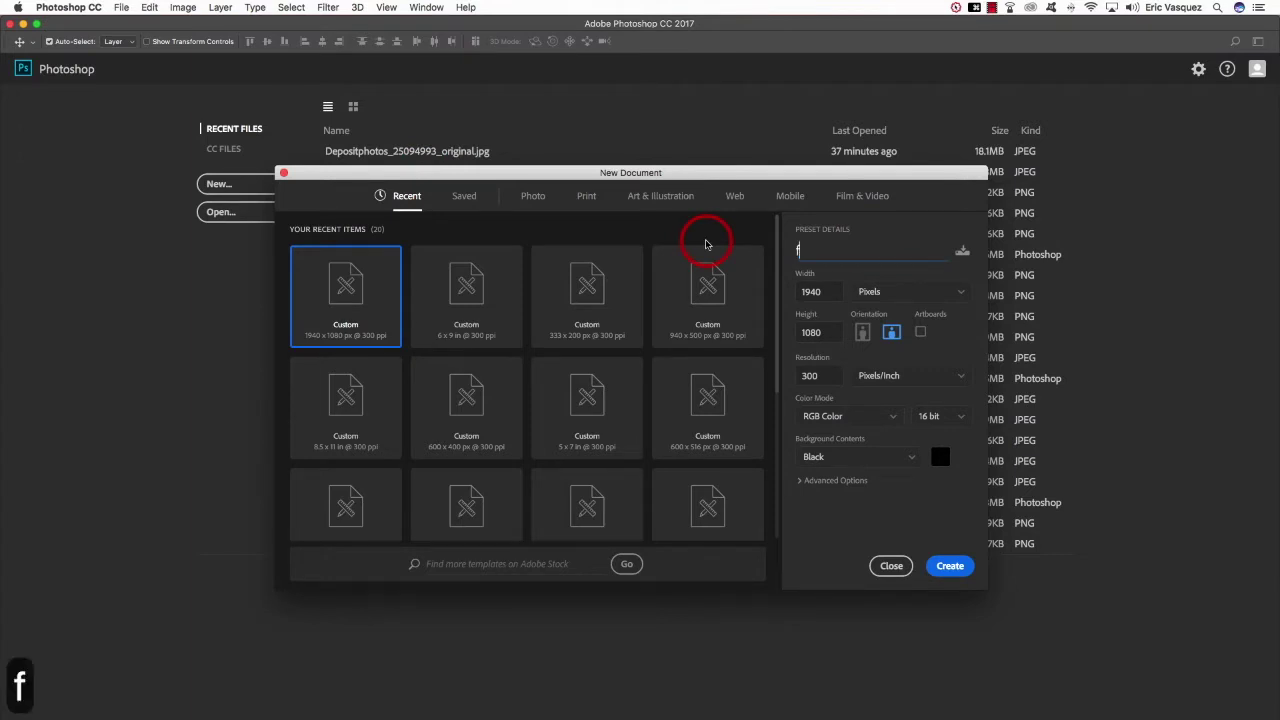
text(urry_type)
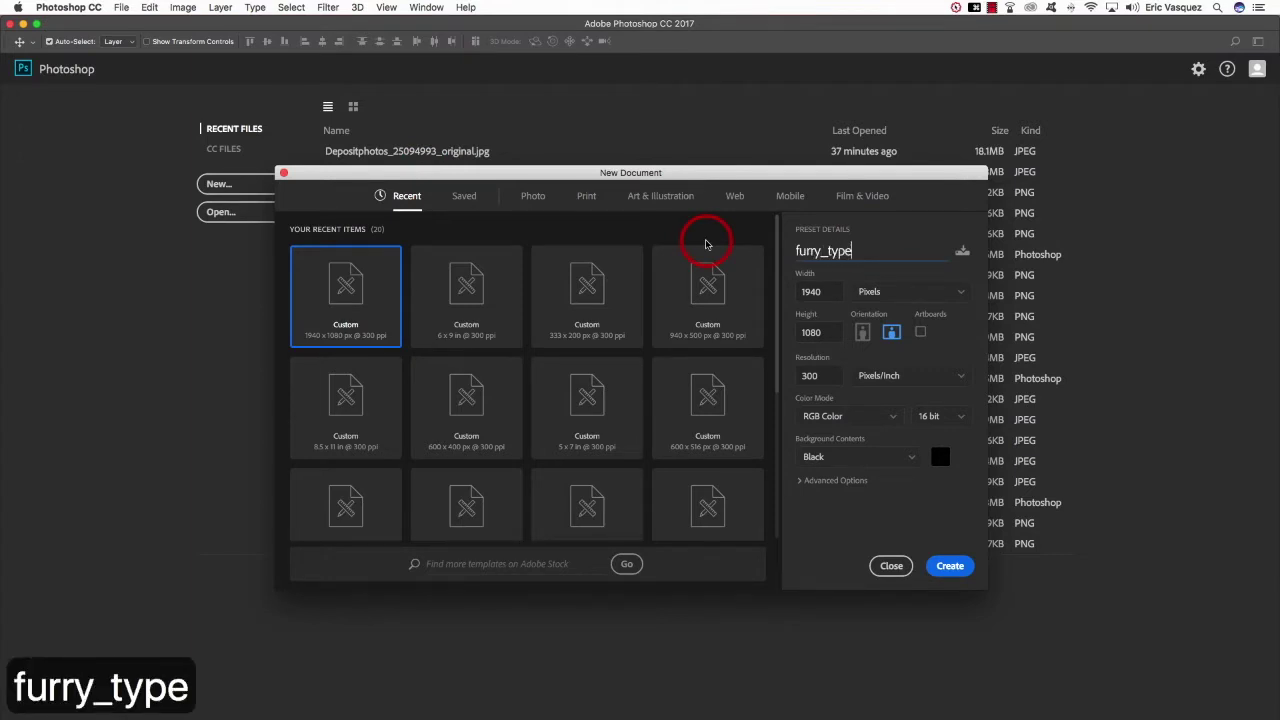
drag(826, 292, 822, 292)
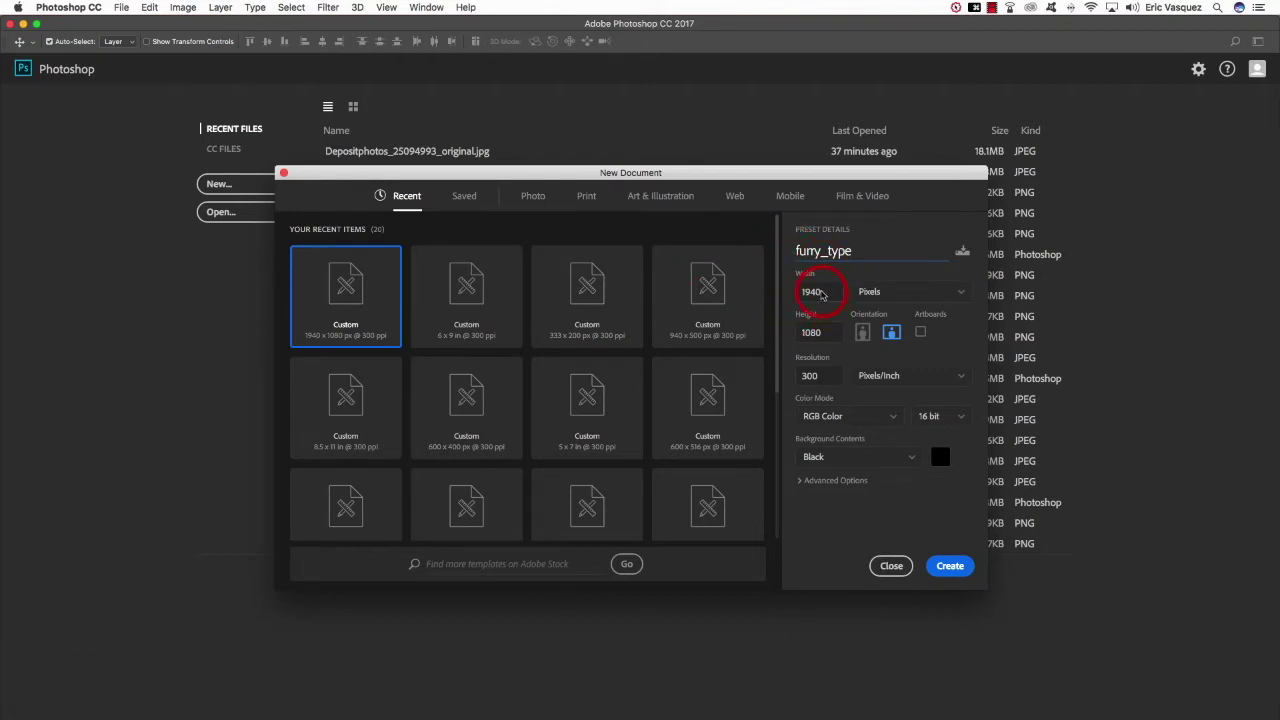
click(816, 332)
click(815, 377)
click(950, 566)
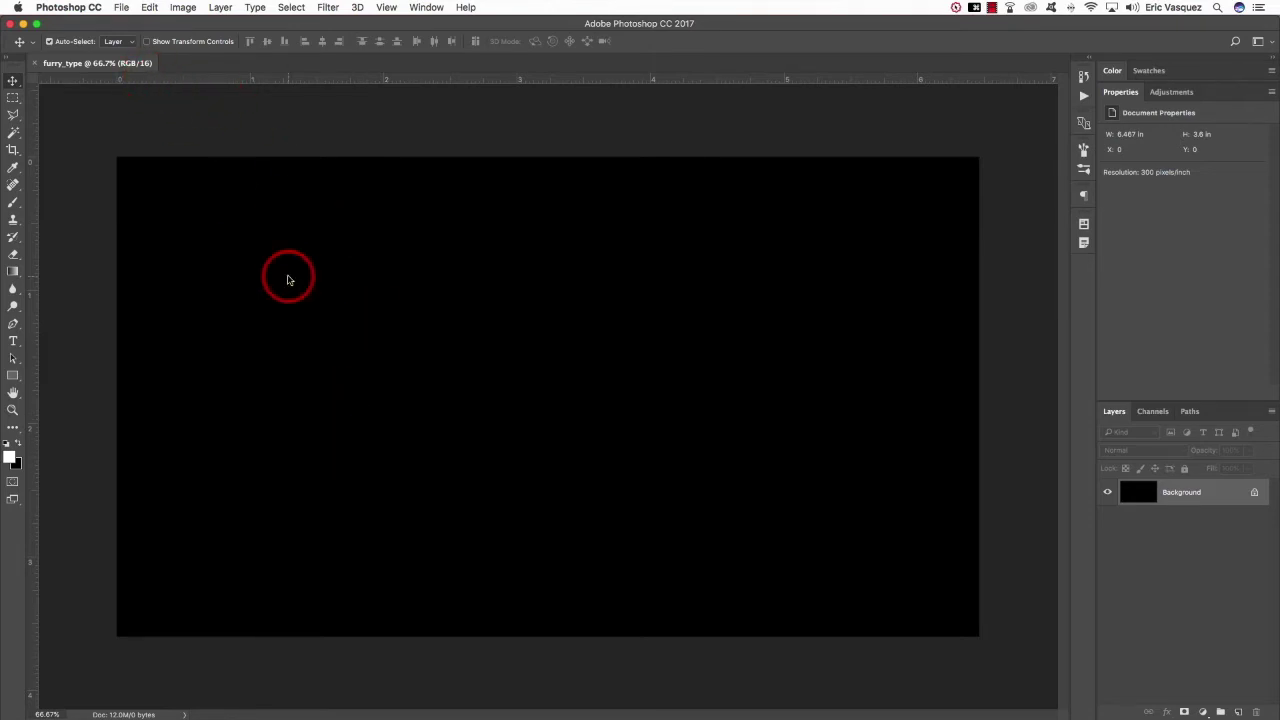
- Place the fur texture image Depositphotos_25094993_original.jpg into the document as an embedded file
click(122, 8)
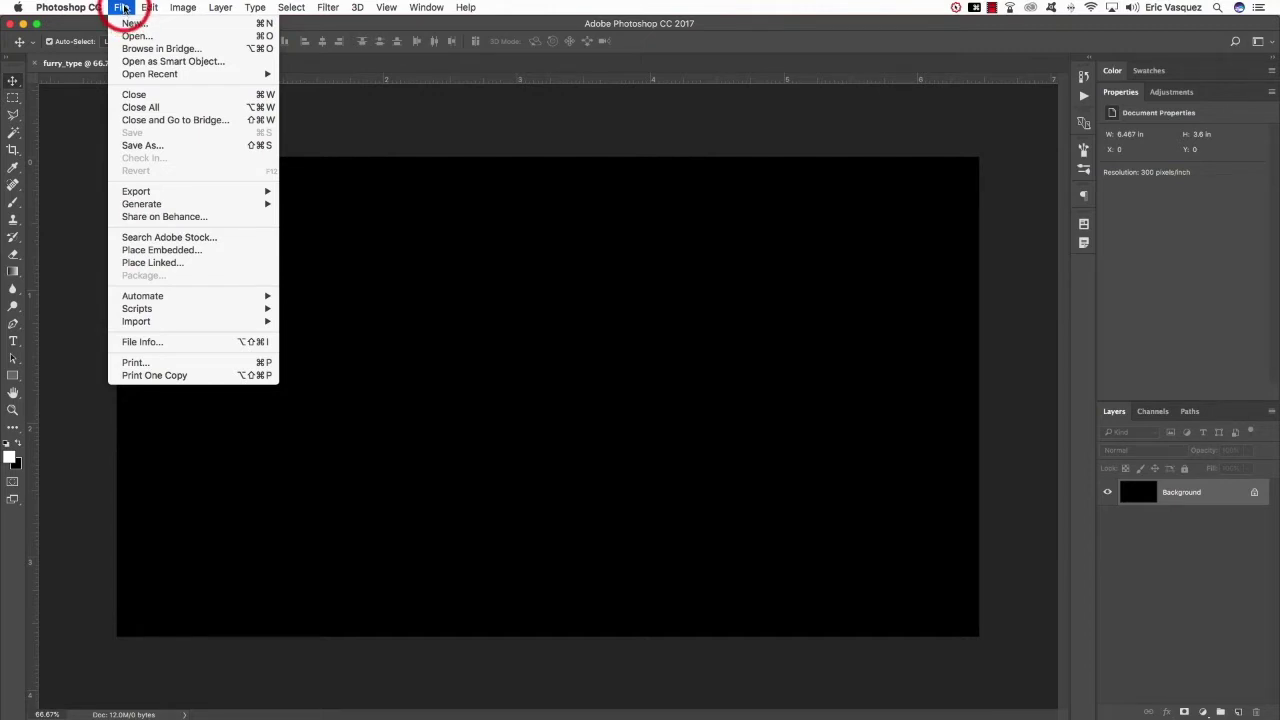
mouse_move(153, 210)
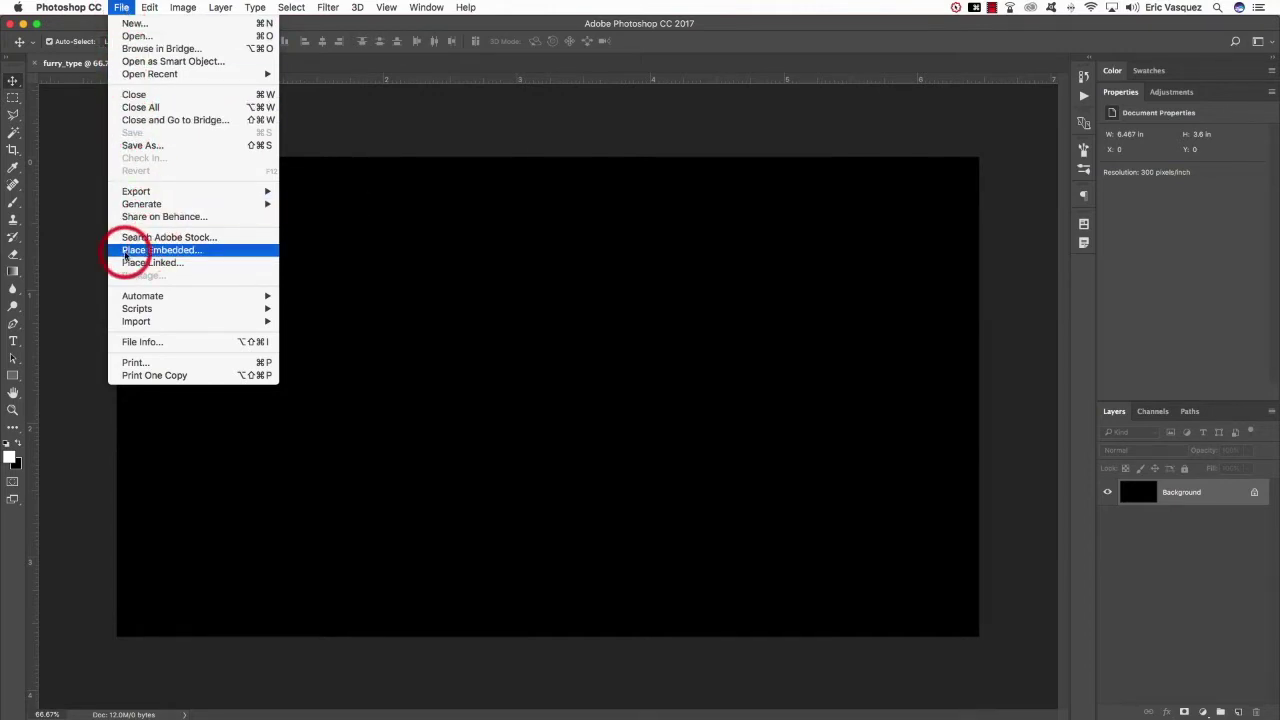
click(192, 250)
click(416, 110)
click(1038, 524)
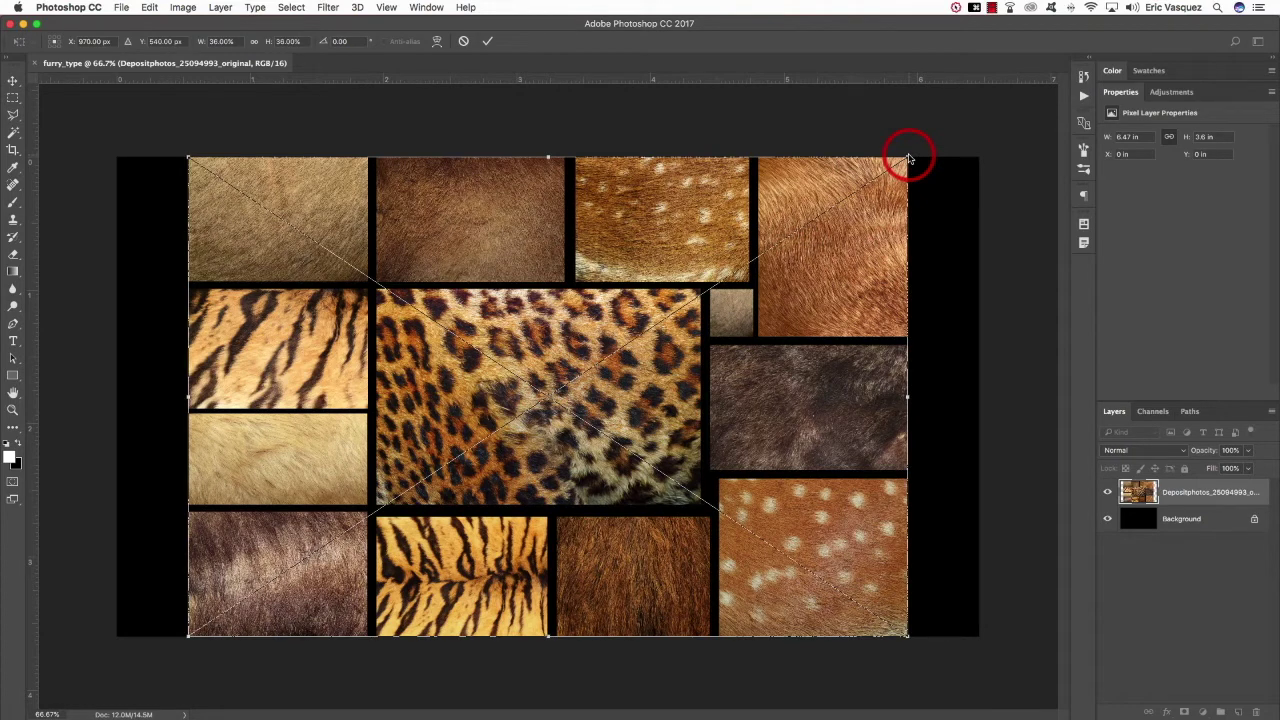
- Scale the placed fur image proportionally from its centre to about 69% so the leopard panel fills most of the canvas
key(super+minus)
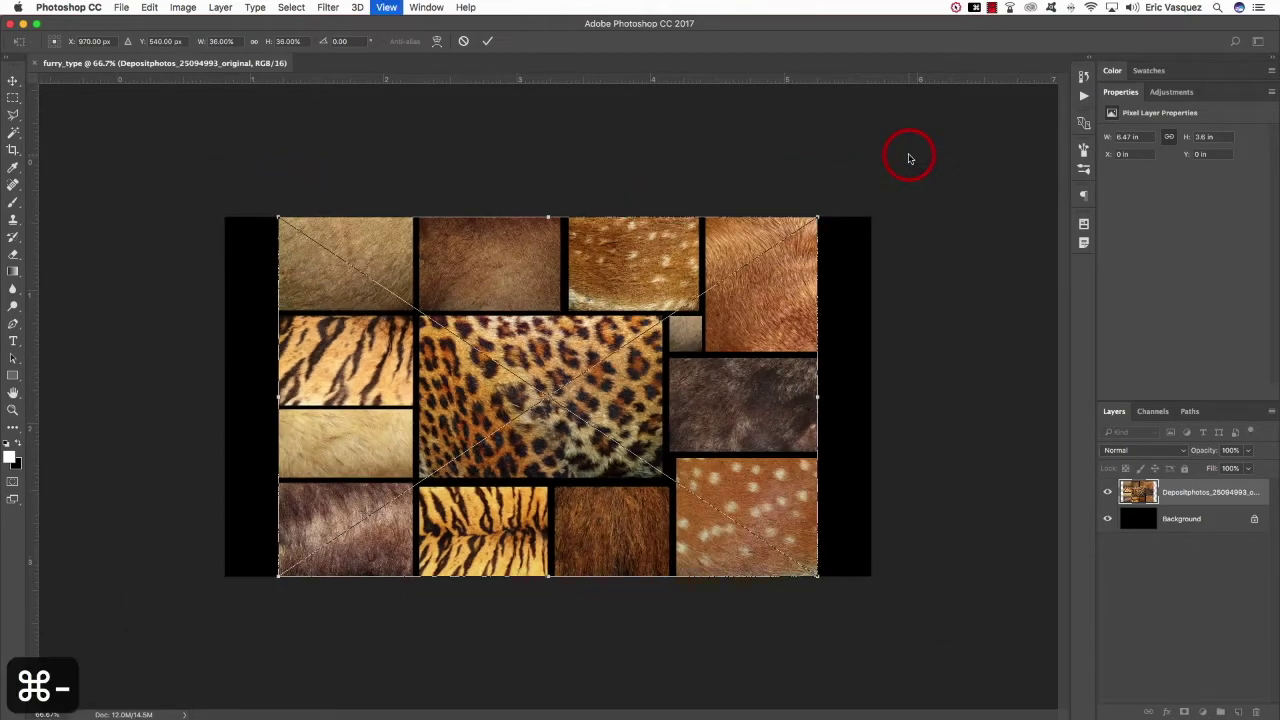
key(super+minus)
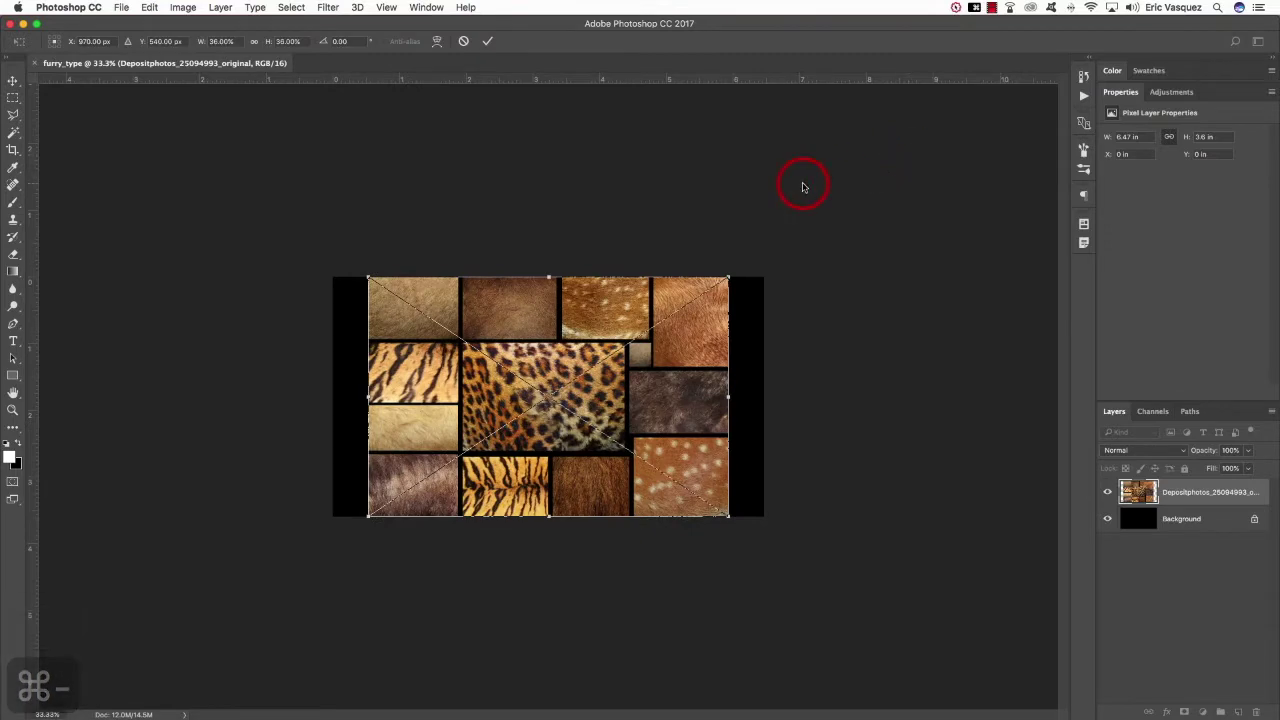
drag(727, 280, 904, 196)
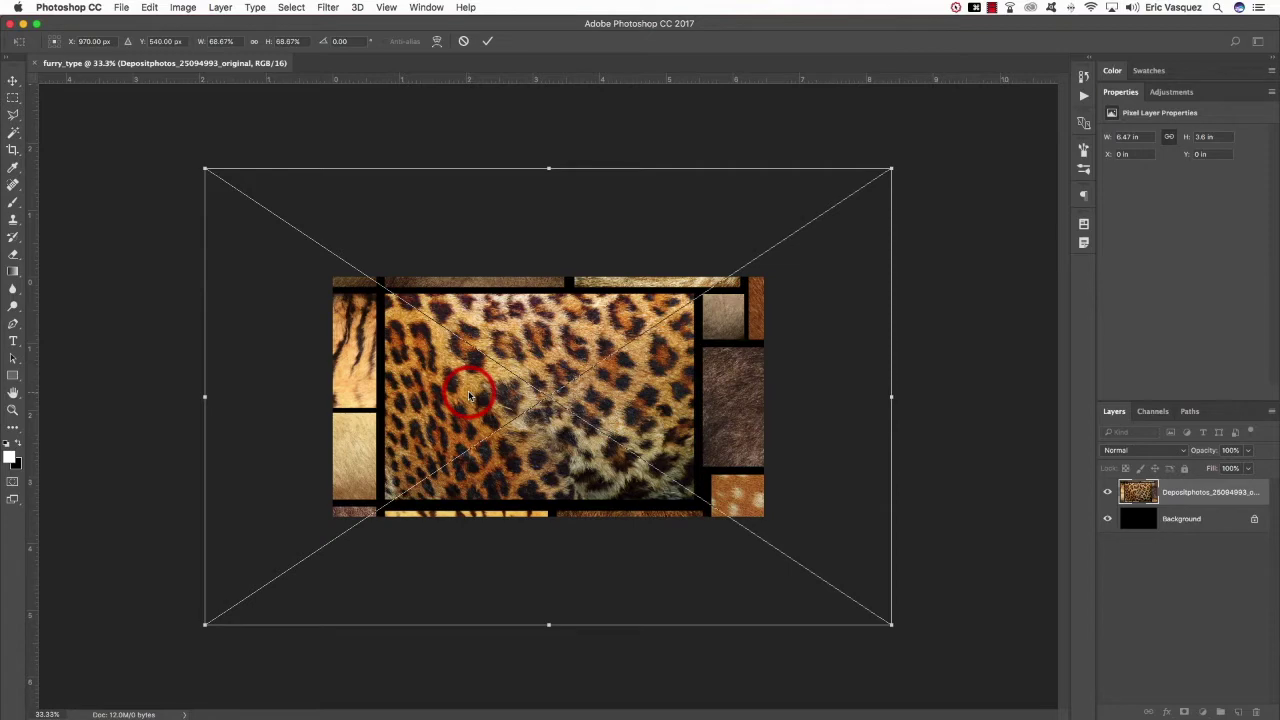
key(Return)
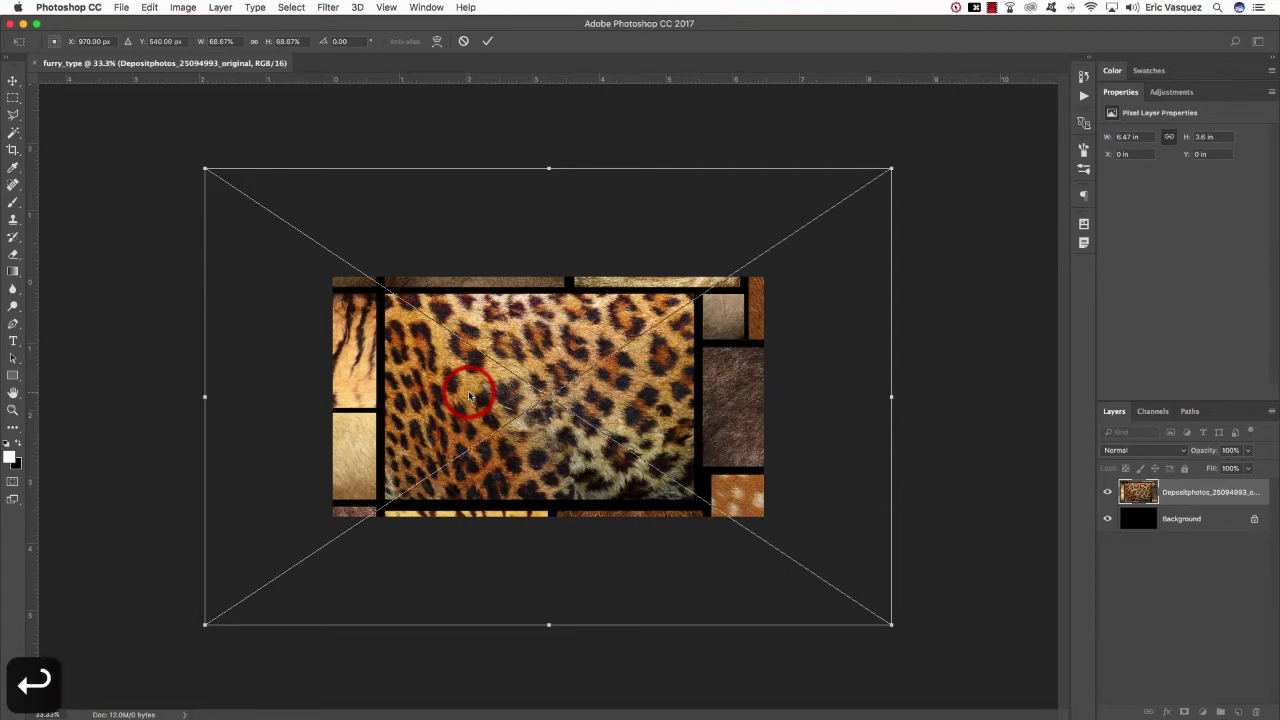
key(super+equal)
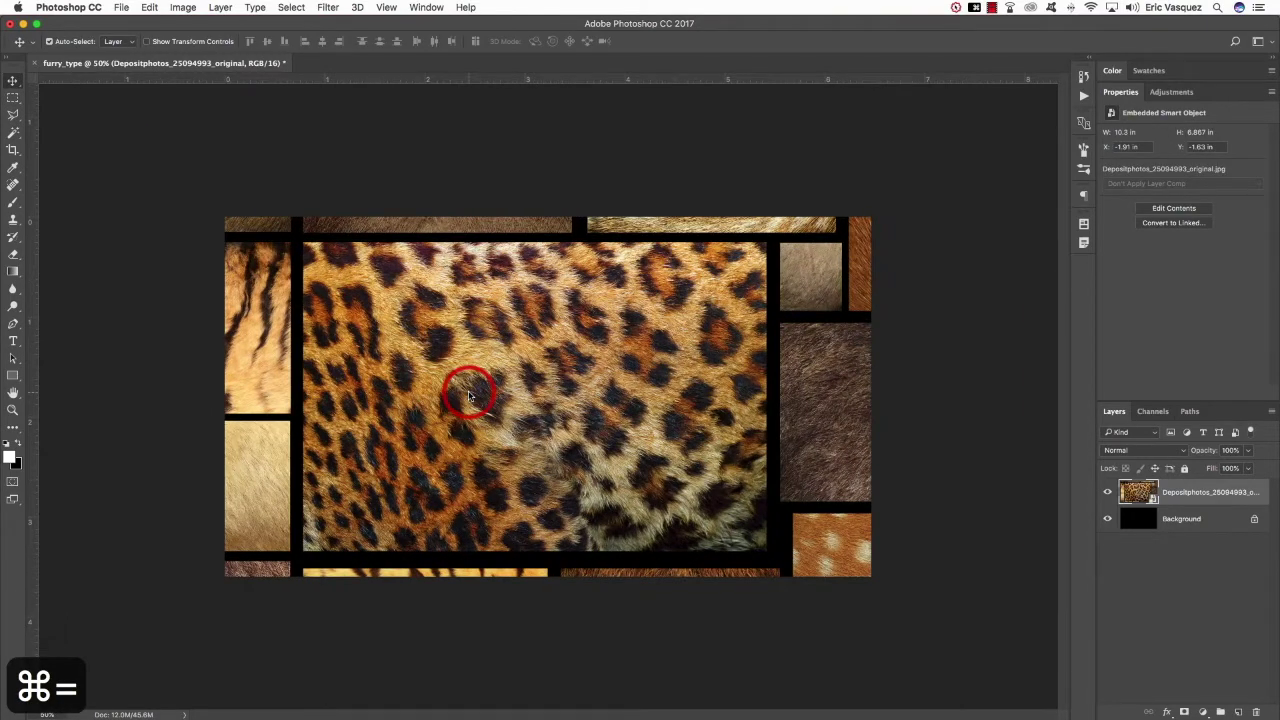
click(1150, 500)
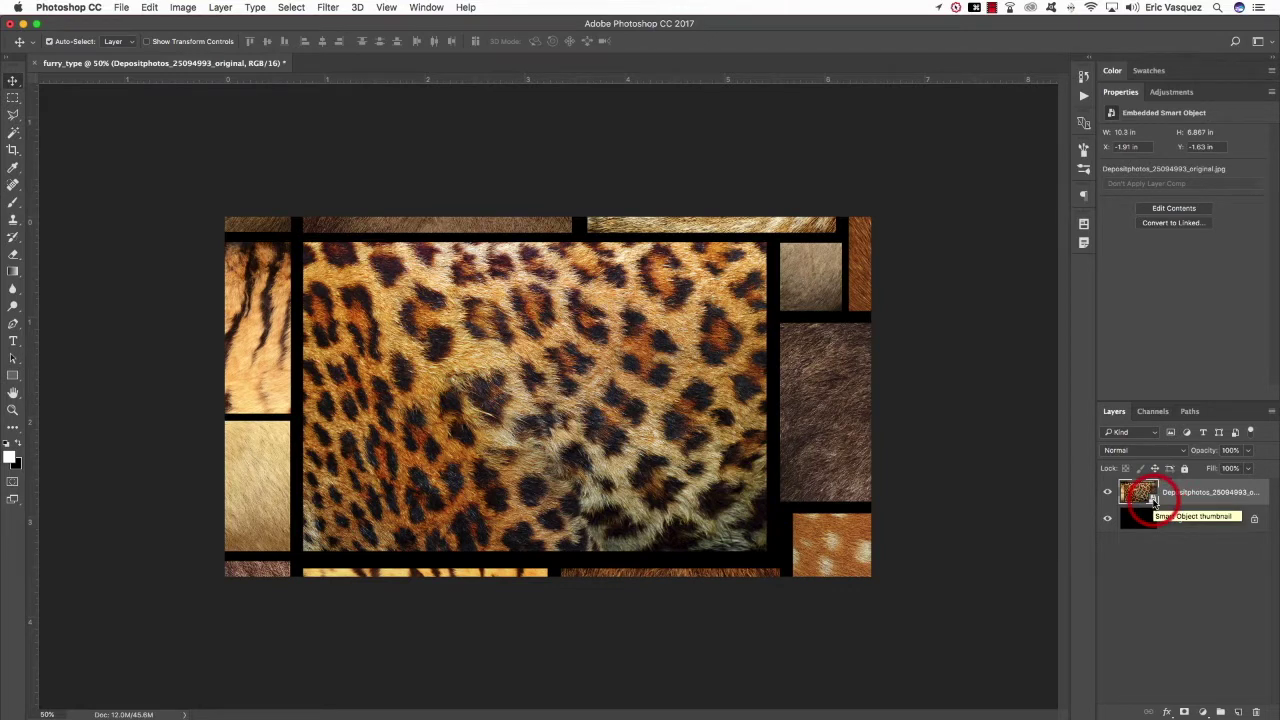
click(608, 314)
click(470, 395)
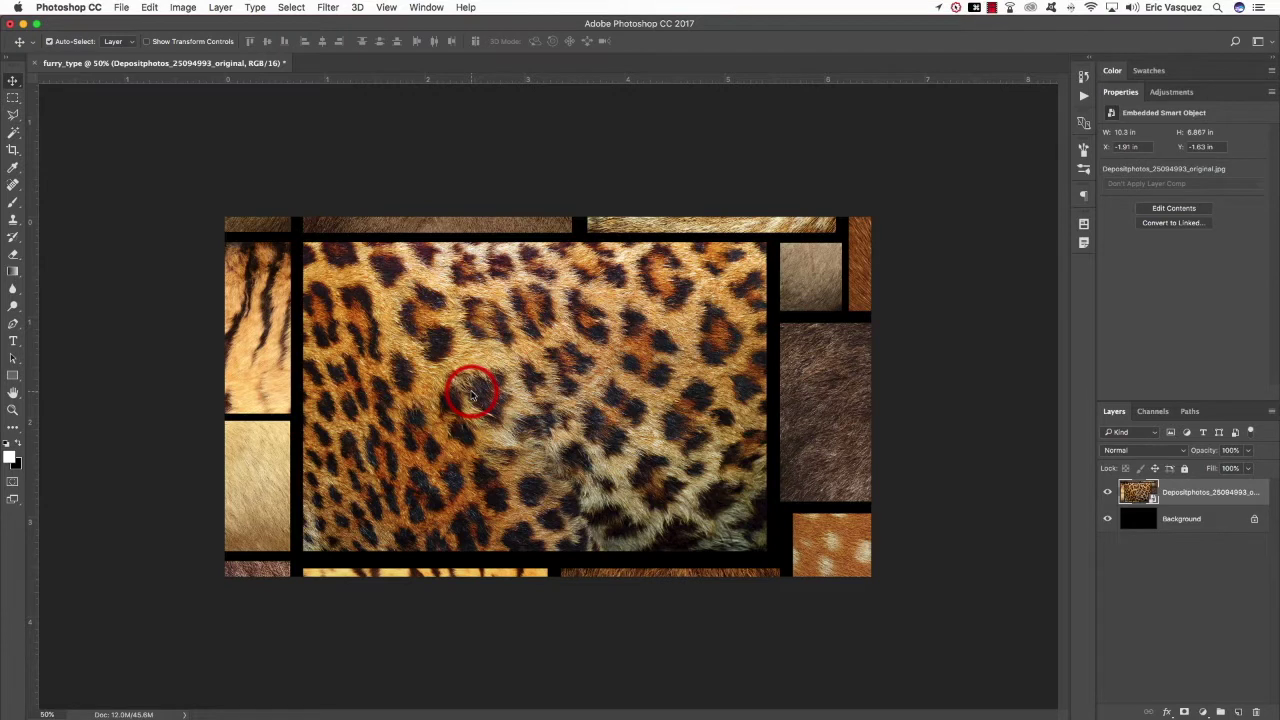
click(412, 421)
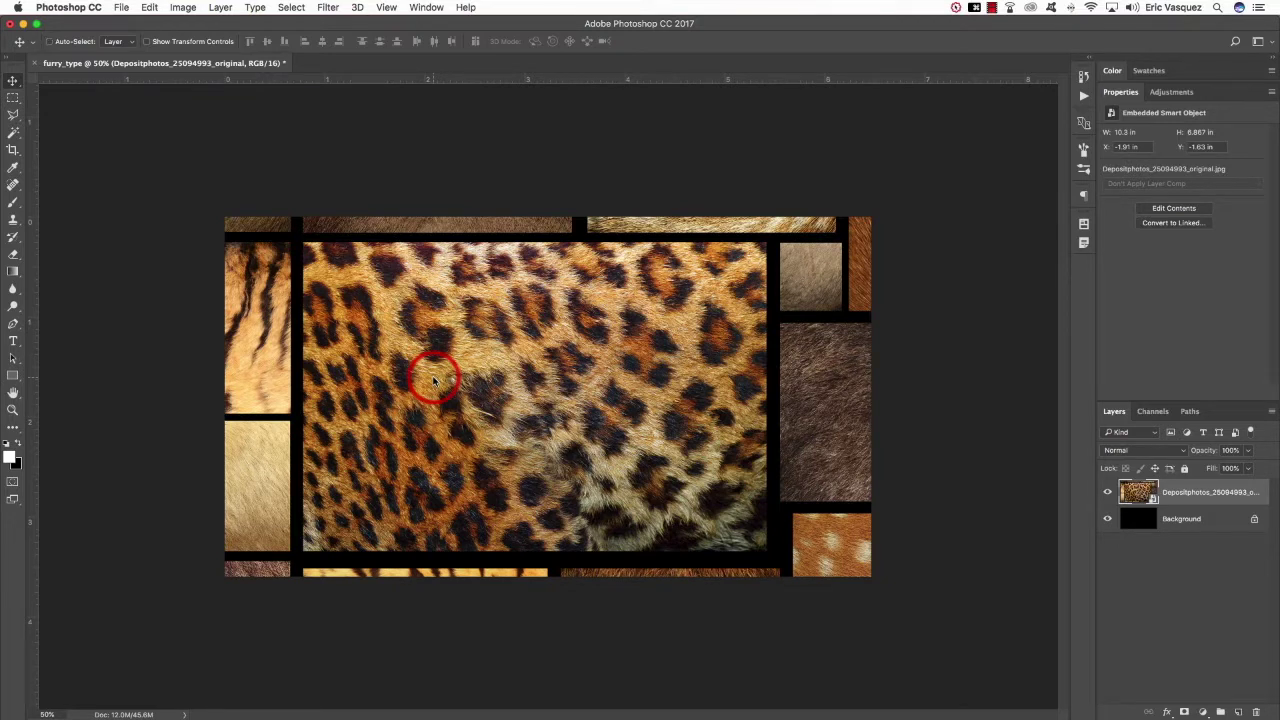
- Add a new layer above the fur image and enter the white text "Safari" in Tastysushi at 135.66 pt over the leopard panel
key(alt+shift+super+n)
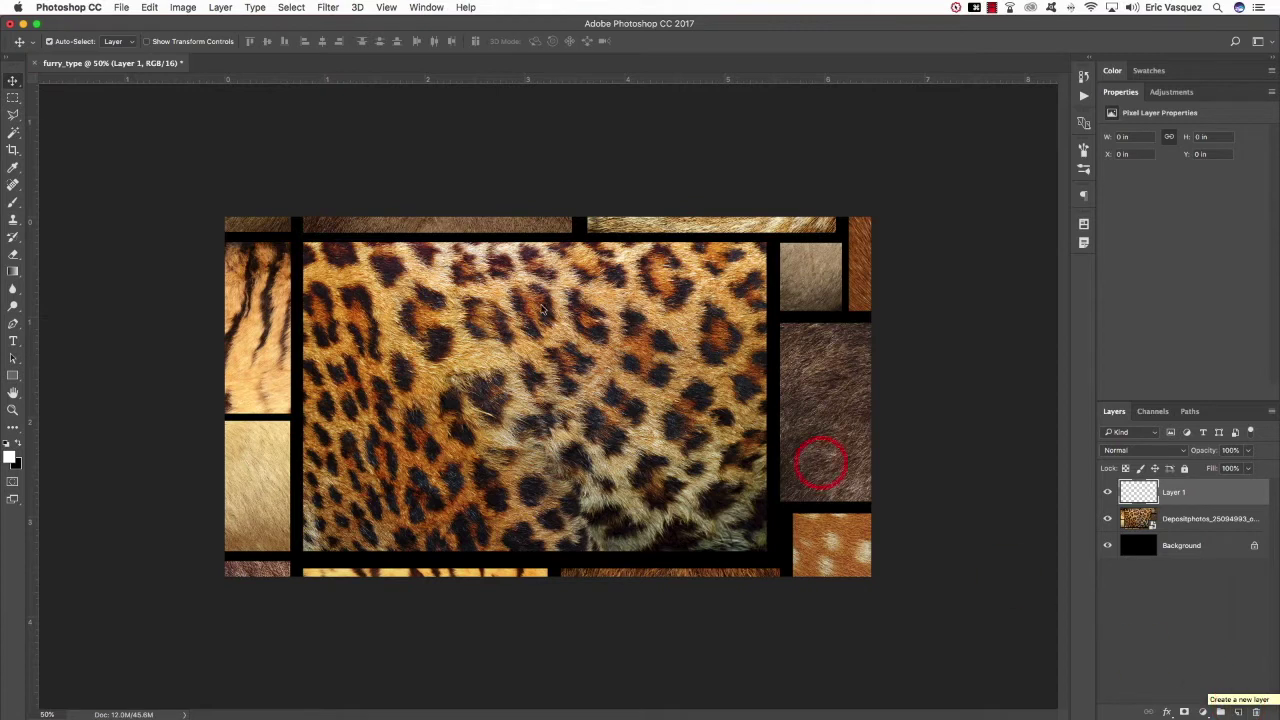
key(d)
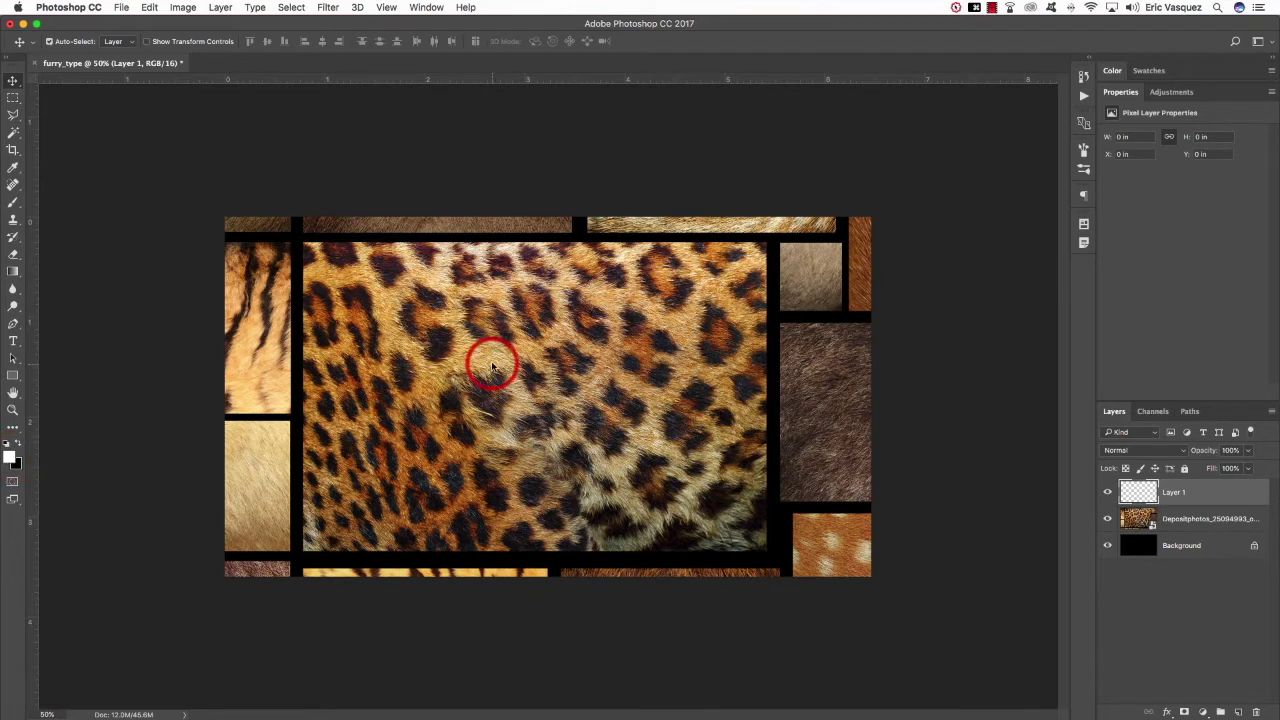
key(t)
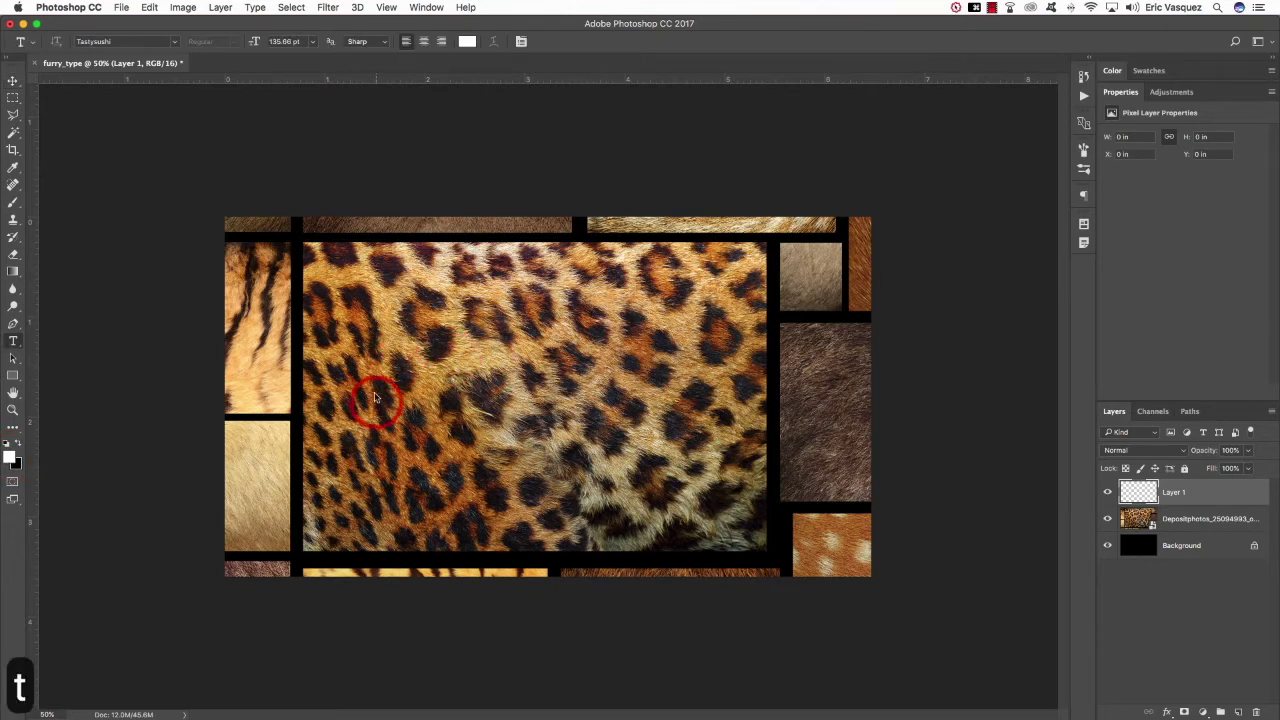
click(357, 379)
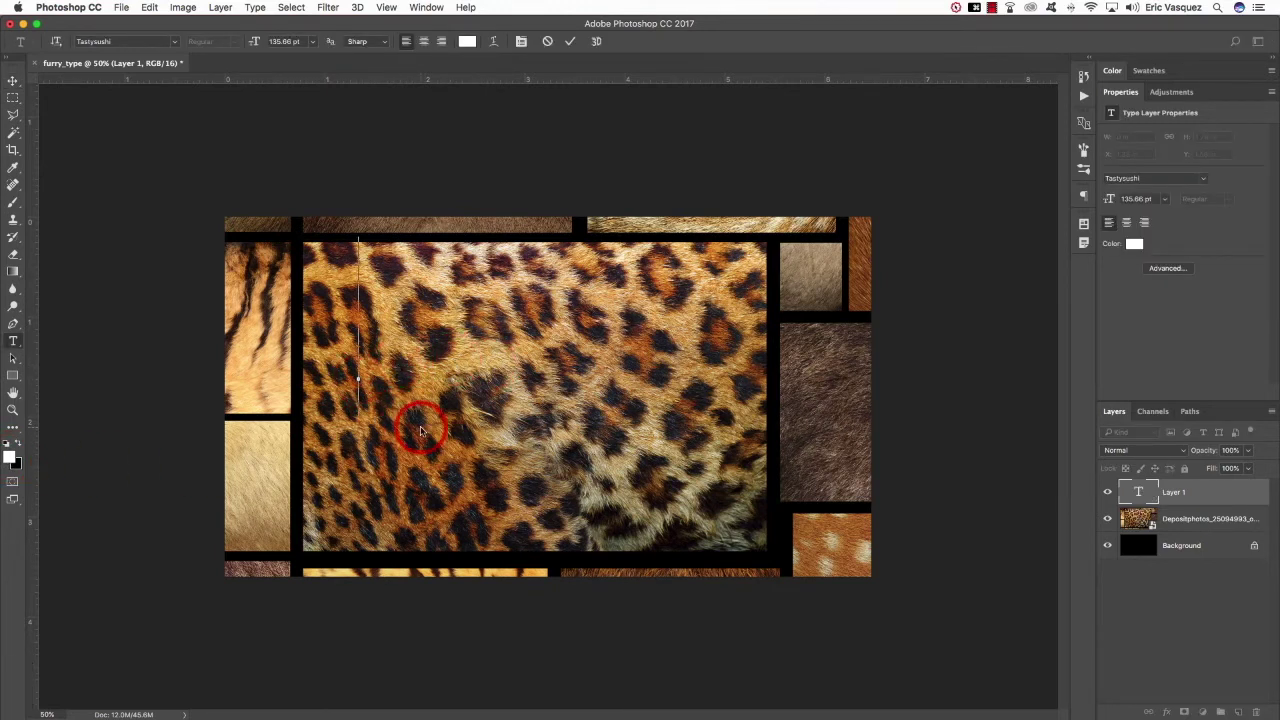
text(Safari)
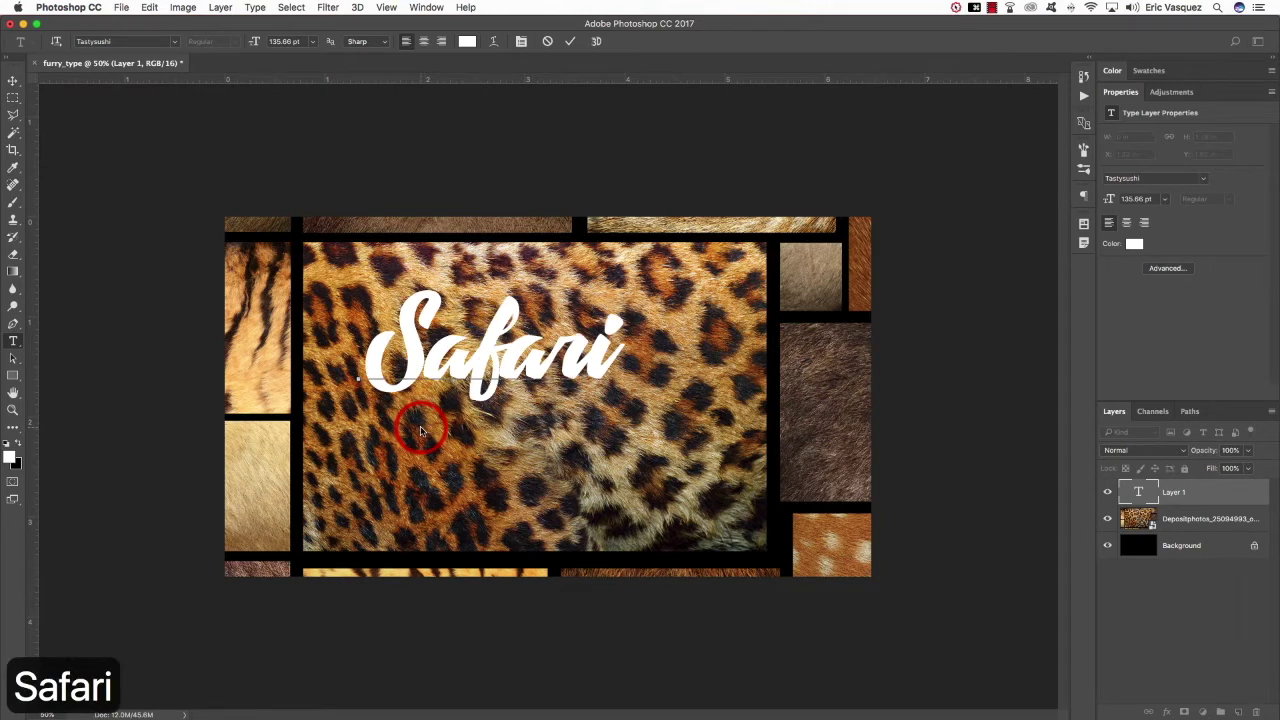
drag(626, 343, 280, 346)
click(13, 80)
- Scale the Safari text up to about 226 pt and position it across the leopard panel
key(v)
key(super+t)
drag(626, 415, 776, 516)
drag(748, 444, 710, 451)
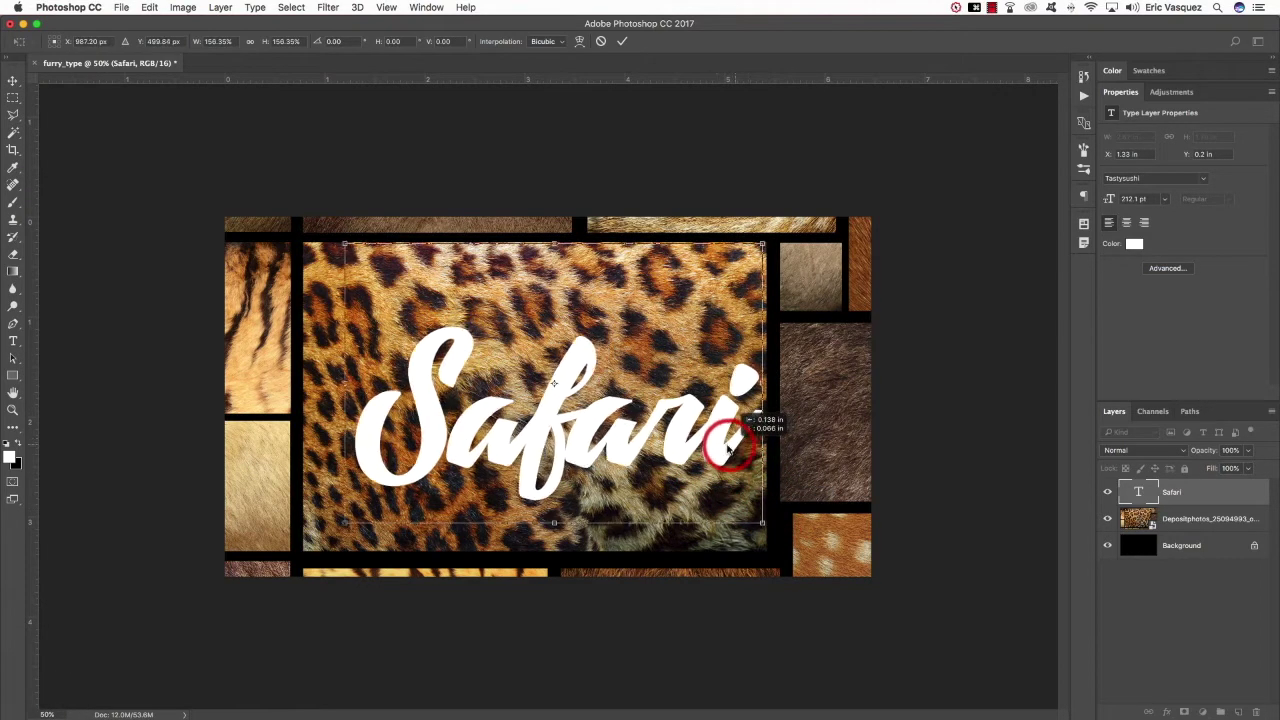
drag(739, 249, 752, 238)
key(Return)
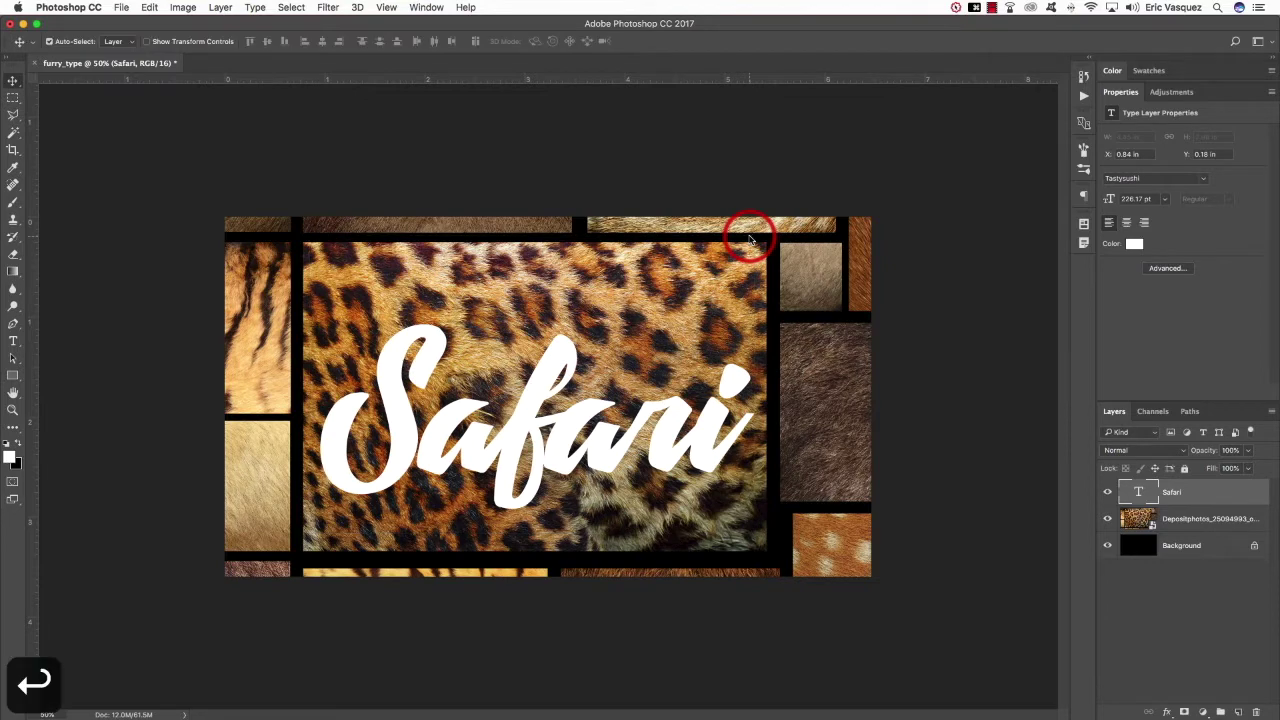
- Nudge the Safari text upward by 50 pixels to centre it vertically in the leopard panel
key(shift+Up)
key(shift+Up)
key(shift+Up)
key(shift+Up)
key(shift+Up)
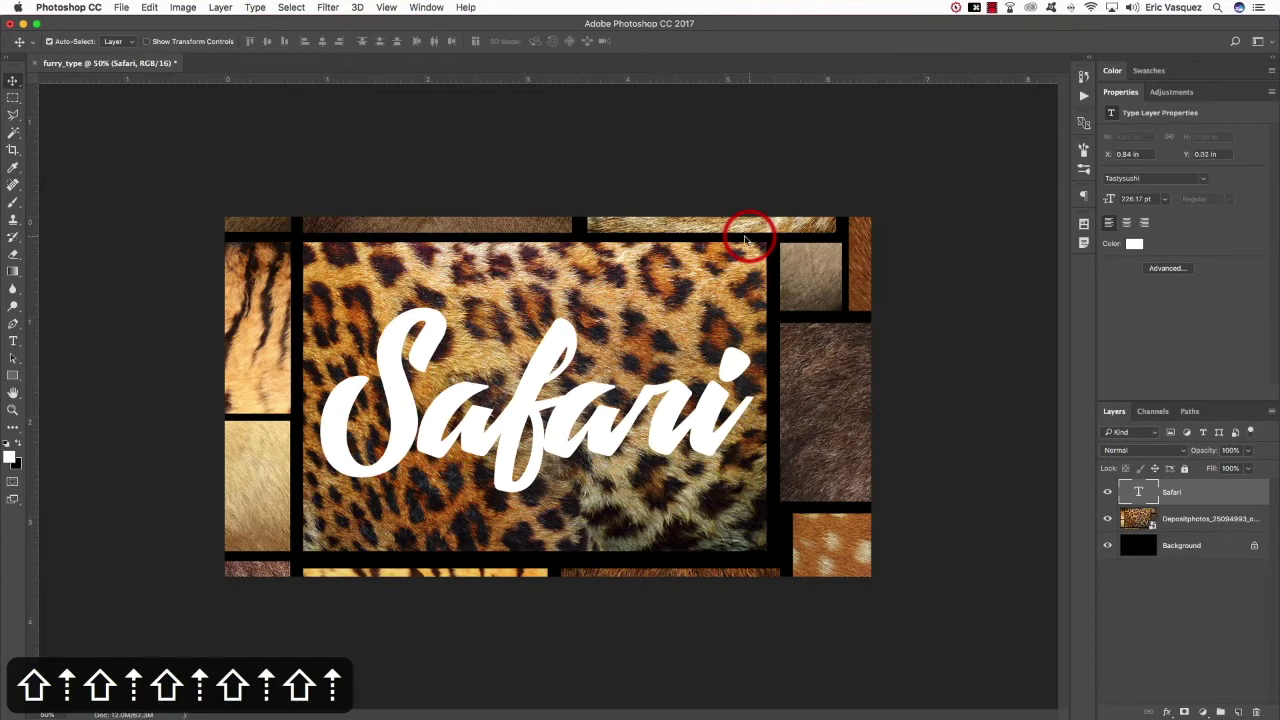
- Select the Safari text and check which font it uses, leaving the text unedited
key(t)
drag(745, 410, 229, 426)
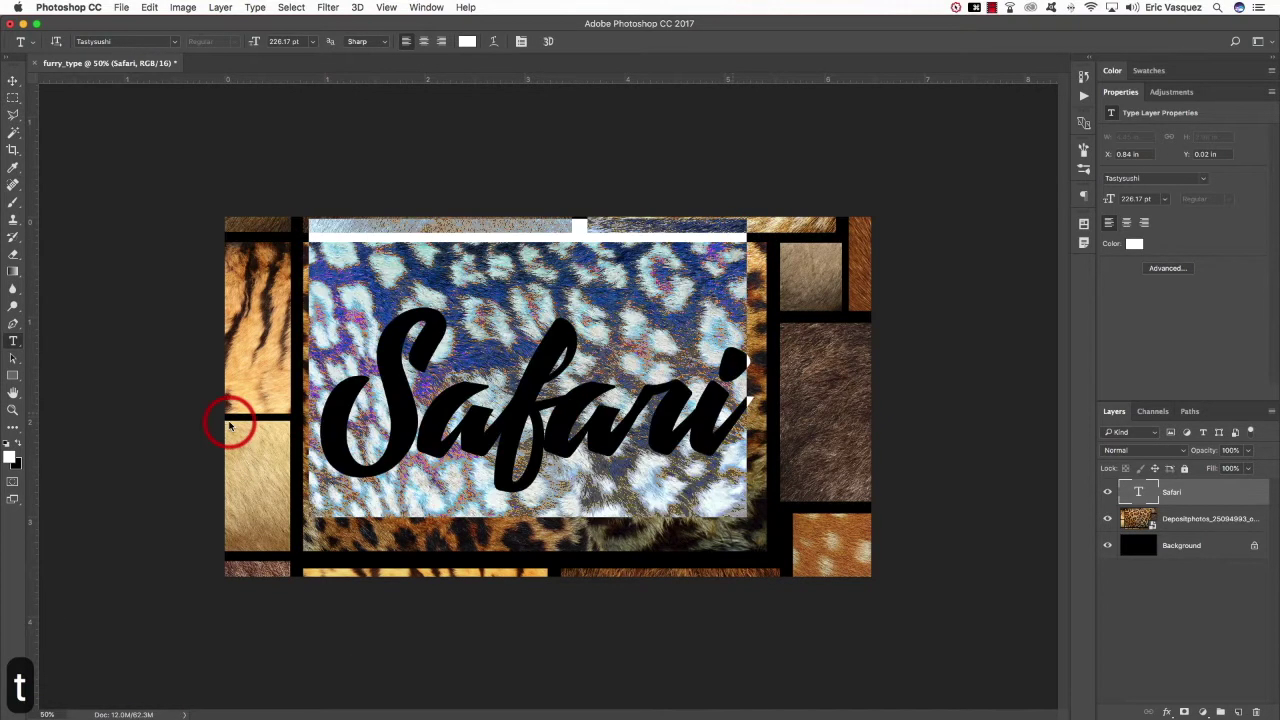
click(435, 402)
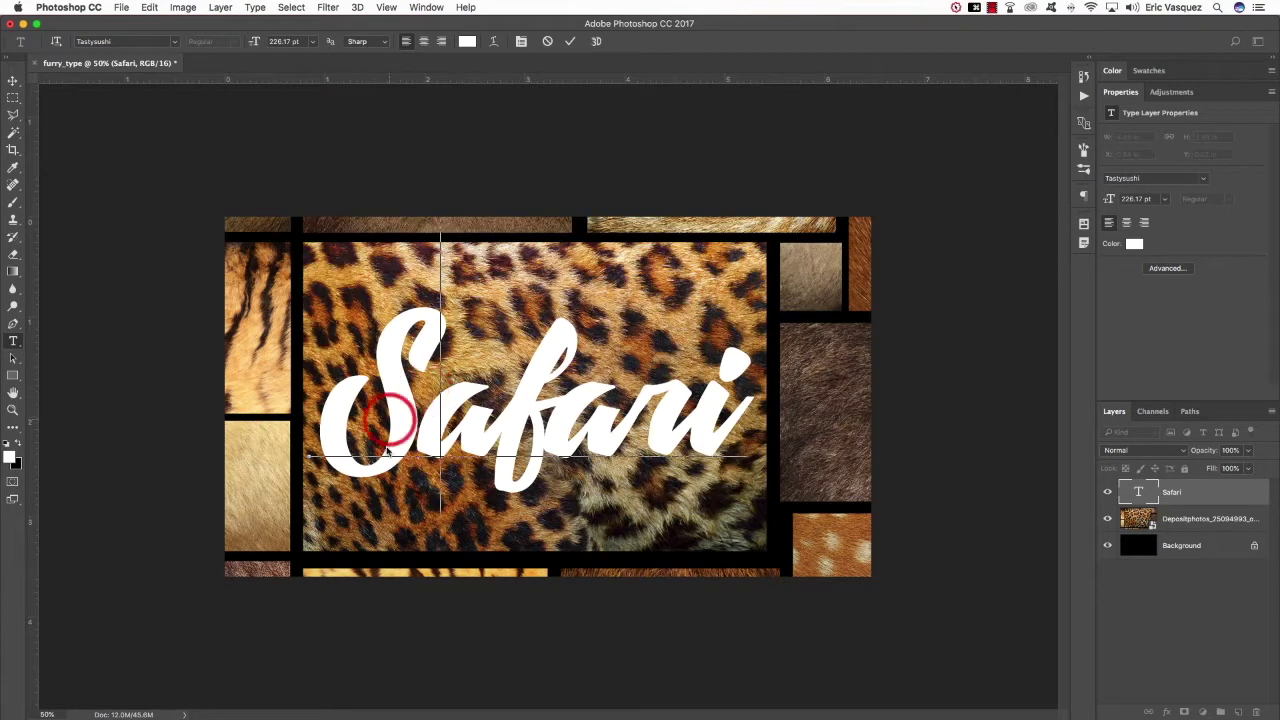
double_click(435, 402)
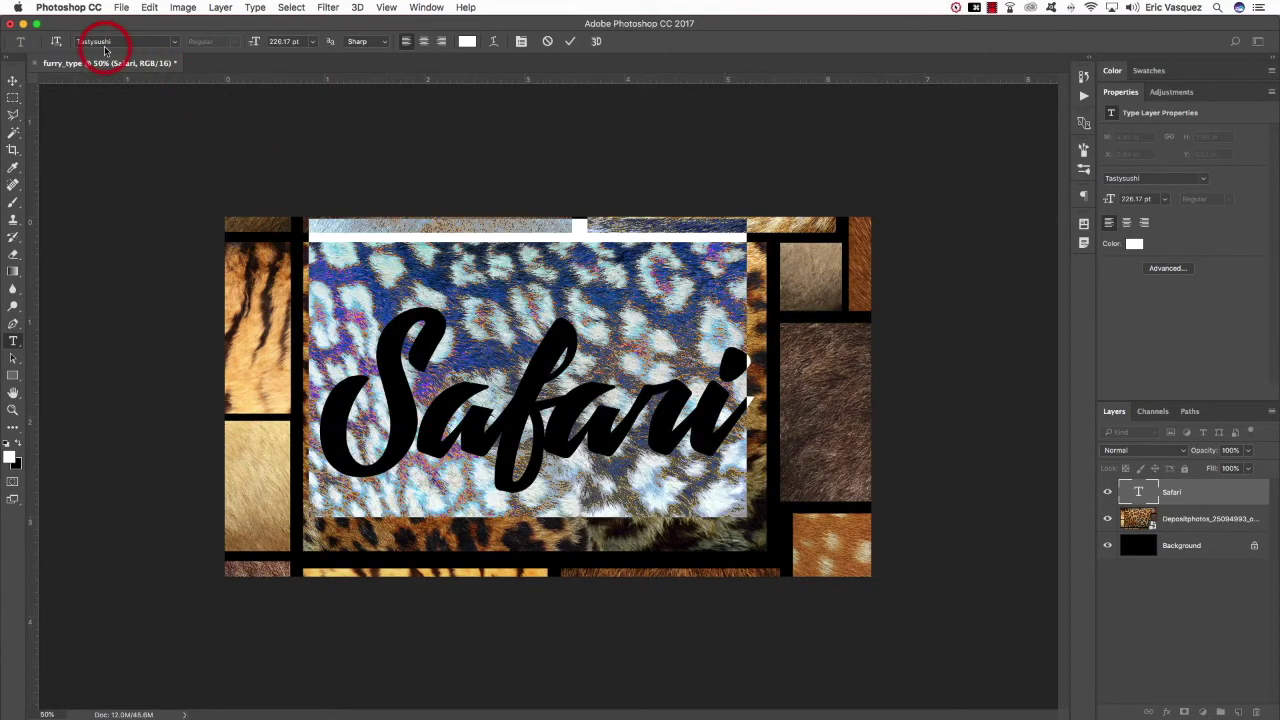
click(577, 413)
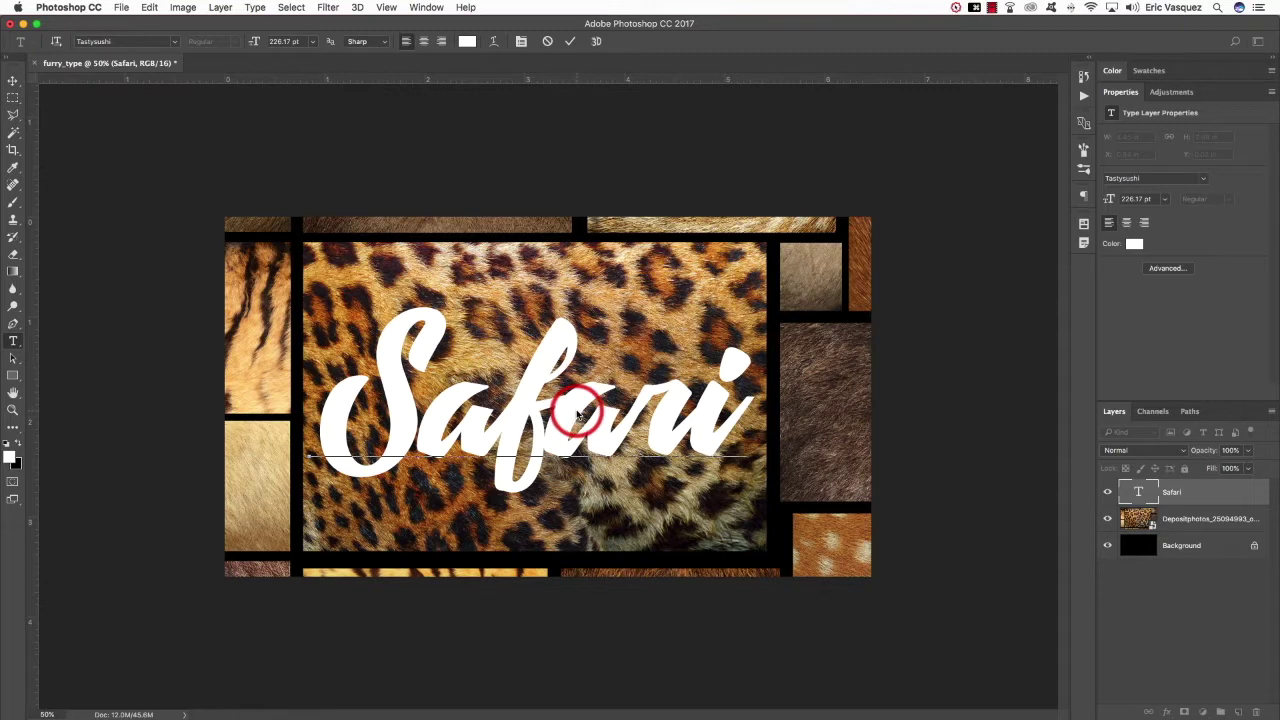
click(13, 79)
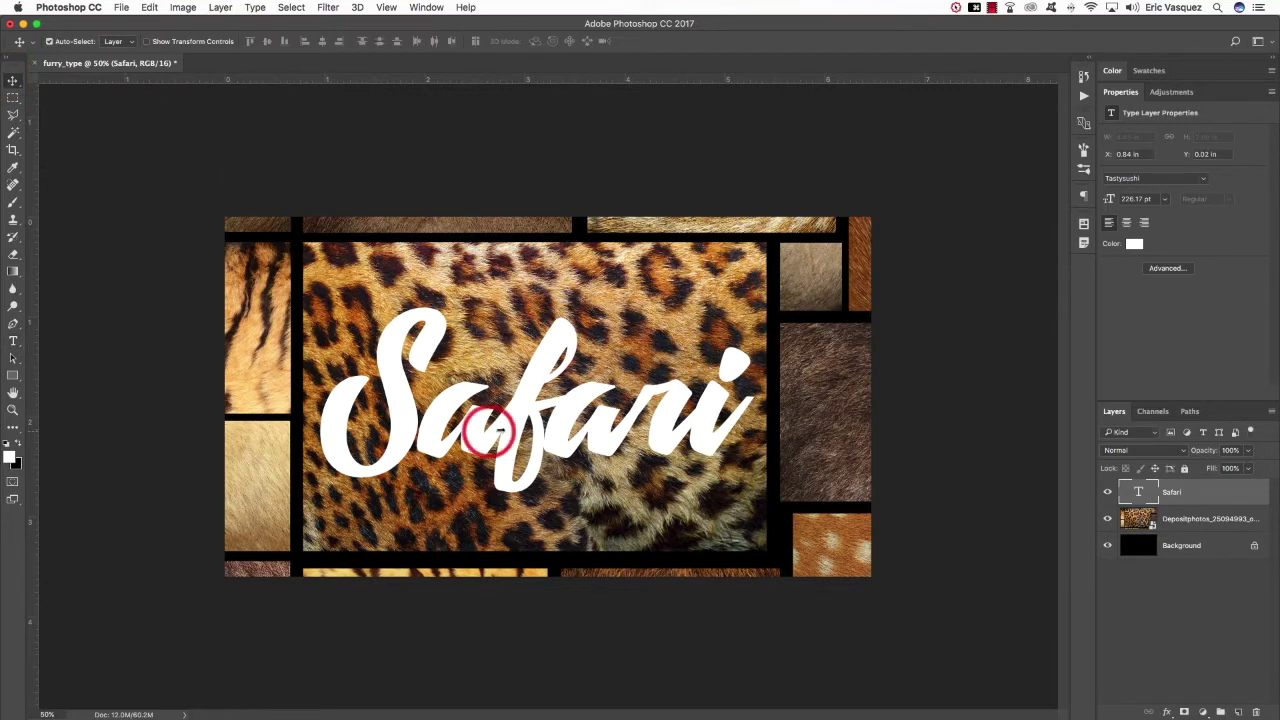
- Enlarge the Safari text to about 236 pt and shift it slightly left so it spans the leopard panel's width
drag(520, 408, 514, 405)
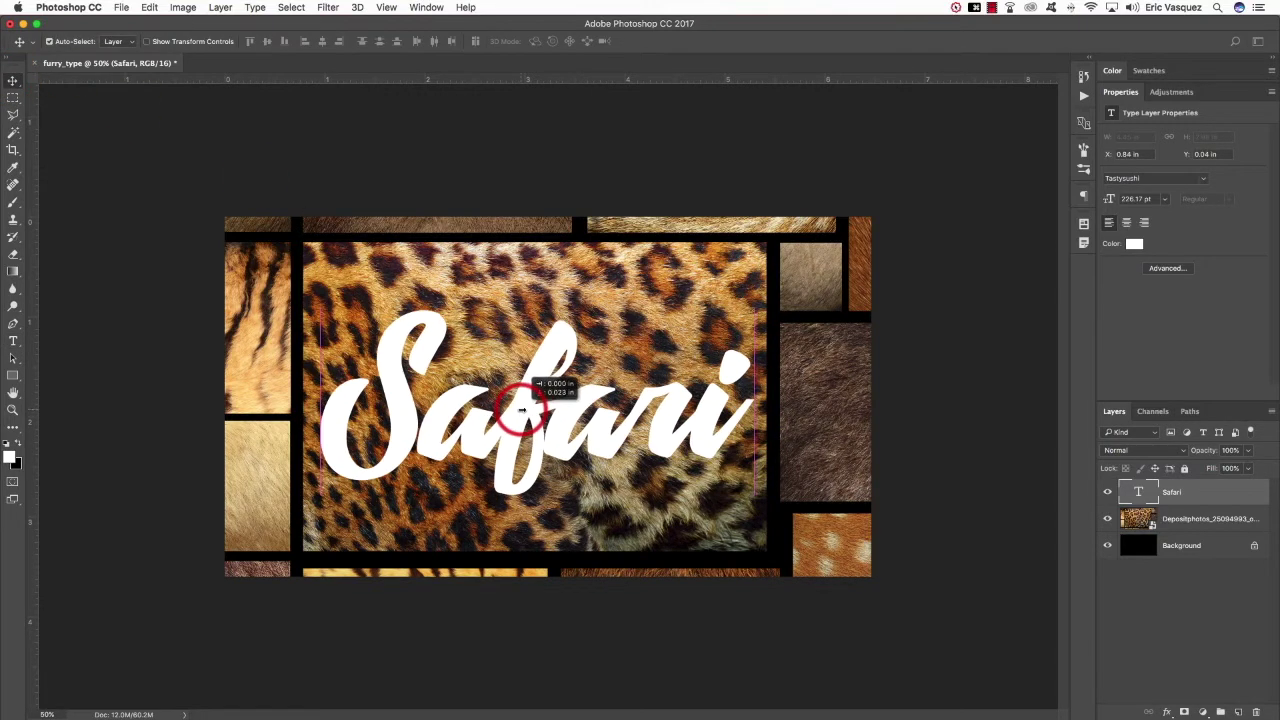
key(v)
key(super+t)
drag(754, 219, 764, 214)
key(Return)
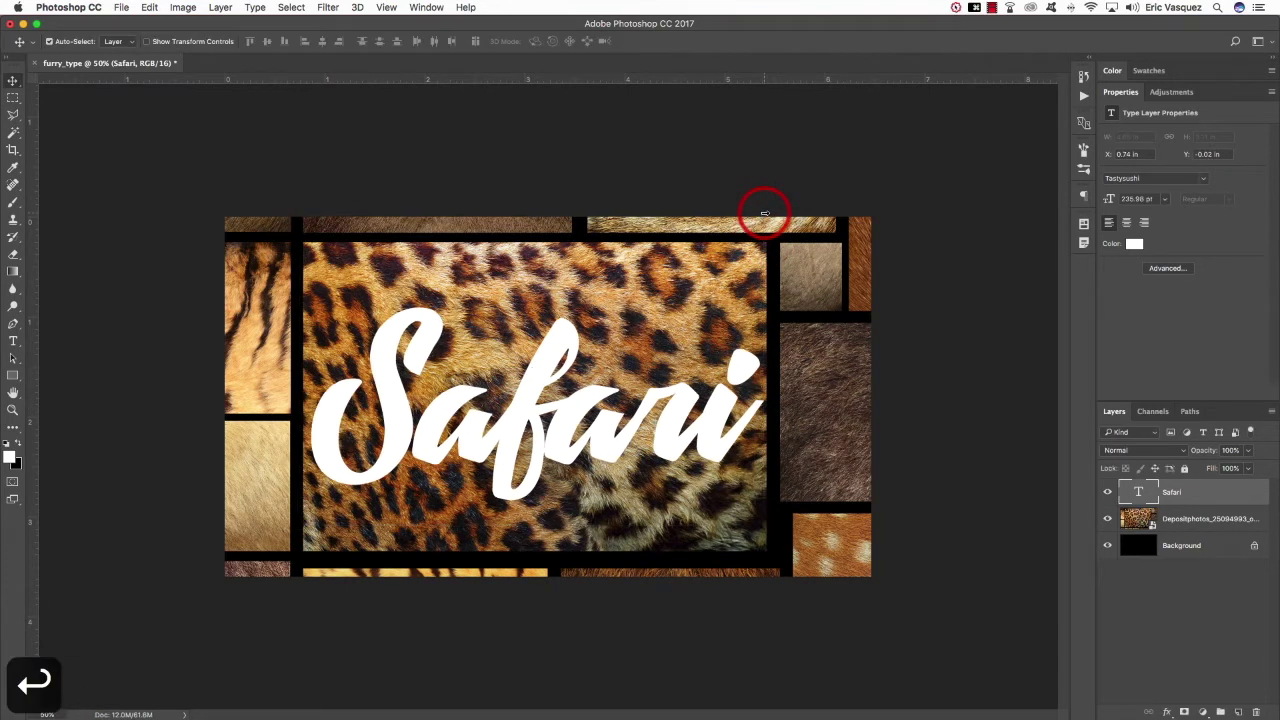
key(shift+Left)
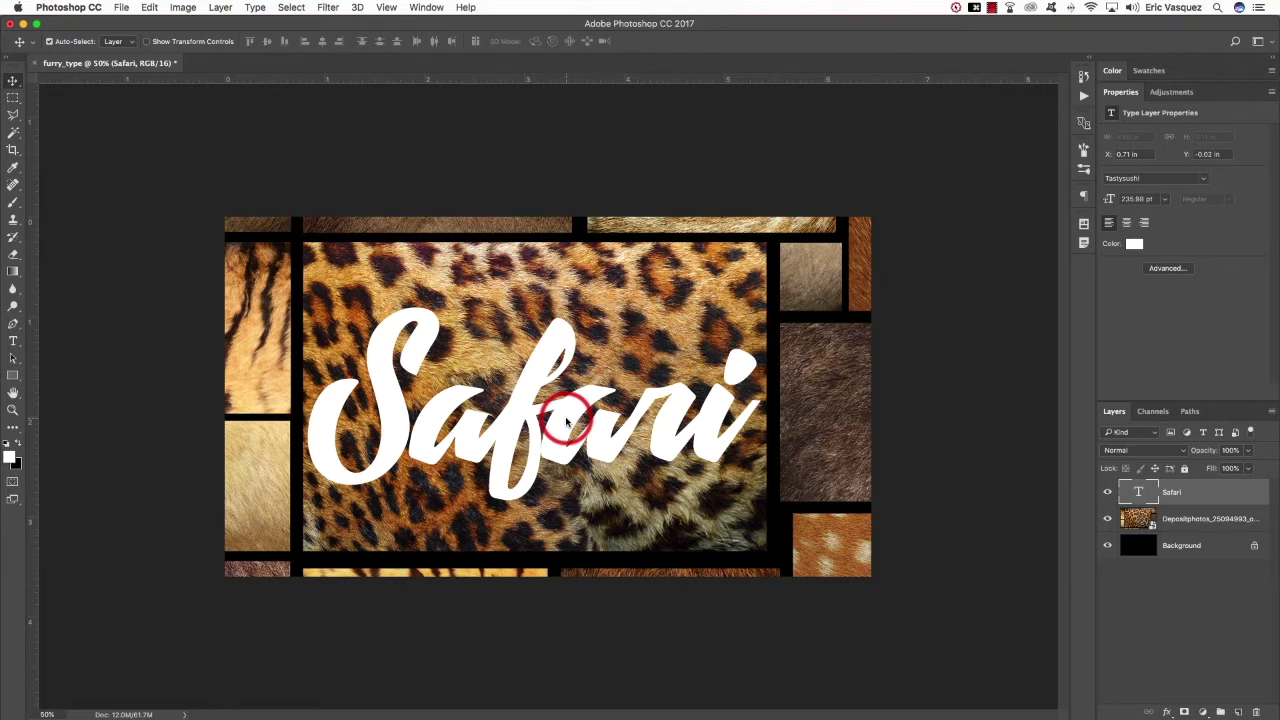
- Load the Safari text's outline as a selection and hide the text layer
super+click(1140, 492)
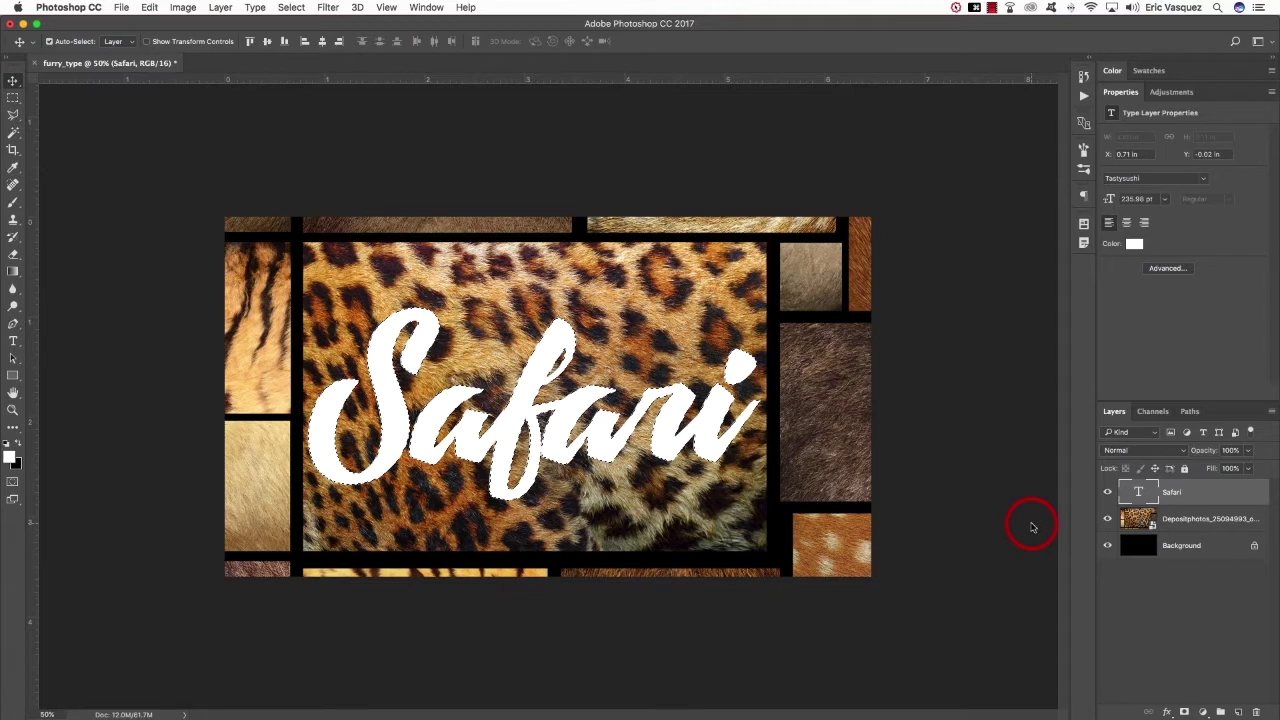
click(1107, 492)
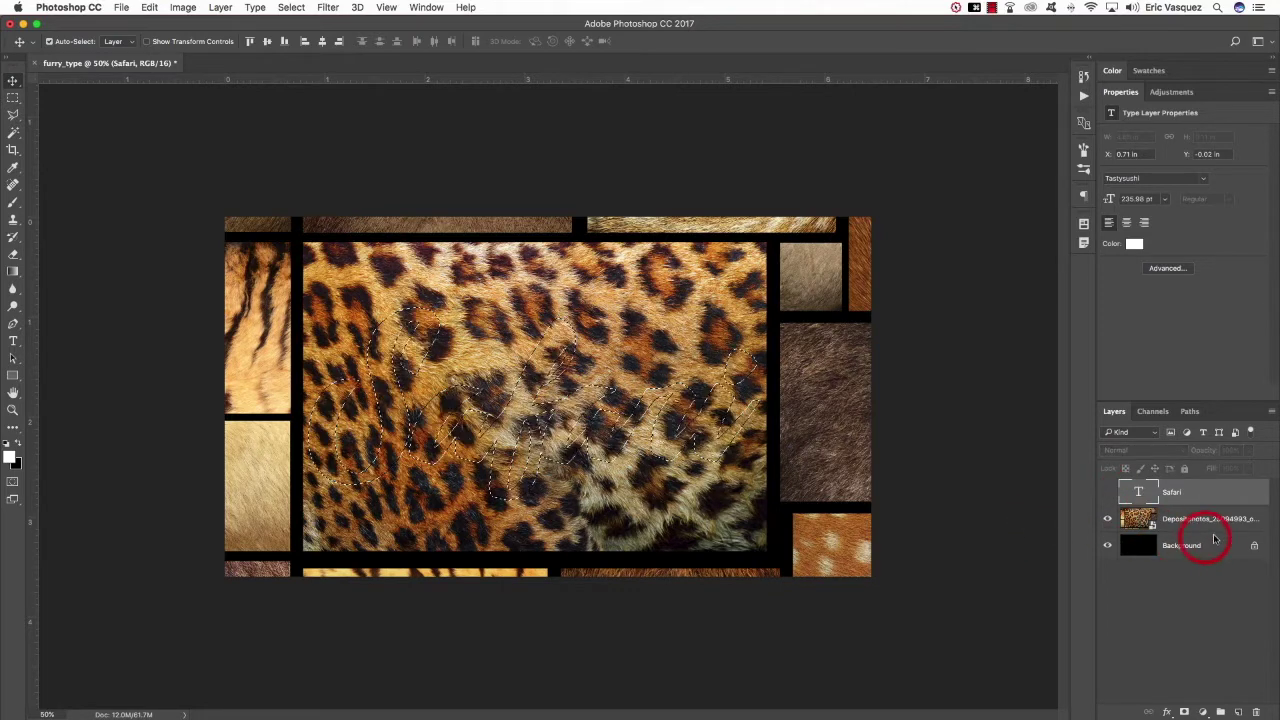
- Mask the leopard fur layer with the active Safari text selection
click(1215, 519)
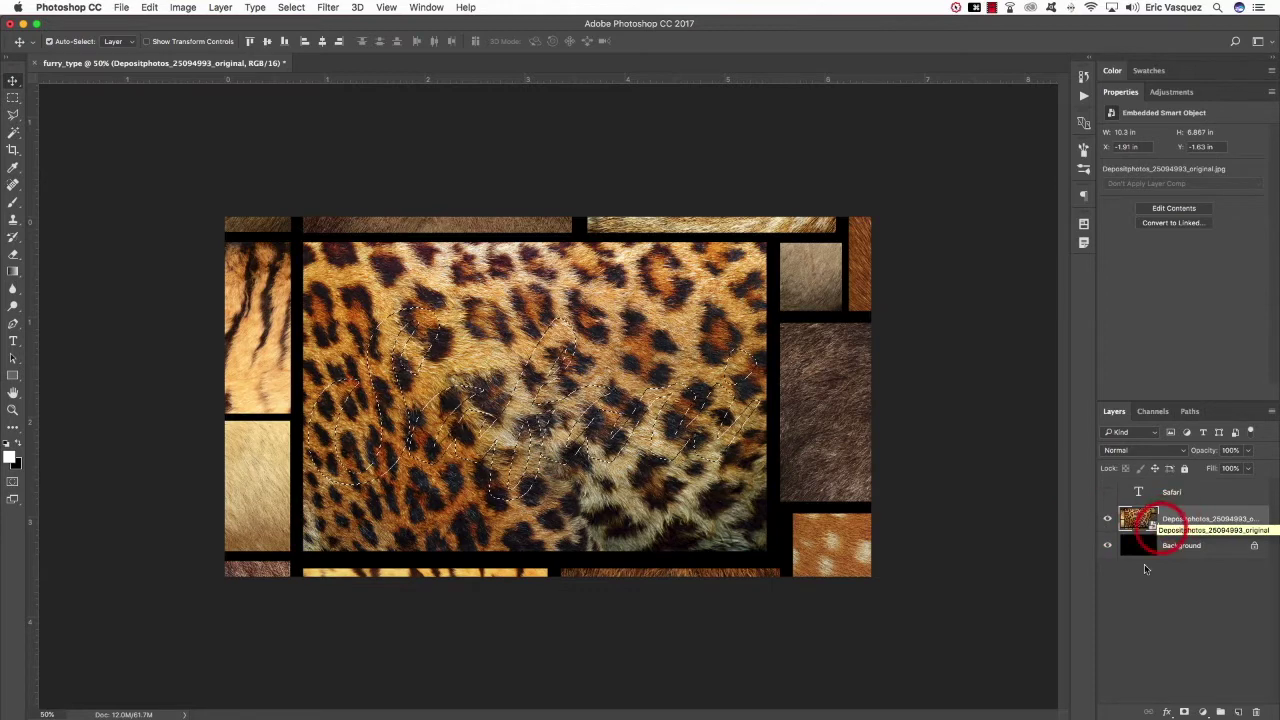
click(1185, 709)
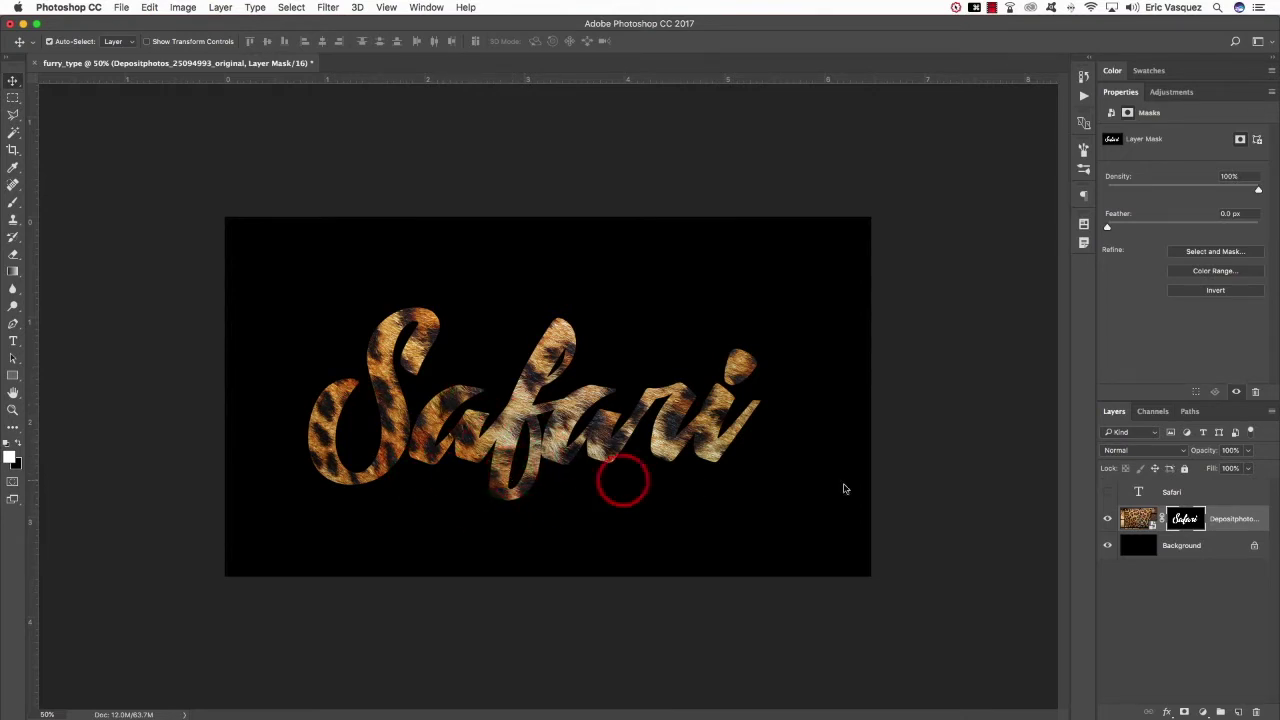
click(1151, 518)
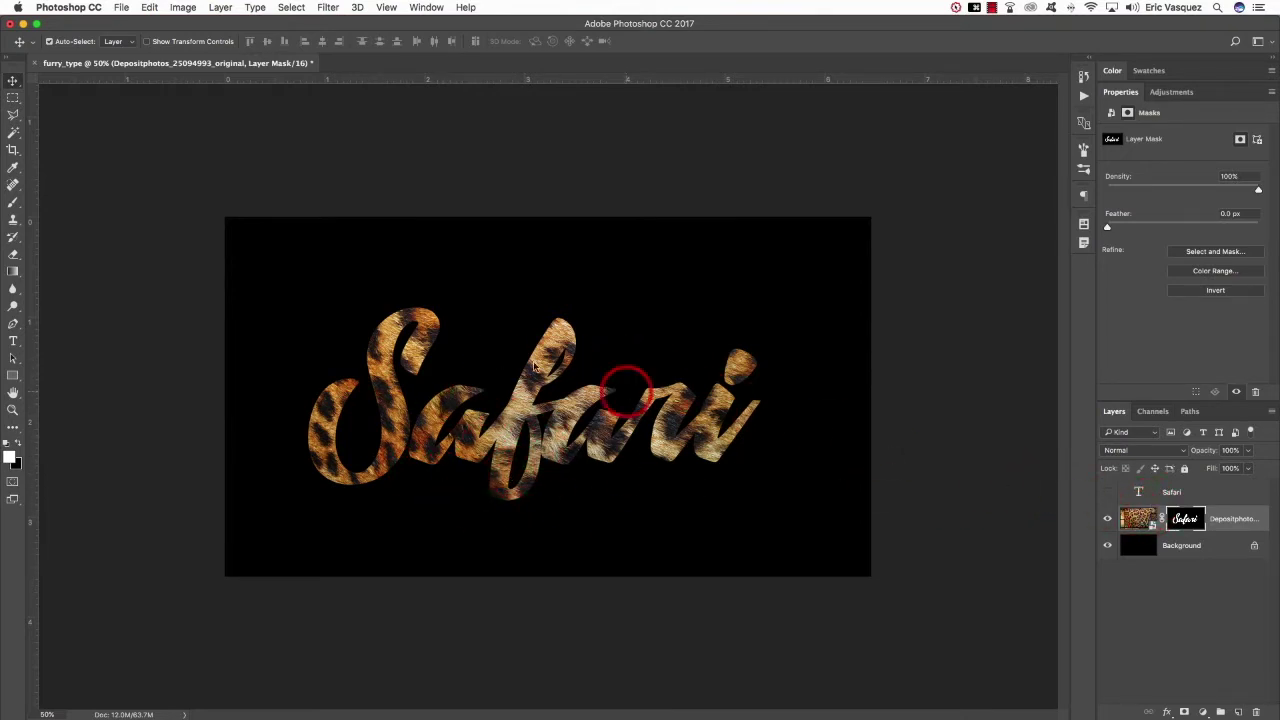
- Set up the Brush tool with the 112 px hair-like tip, 28% spacing and a 49° tip angle
key(super+equal)
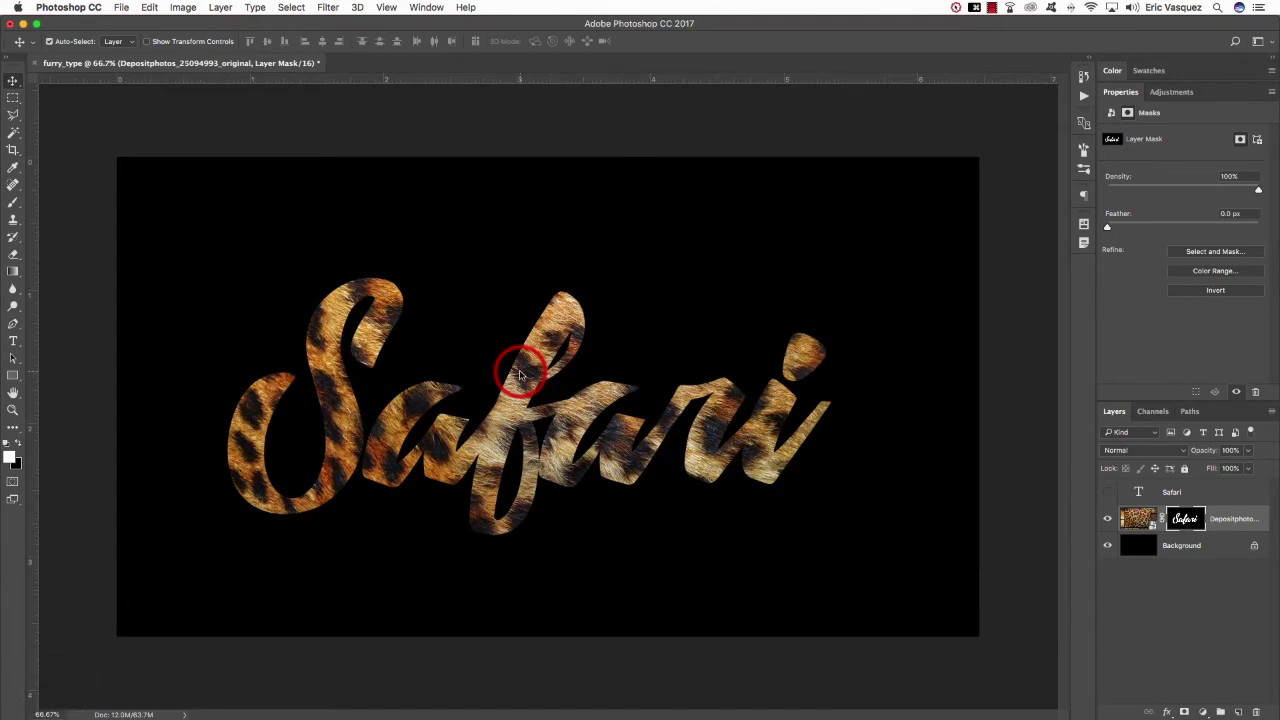
key(super+0)
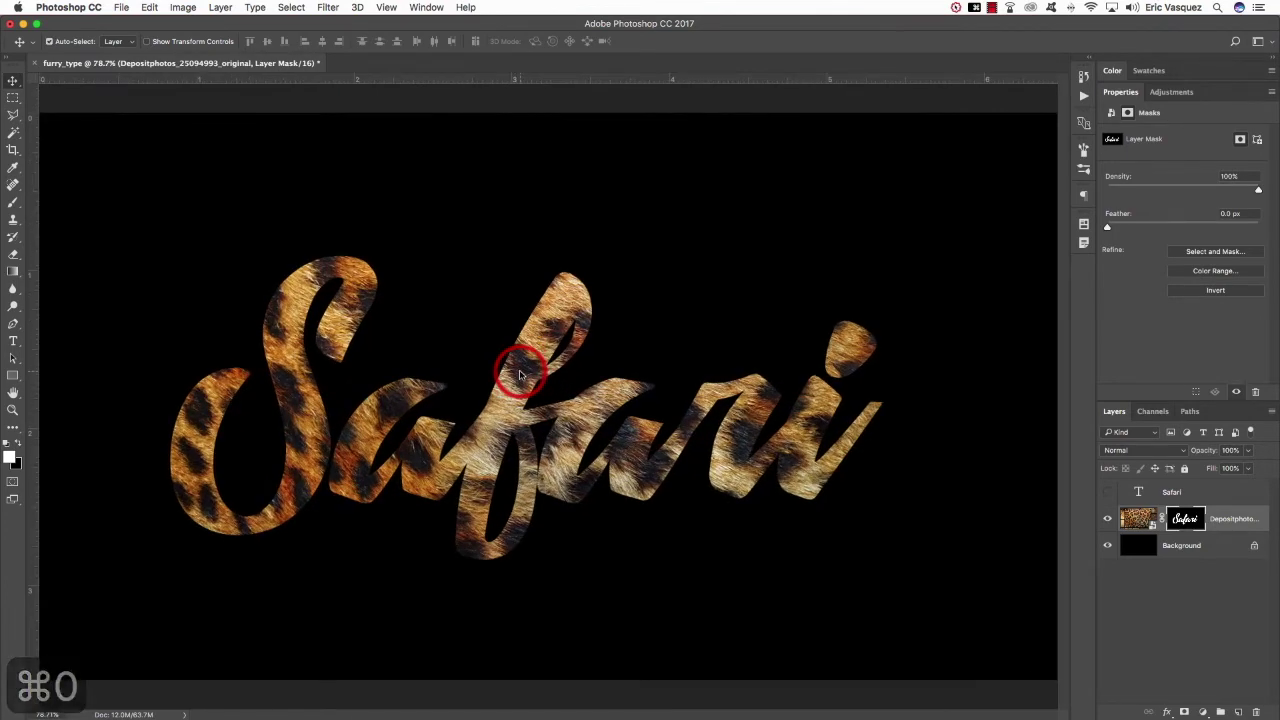
key(b)
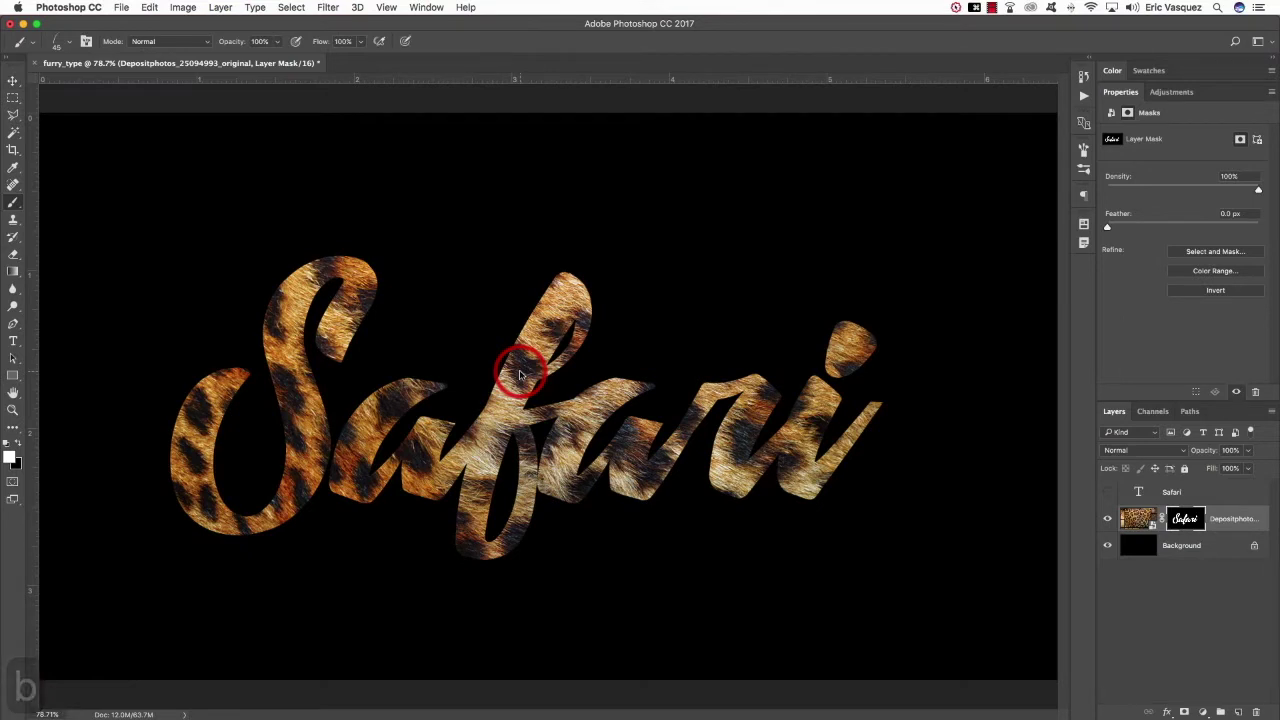
key(F5)
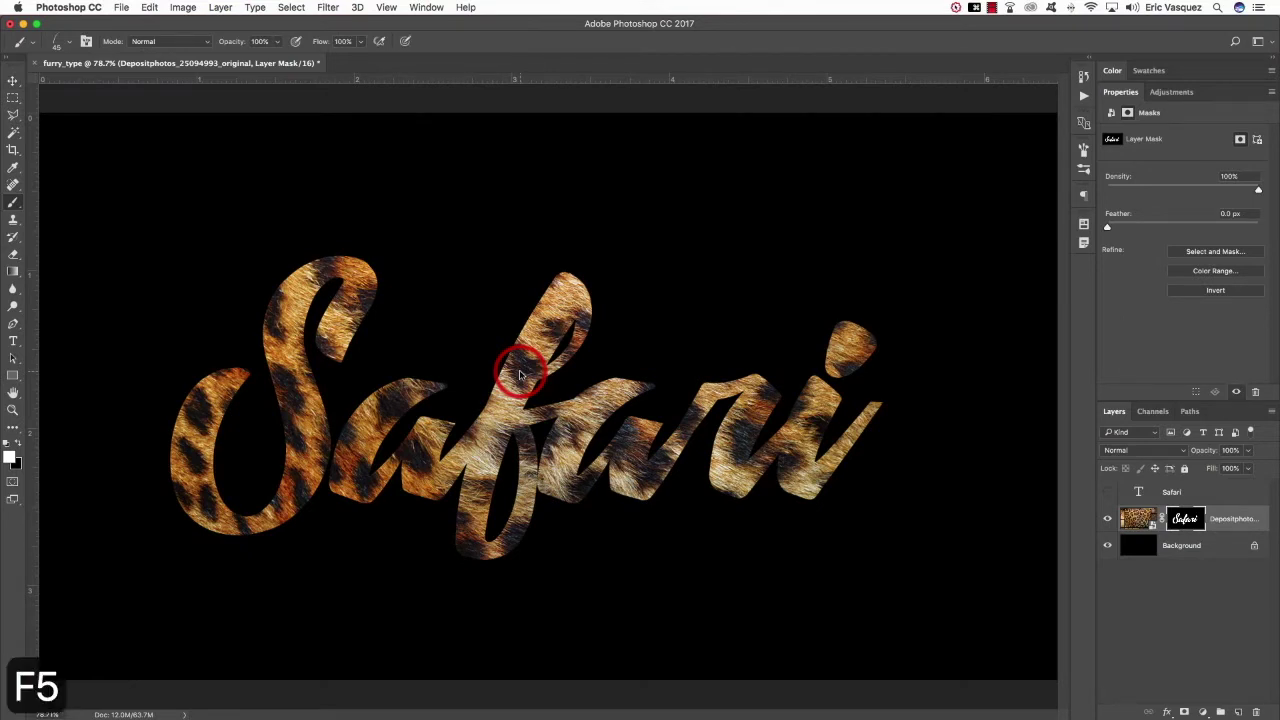
click(786, 148)
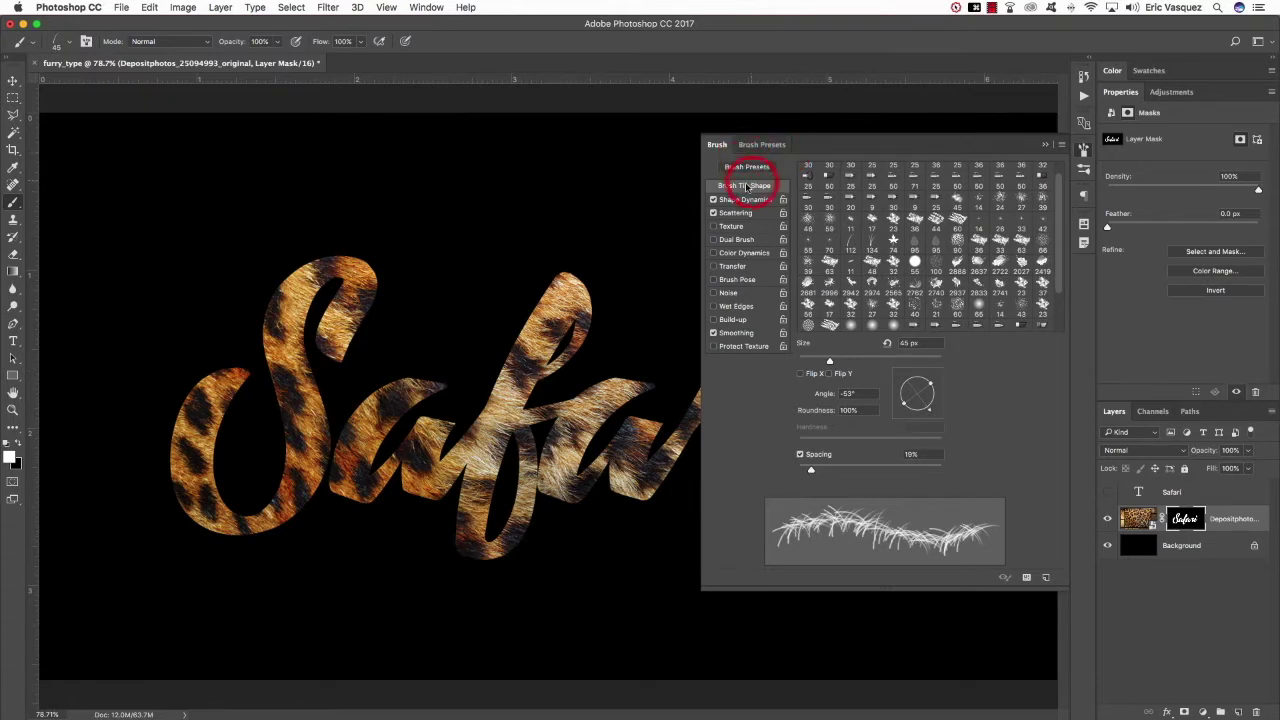
scroll(1057, 175, up, 1)
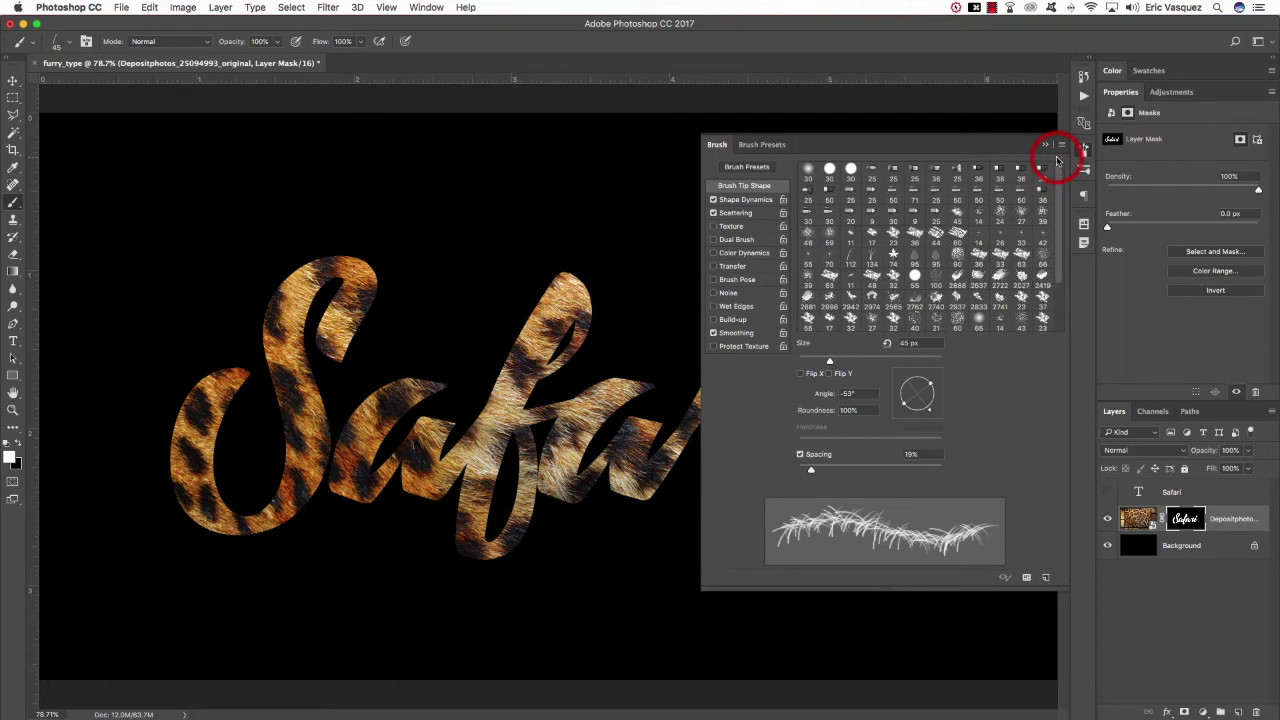
click(853, 263)
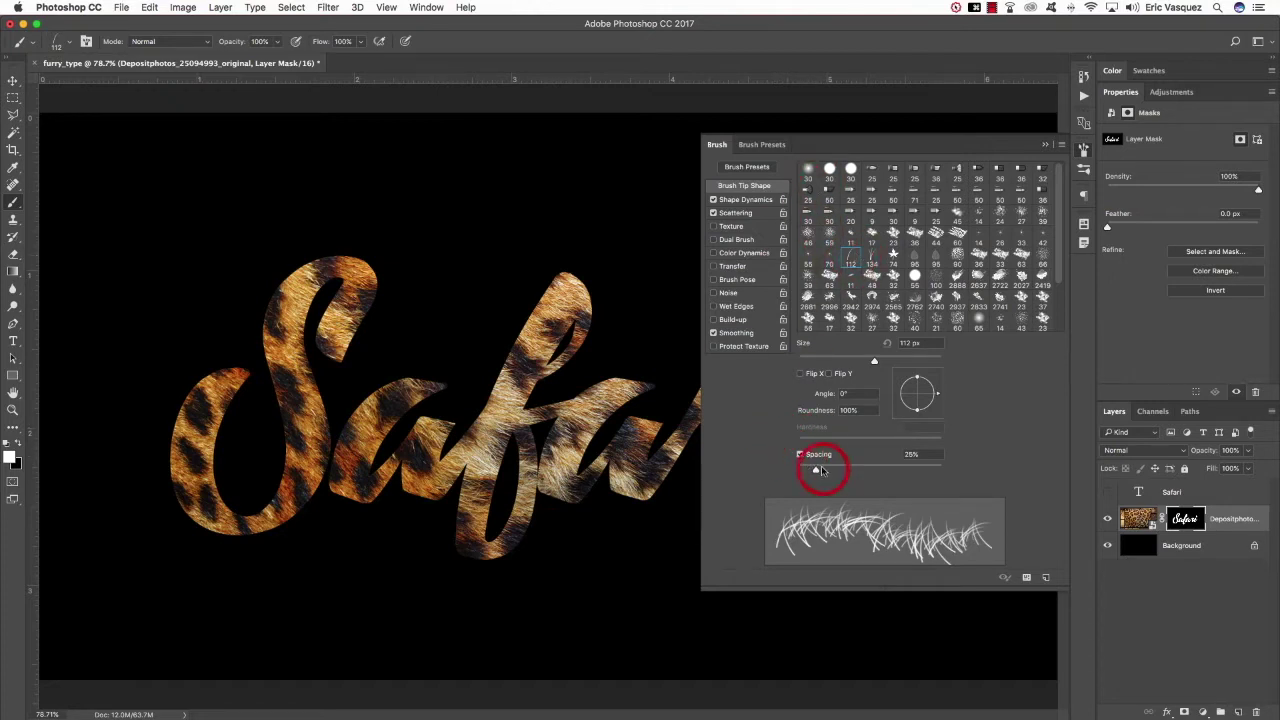
drag(817, 472, 818, 472)
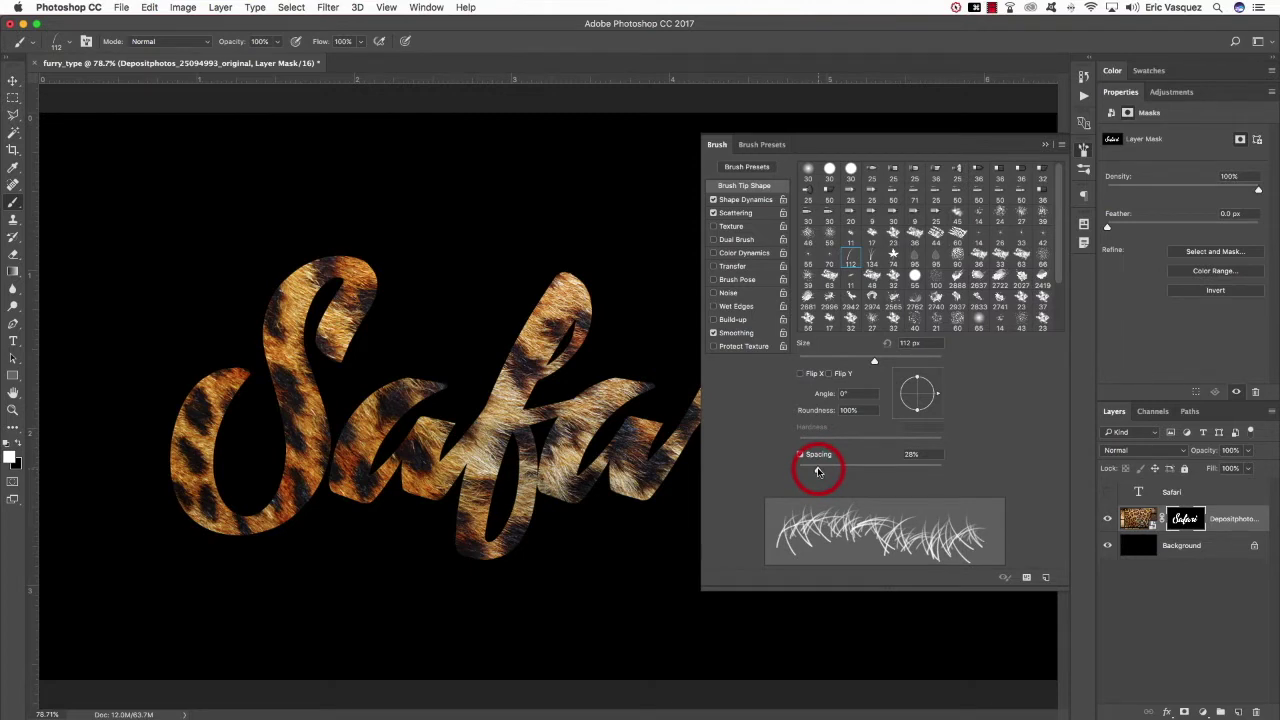
click(935, 393)
mouse_move(935, 393)
mouse_down()
mouse_move(918, 374)
mouse_move(930, 410)
mouse_move(928, 386)
mouse_up()
- Set the brush's Shape Dynamics to 100% size jitter and about 18% angle jitter
click(748, 203)
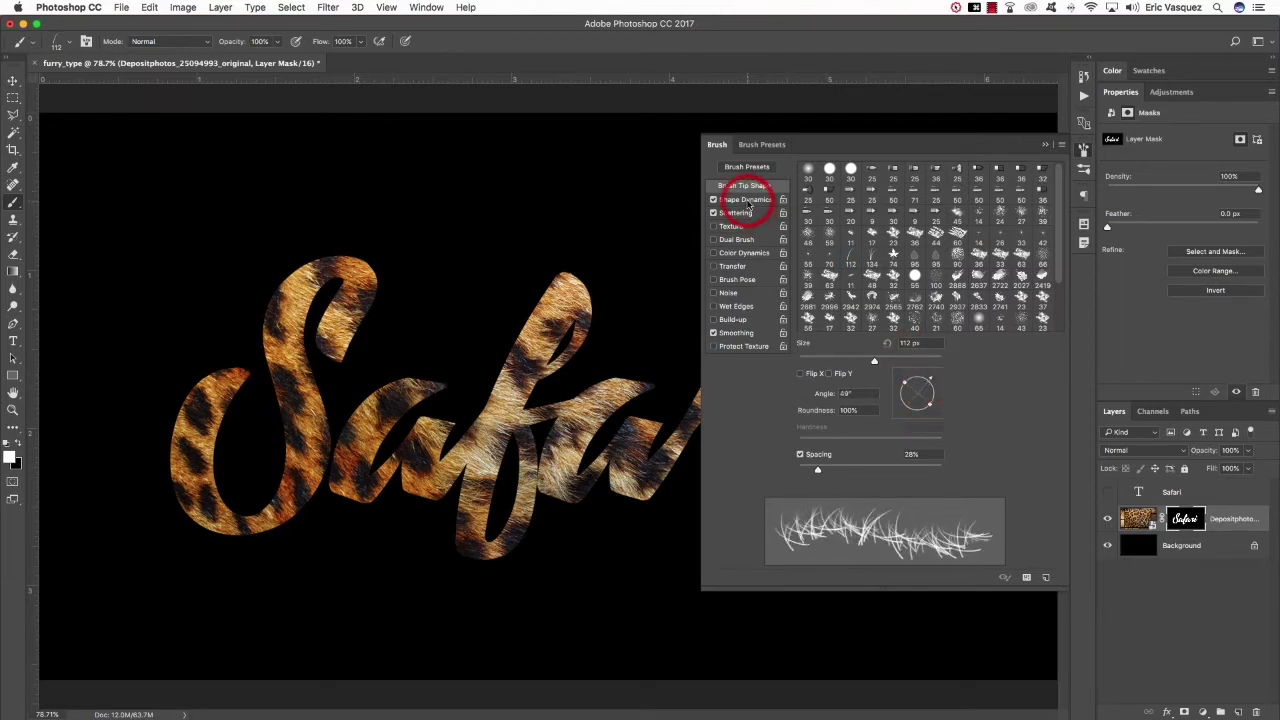
click(942, 183)
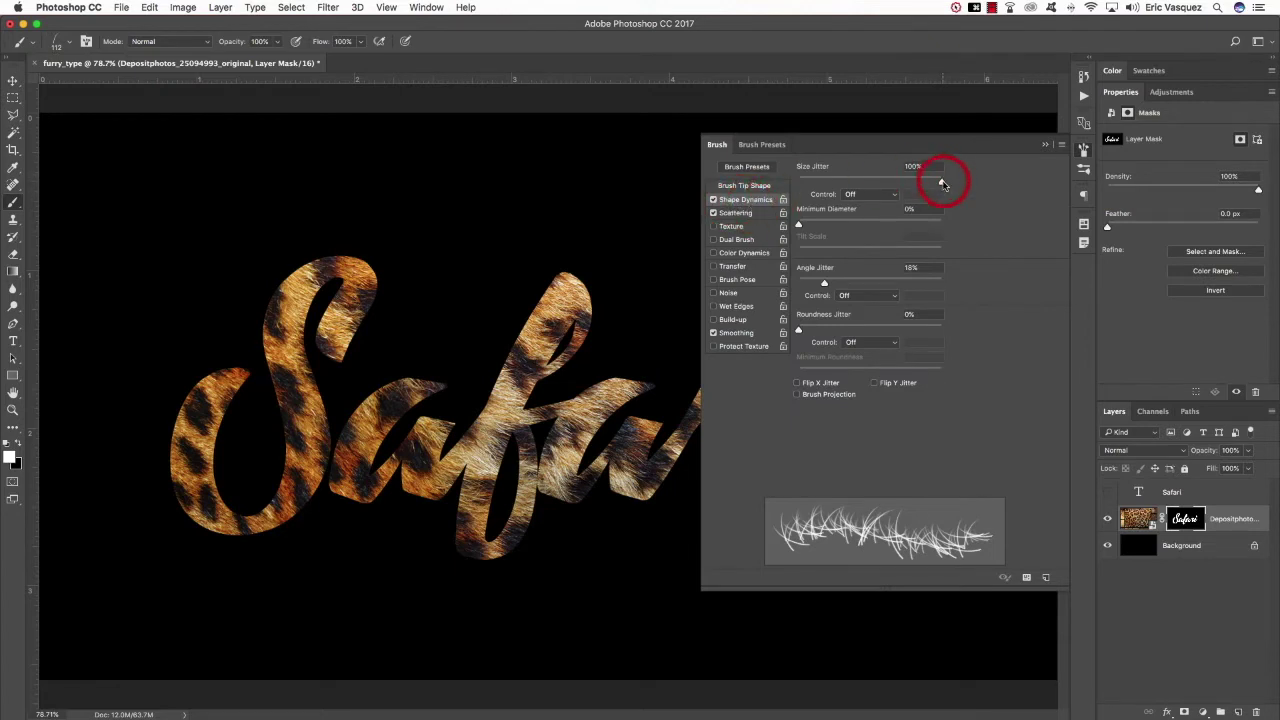
click(824, 283)
mouse_move(824, 285)
mouse_down()
mouse_move(808, 285)
mouse_move(828, 285)
mouse_up()
- Raise the brush's scattering count to 7 and reduce the brush size to 80 px
click(738, 212)
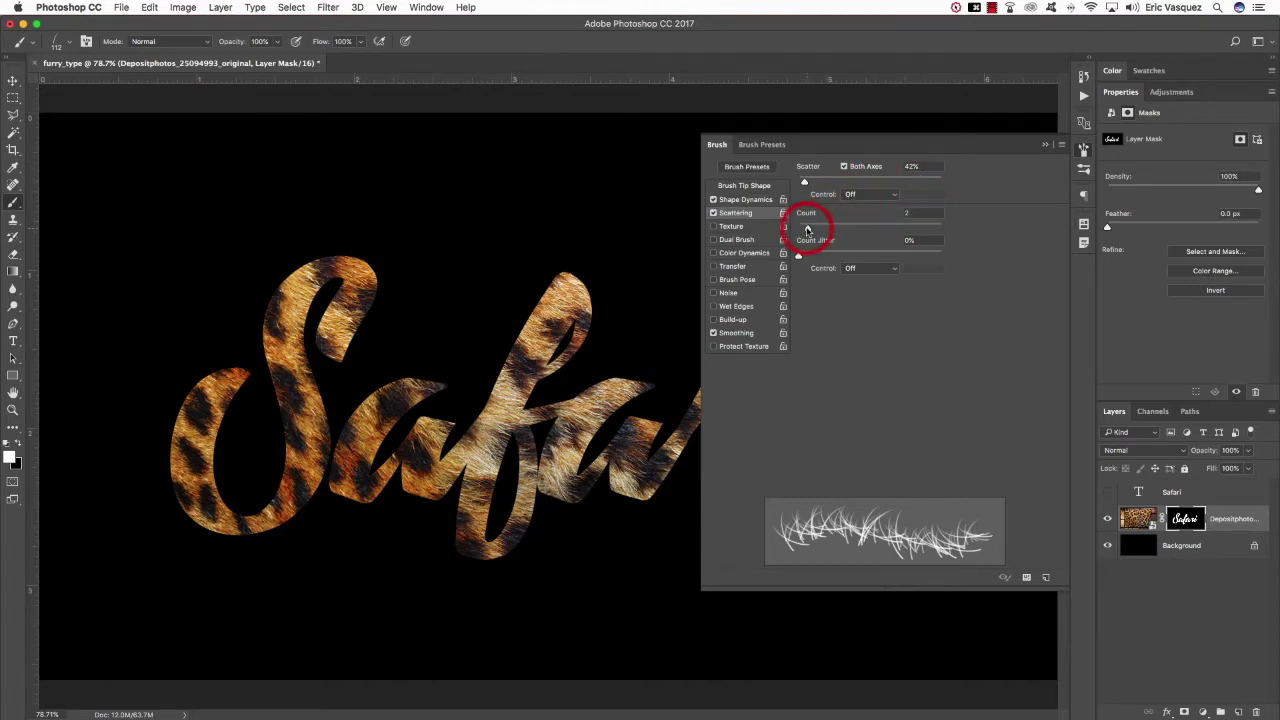
drag(807, 230, 824, 231)
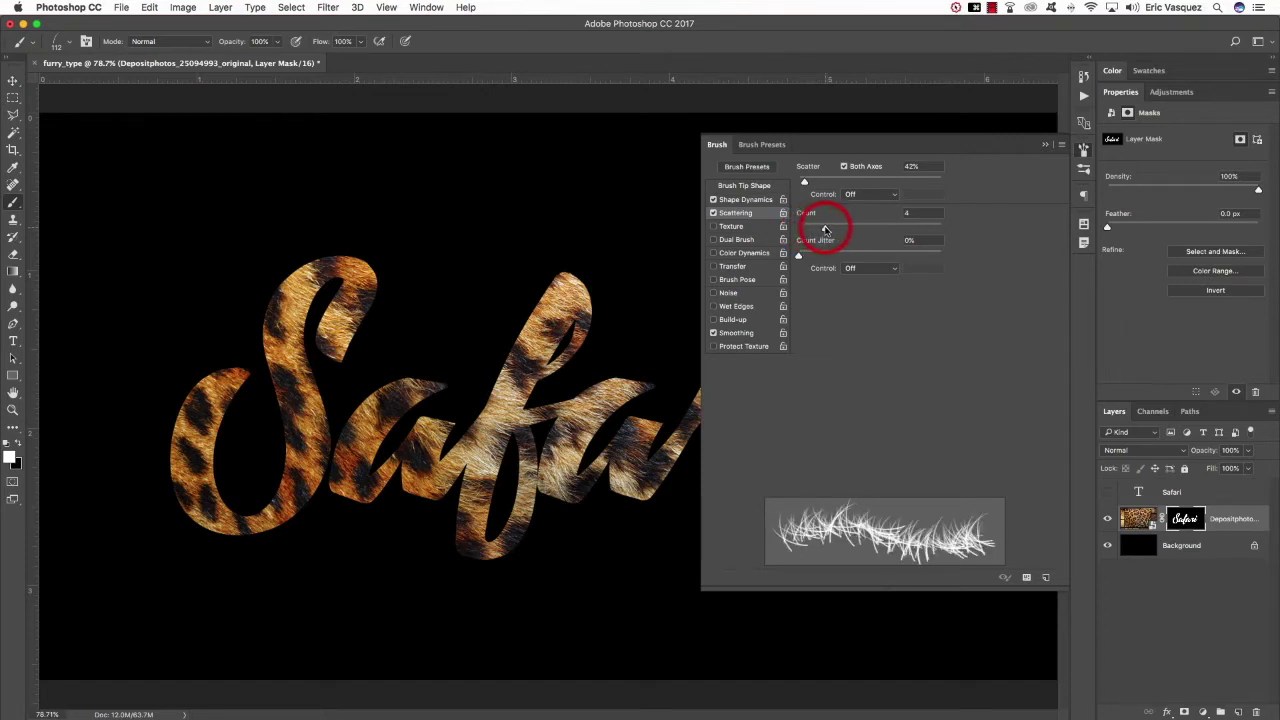
mouse_move(821, 230)
mouse_down()
mouse_move(891, 232)
mouse_move(857, 229)
mouse_up()
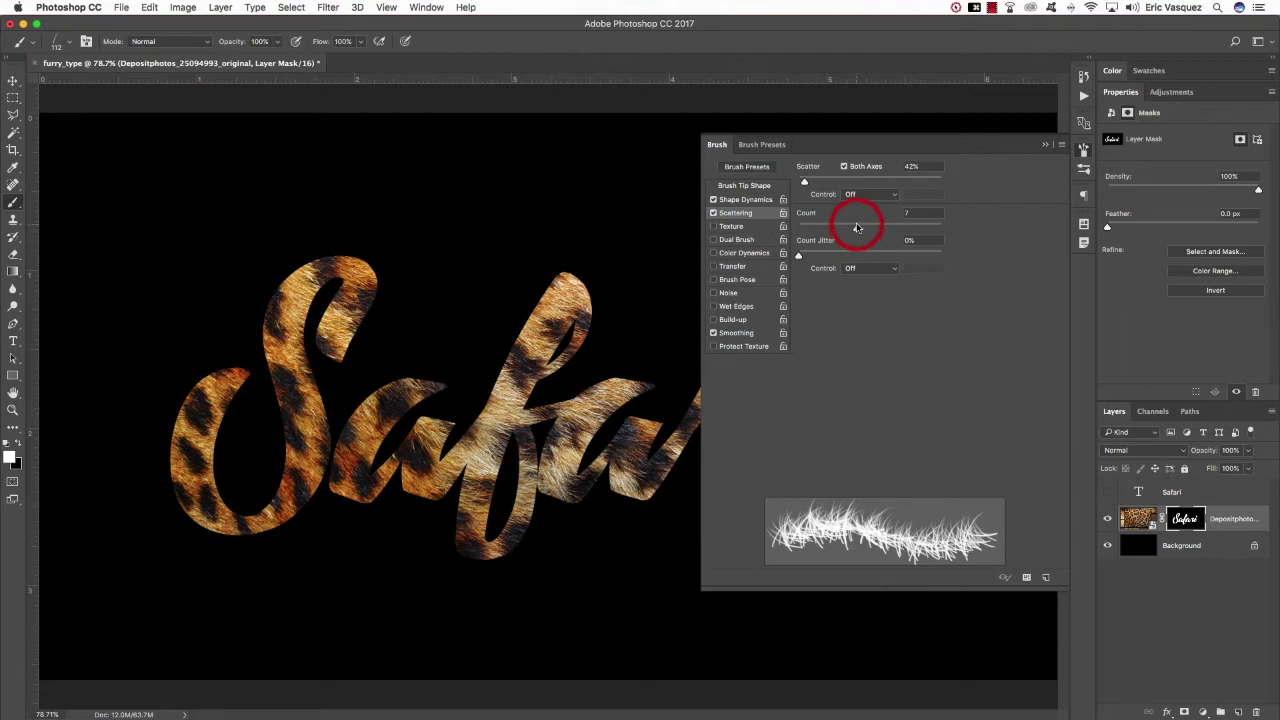
click(716, 145)
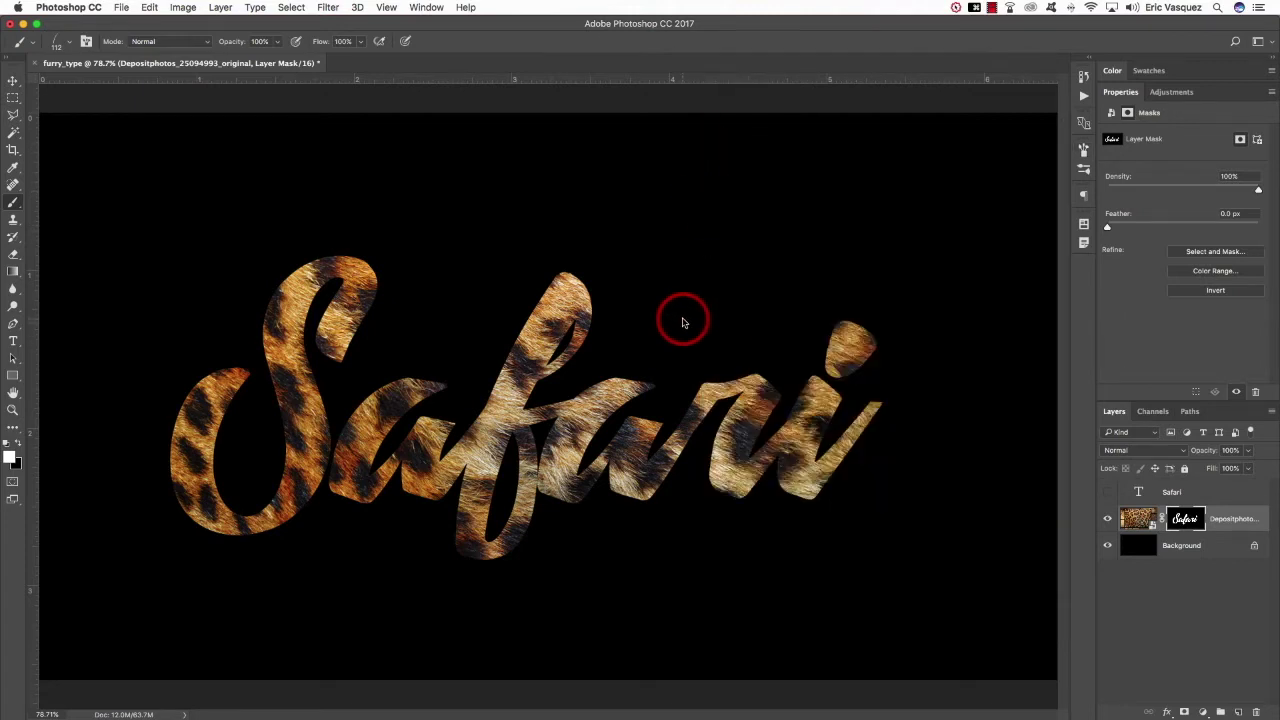
key(bracketleft)
key(bracketleft)
key(bracketleft)
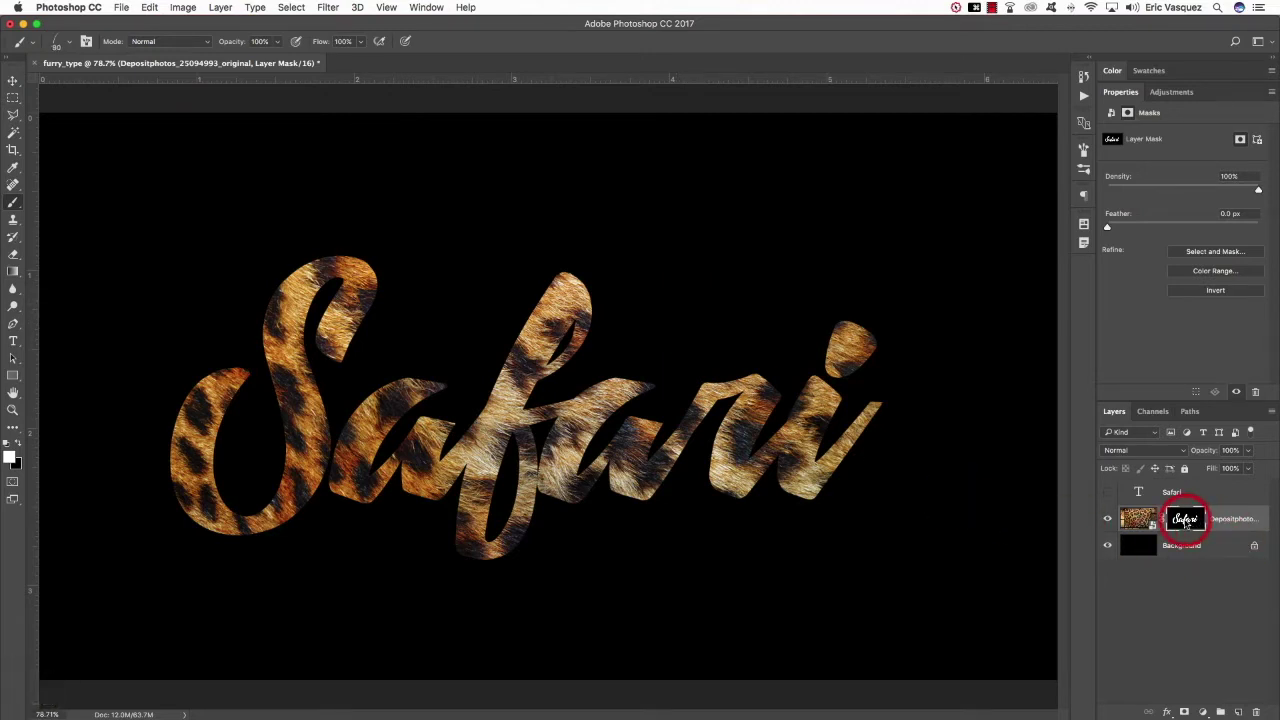
- Try painting white fur strokes on the layer mask around the second "a" of Safari and undo them all
mouse_move(740, 260)
mouse_down()
mouse_move(821, 228)
mouse_move(683, 243)
mouse_move(801, 266)
mouse_move(765, 229)
mouse_move(710, 210)
mouse_move(761, 213)
mouse_move(722, 231)
mouse_move(822, 232)
mouse_up()
key(super+z)
key(alt+super+z)
key(alt+super+z)
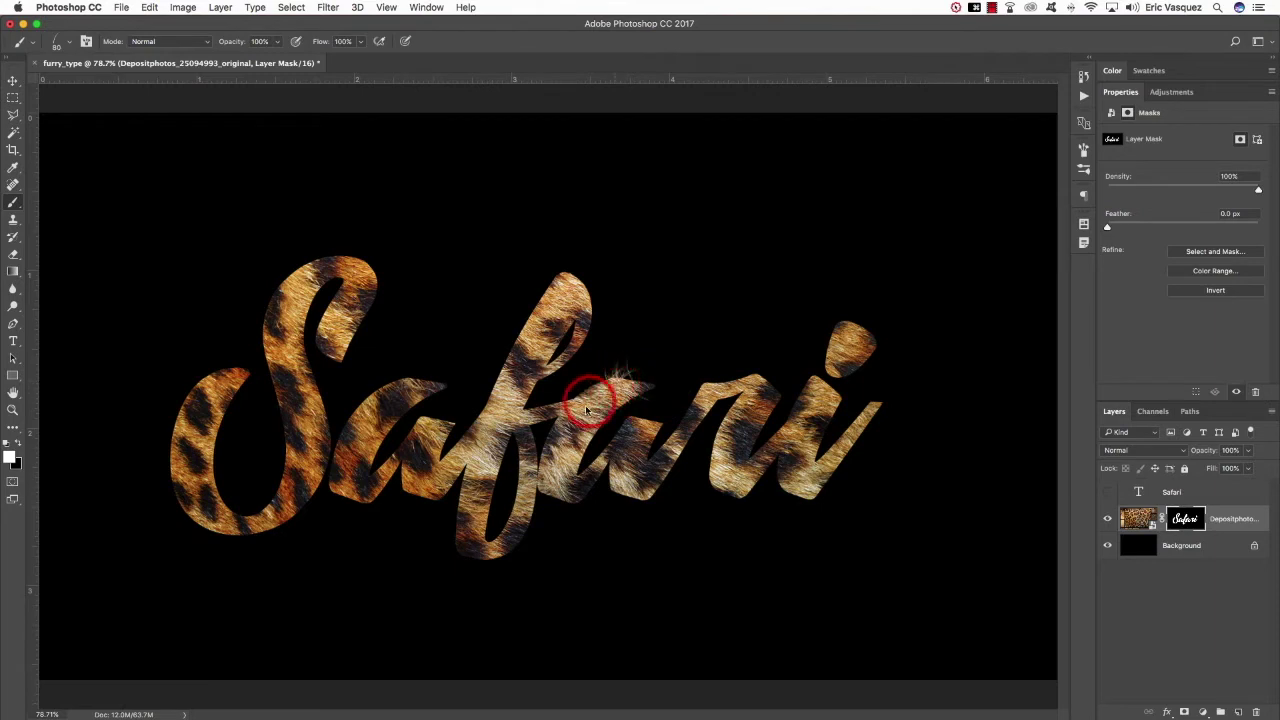
mouse_move(611, 385)
mouse_down()
mouse_move(586, 400)
mouse_move(620, 371)
mouse_move(568, 488)
mouse_move(603, 455)
mouse_move(701, 462)
mouse_up()
key(alt+super+z)
key(alt+super+z)
key(alt+super+z)
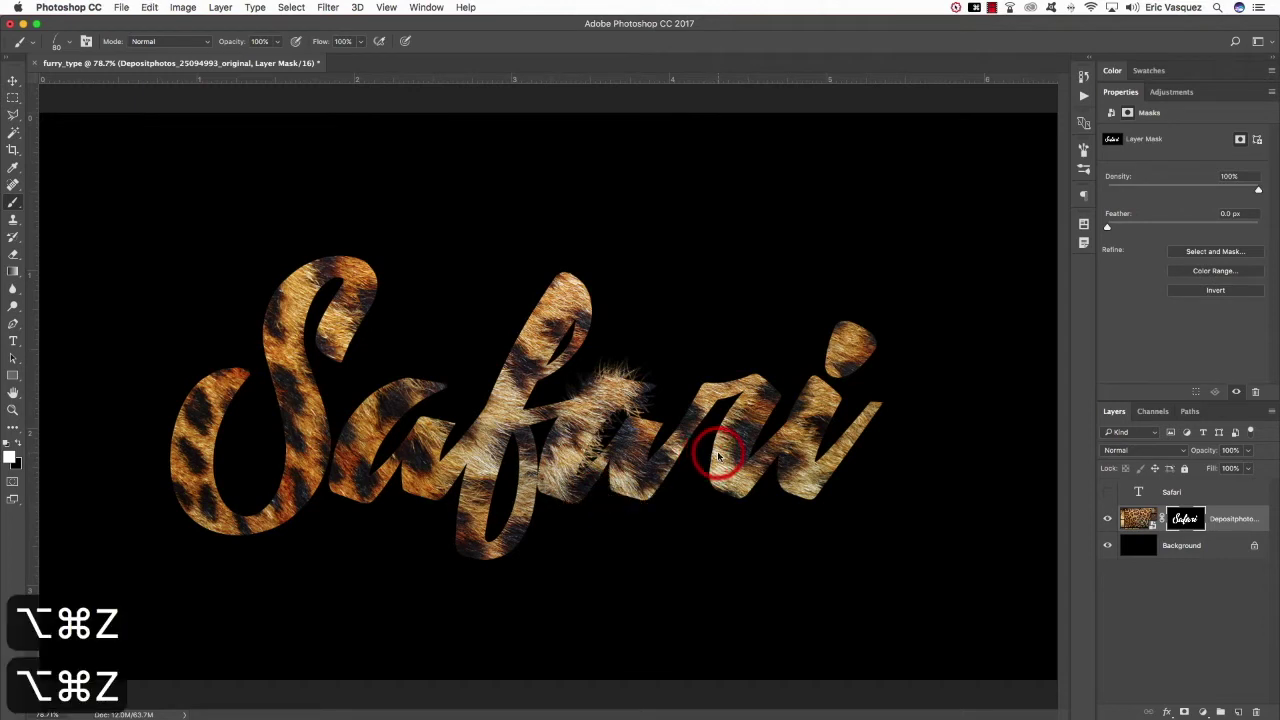
key(alt+super+z)
key(alt+super+z)
key(alt+super+z)
key(alt+super+z)
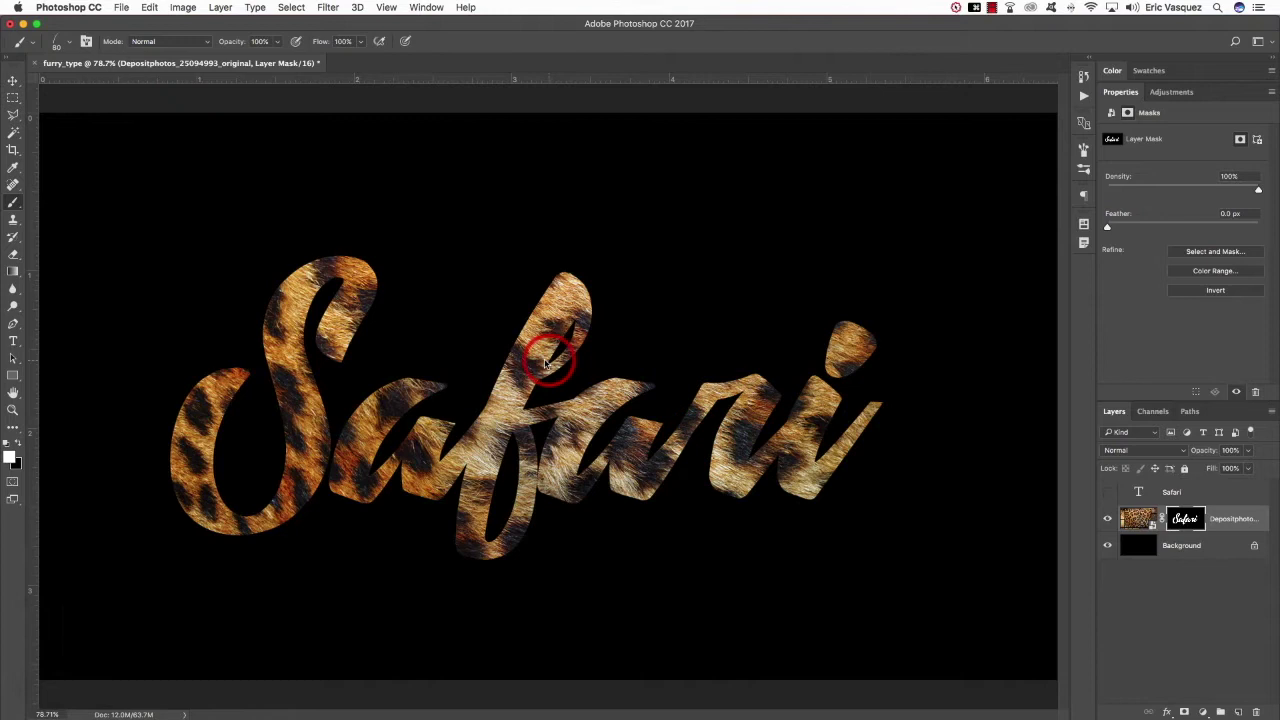
- Try brushing fur along the upper edge of the first "a" on the mask and undo the stroke
mouse_move(390, 380)
mouse_down()
mouse_move(371, 386)
mouse_move(398, 386)
mouse_move(360, 425)
mouse_up()
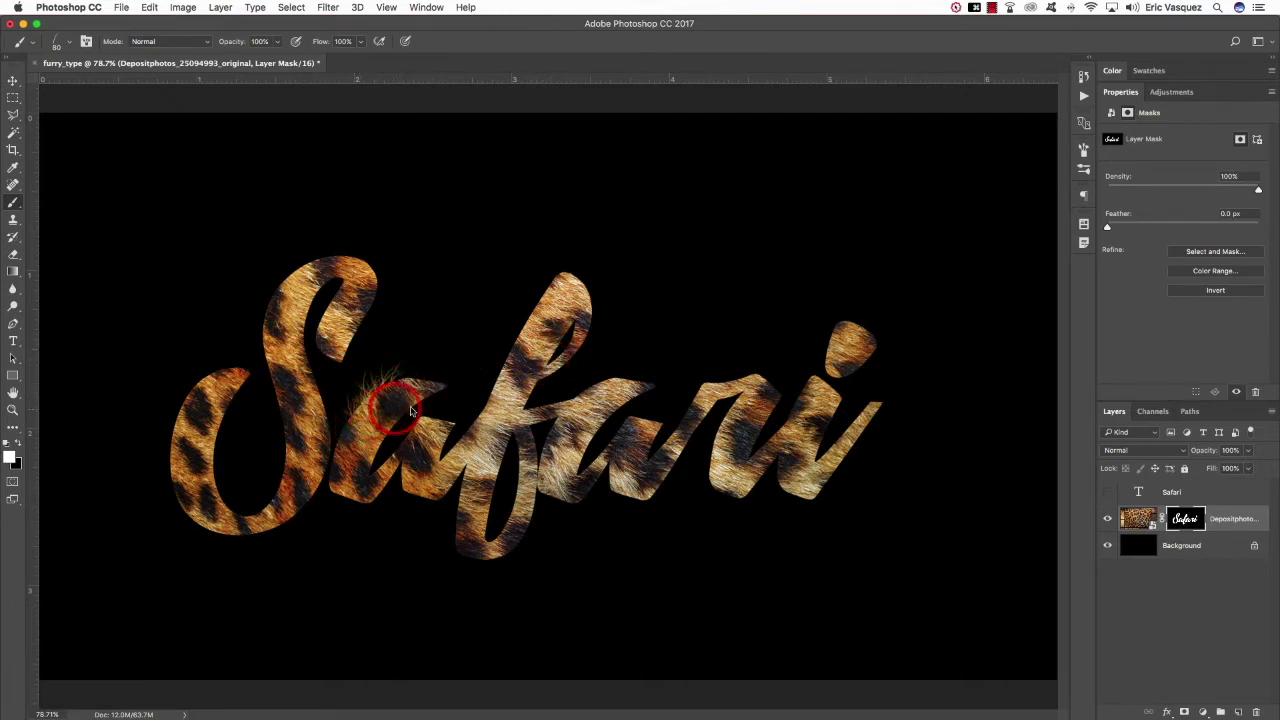
key(super+z)
key(alt+super+z)
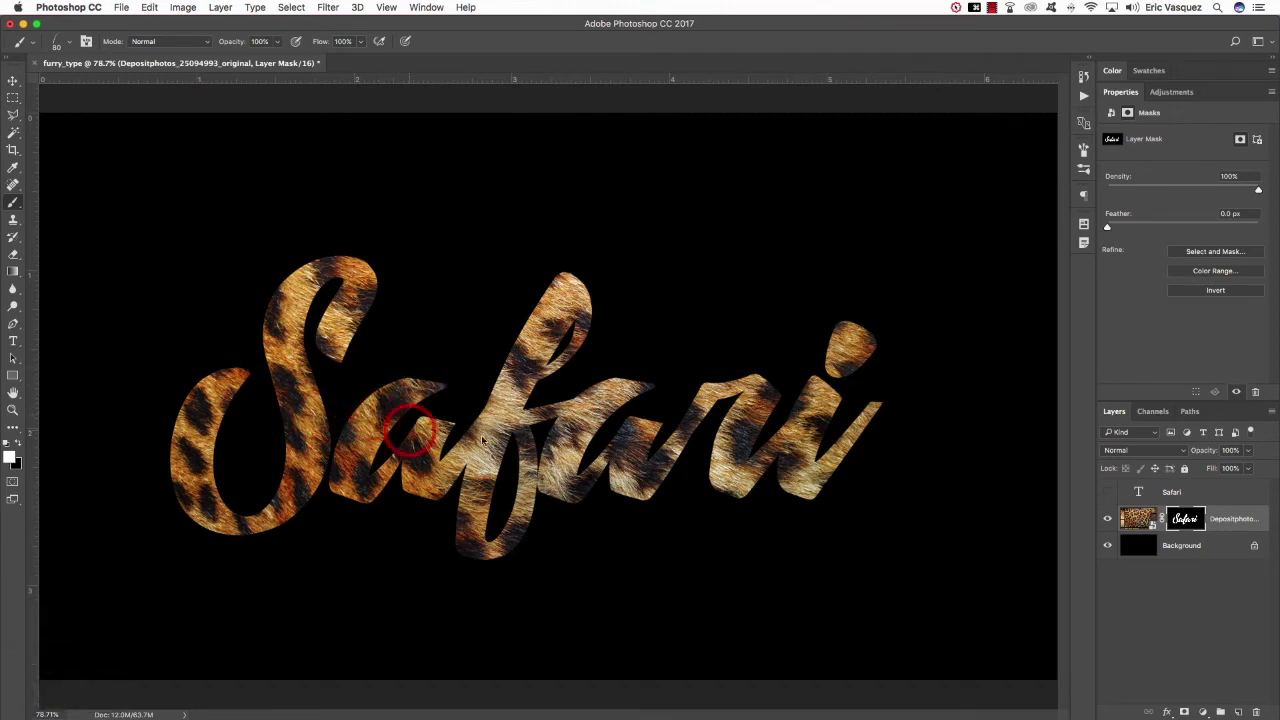
- Load the Safari text layer's outline as a selection and convert it to a work path with a 1.0-pixel tolerance
click(1233, 494)
click(1139, 492)
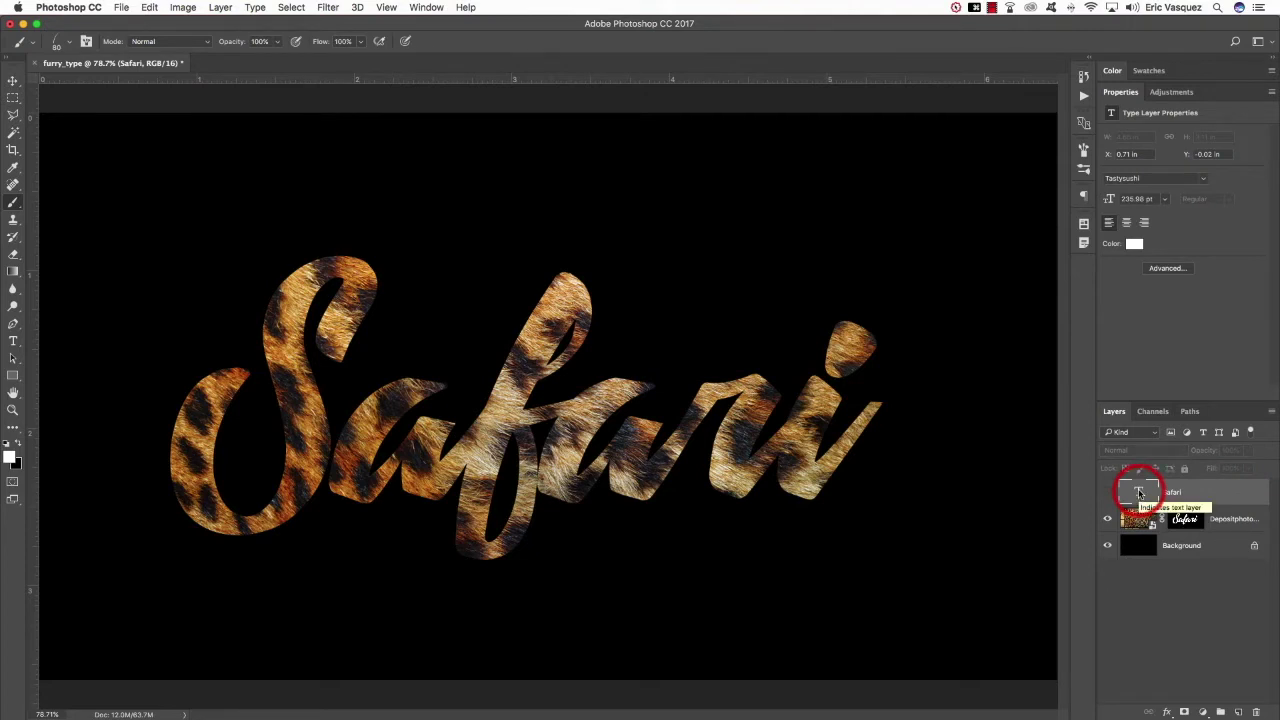
ctrl+click(1138, 493)
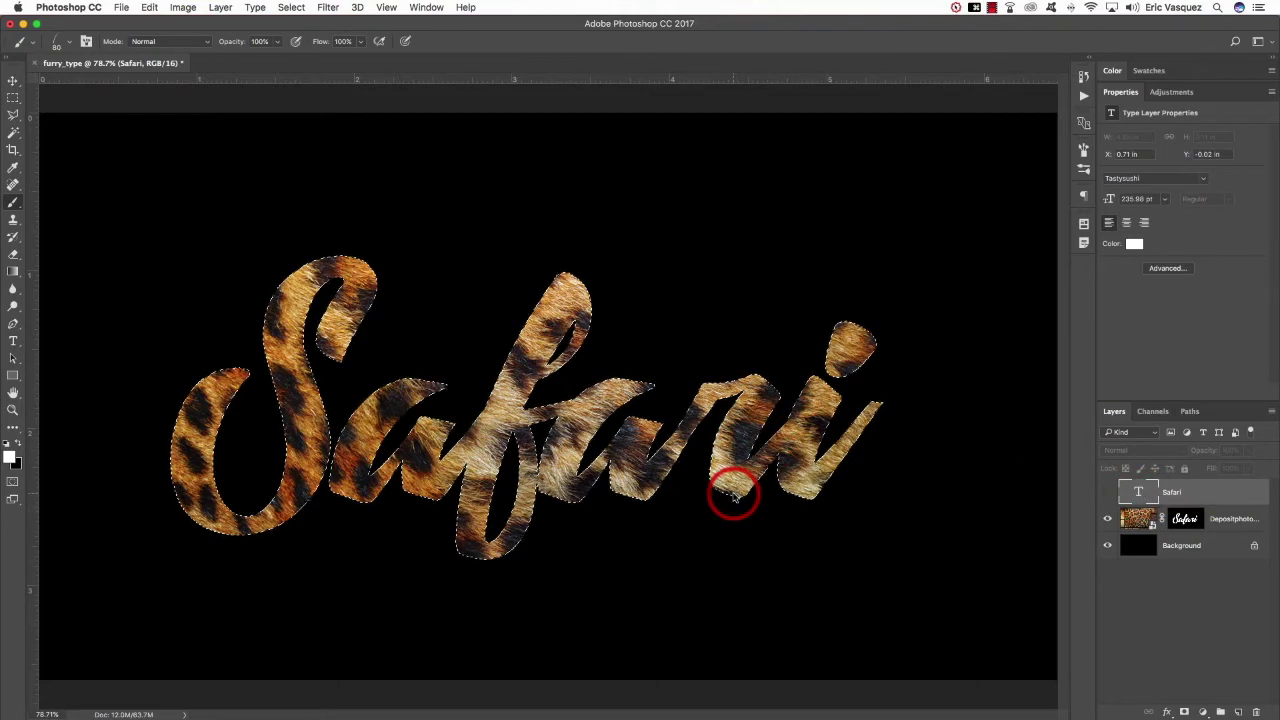
click(1189, 412)
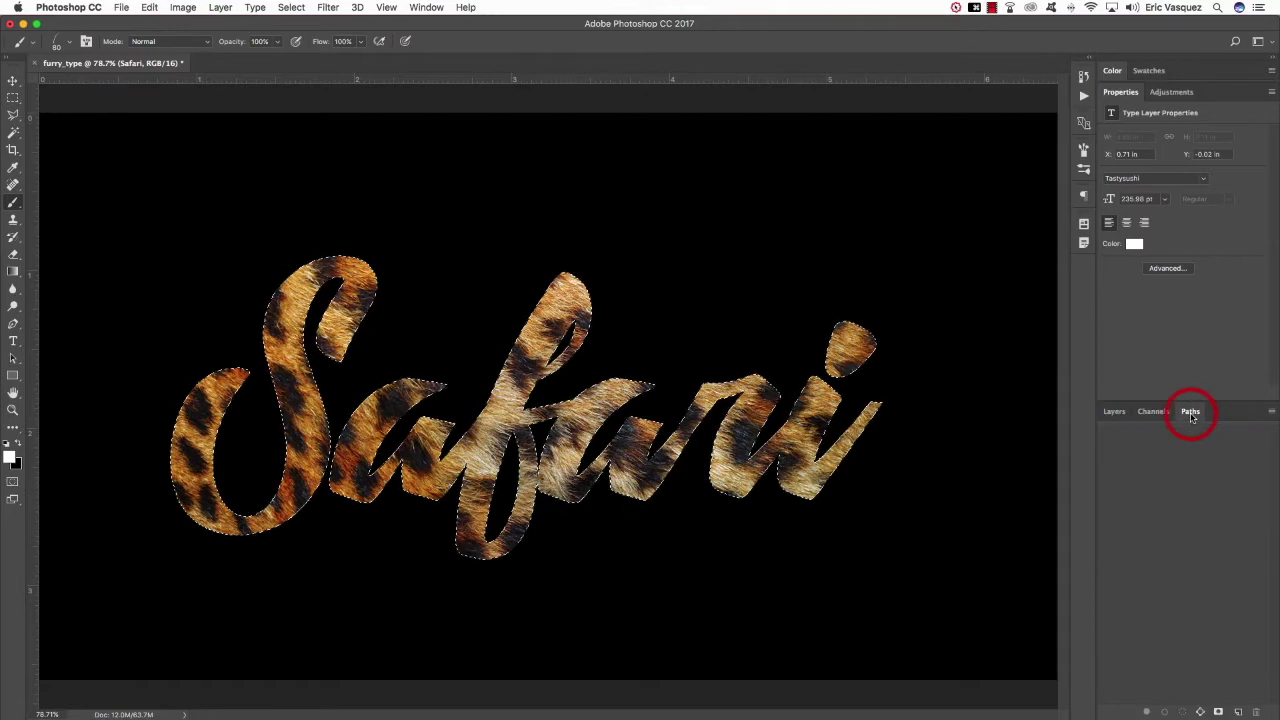
click(1272, 412)
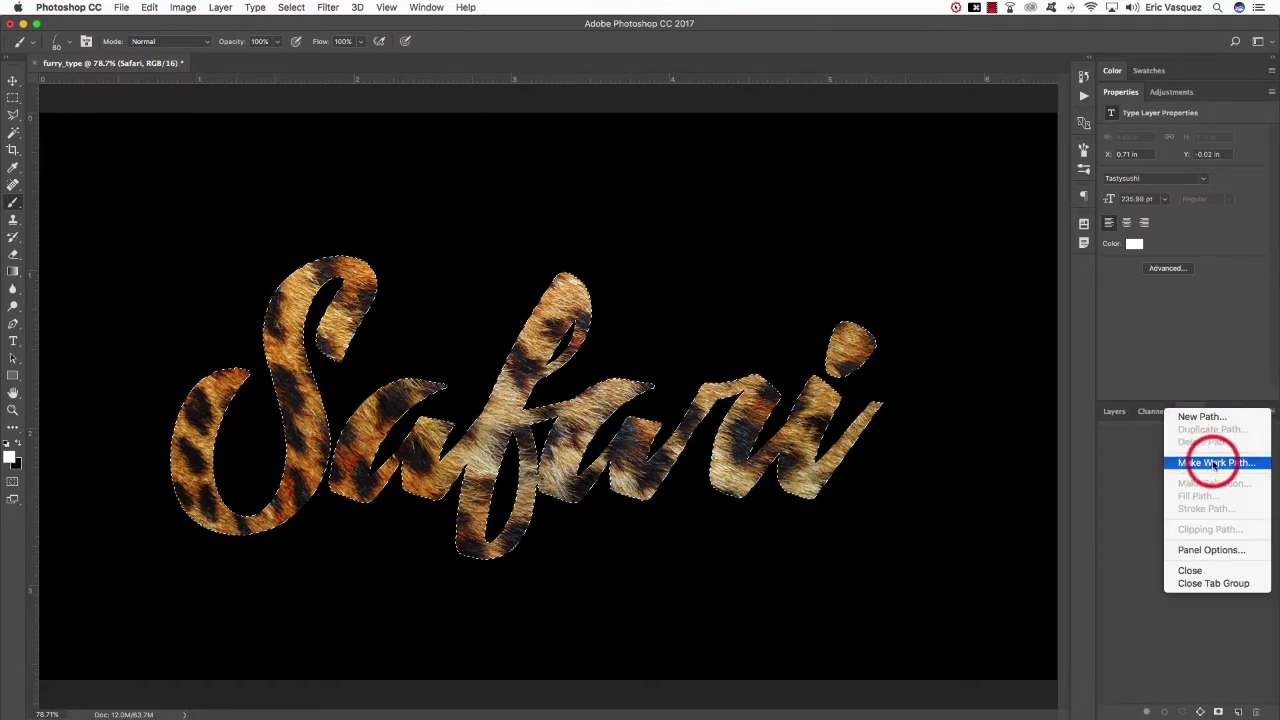
click(1214, 463)
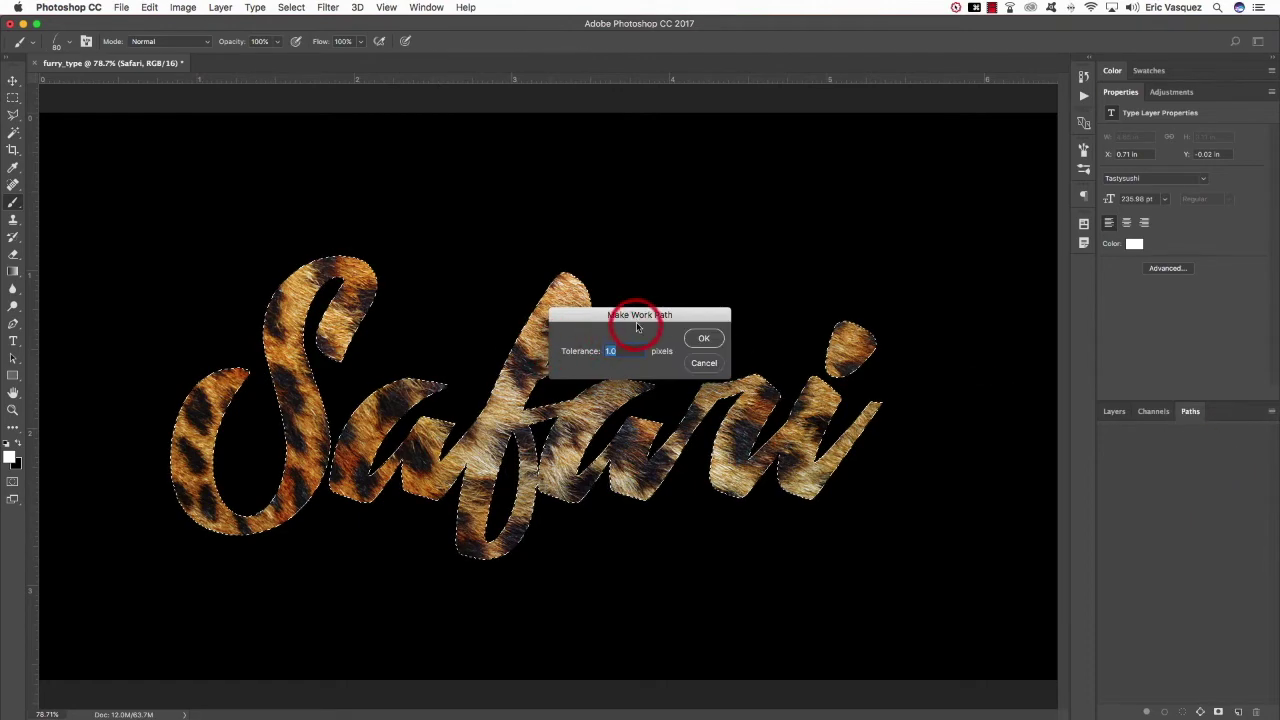
click(703, 338)
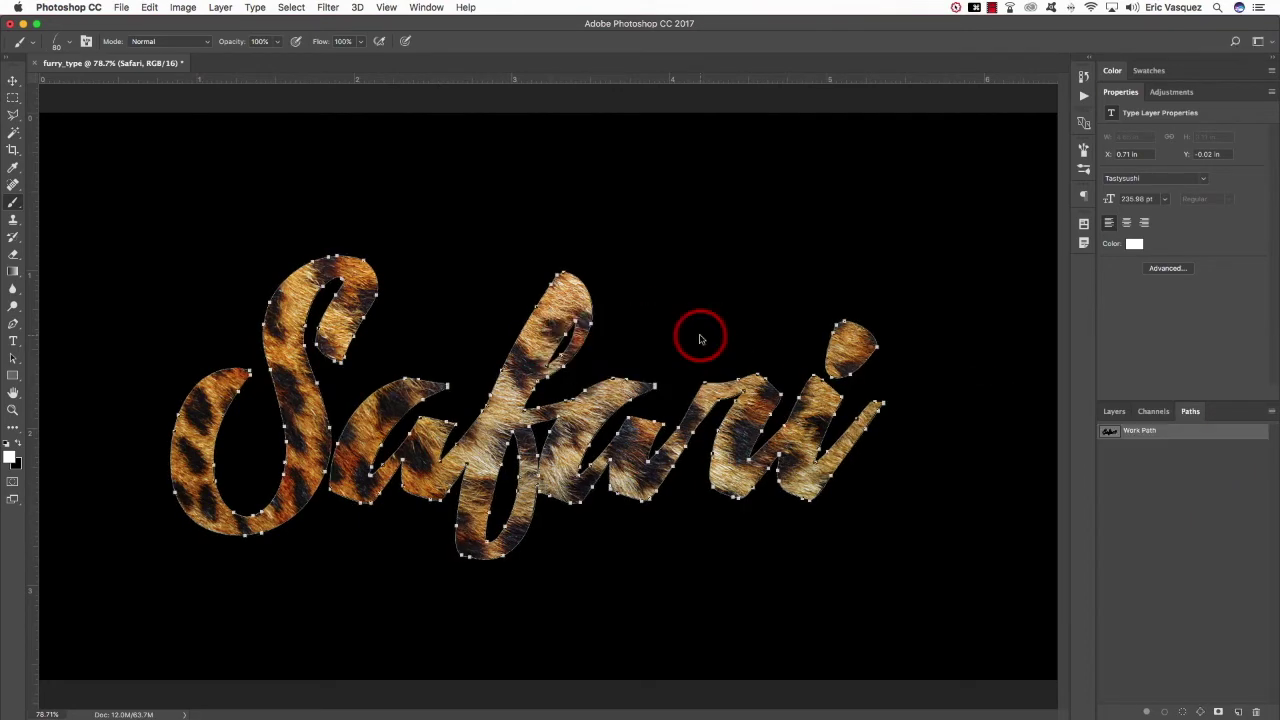
- Target the leopard photo layer's mask and activate the Pen tool with the work path still showing
click(1114, 412)
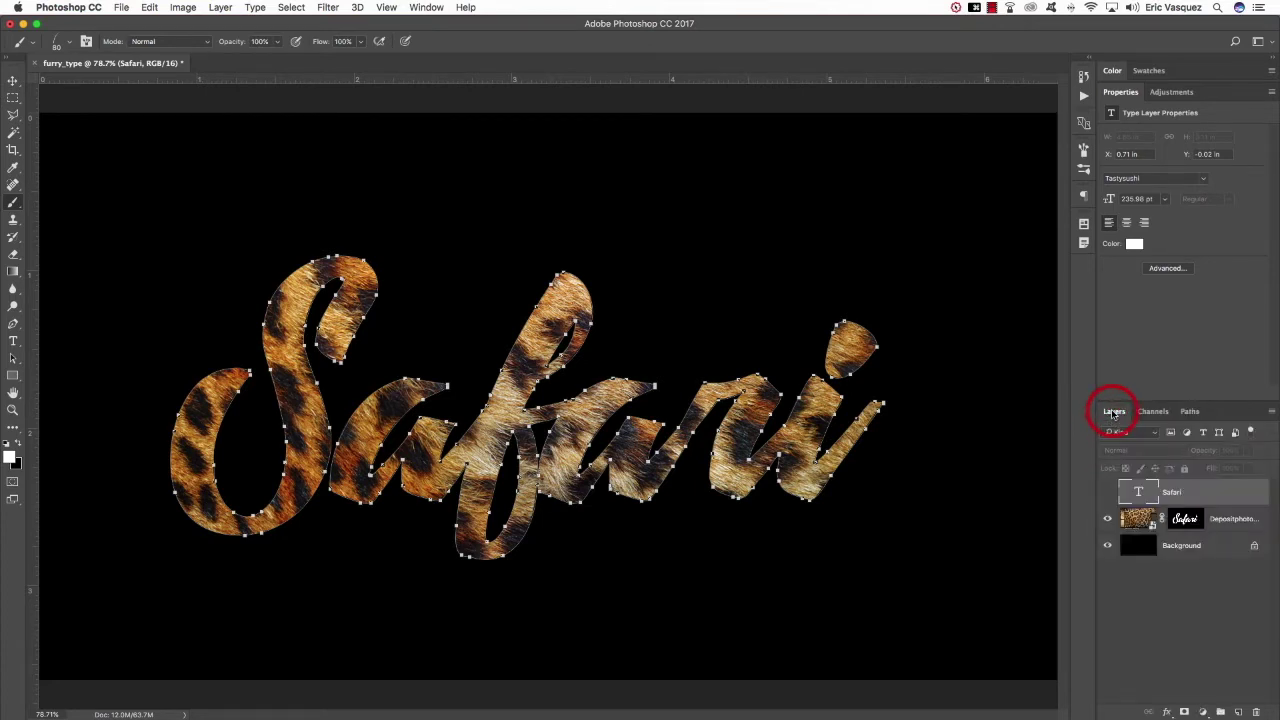
click(1185, 519)
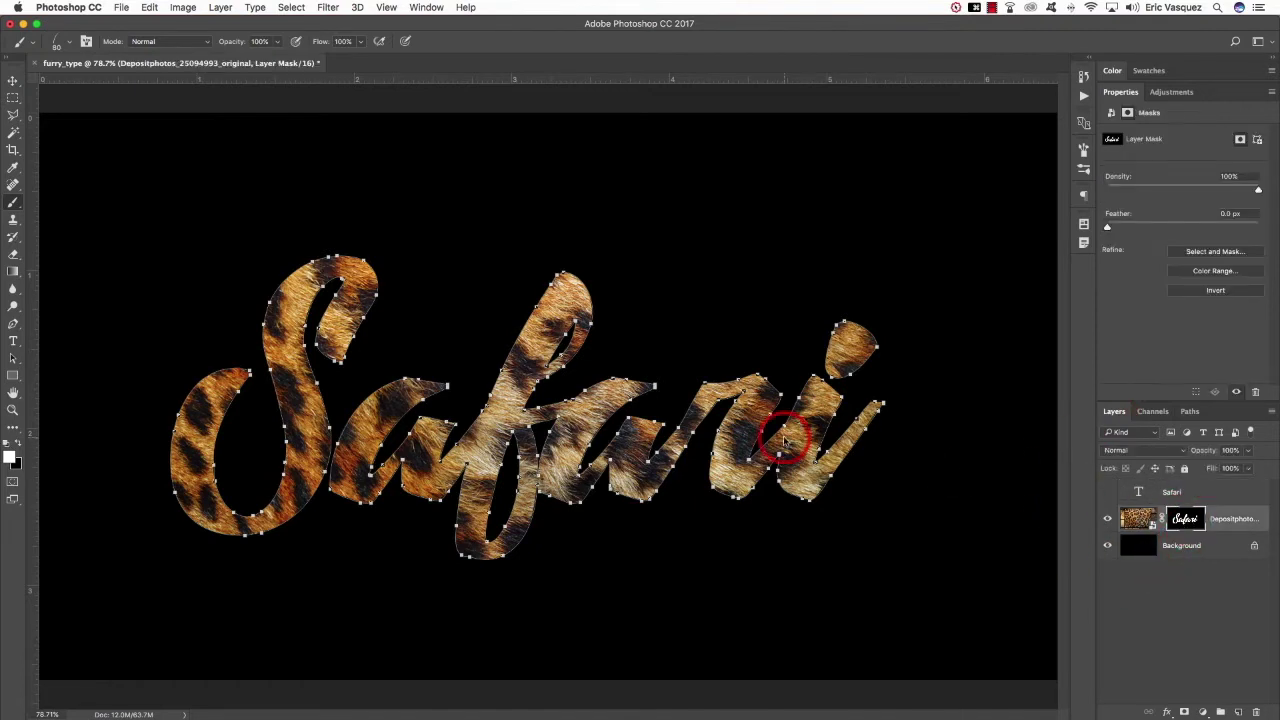
key(p)
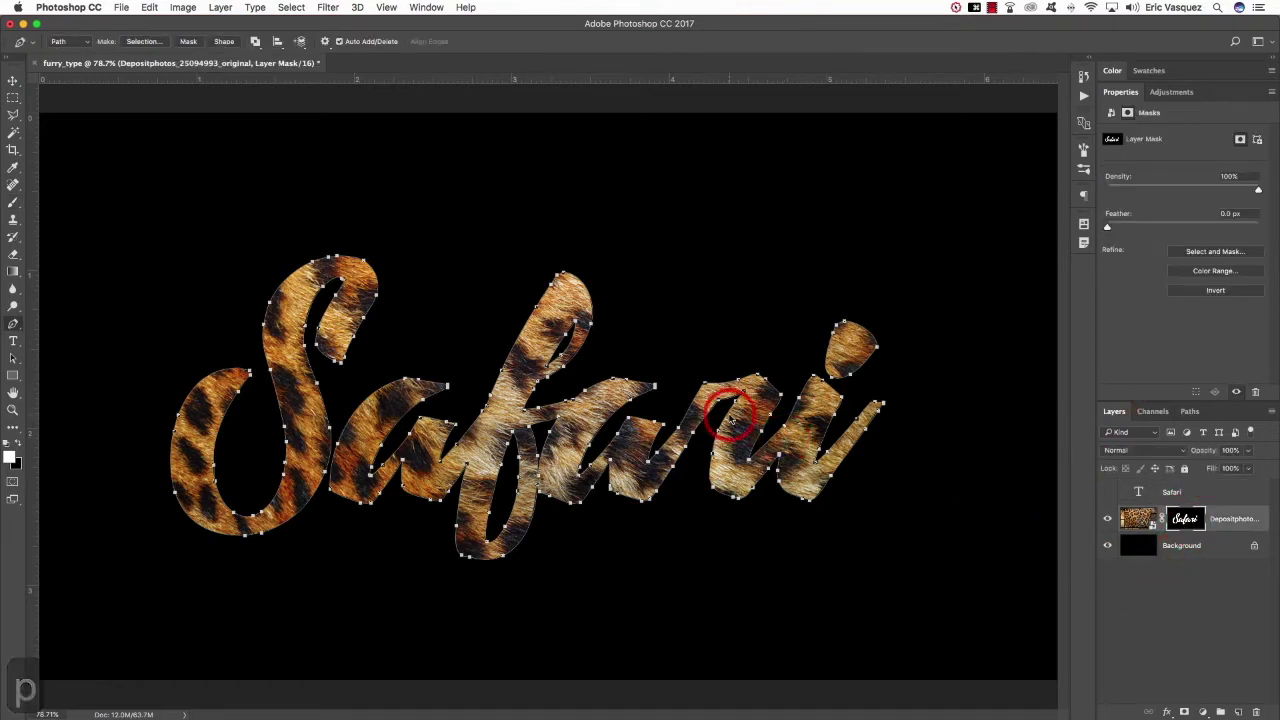
- Try stroking the work path on the mask with the 80 px Brush and Simulate Pressure, and undo the stroke
right_click(548, 380)
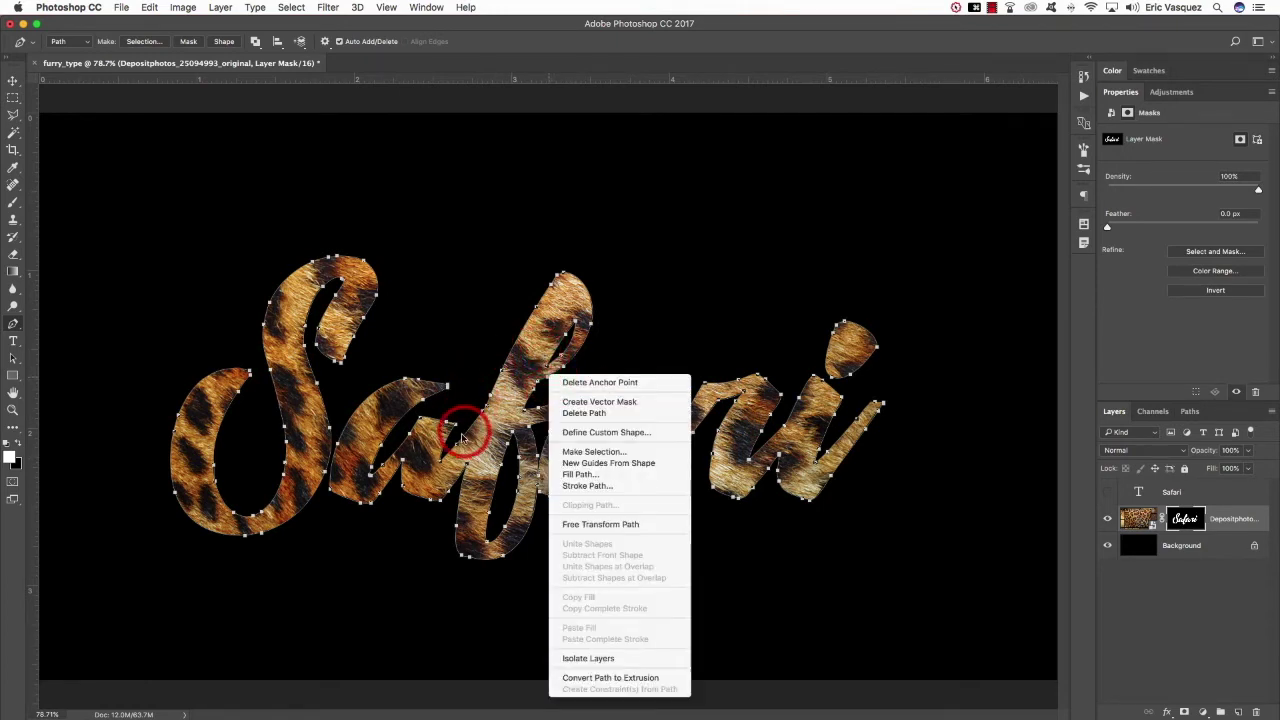
click(603, 488)
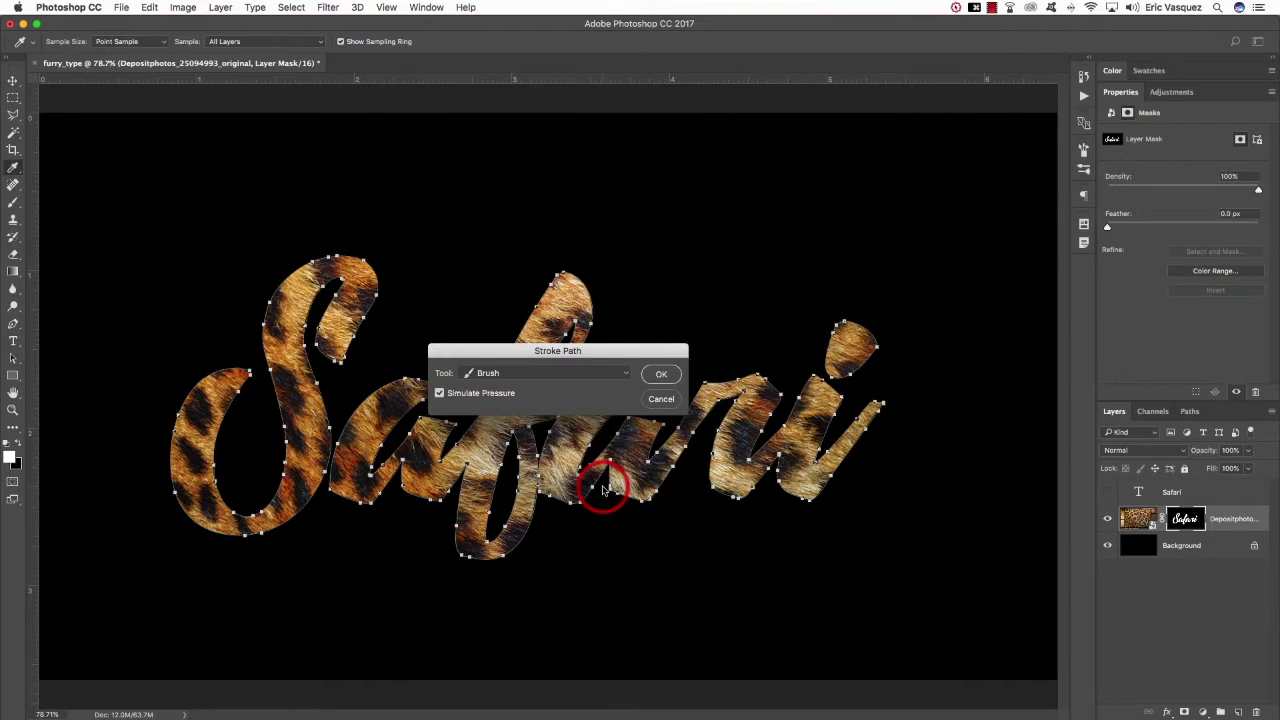
drag(537, 346, 611, 342)
click(563, 362)
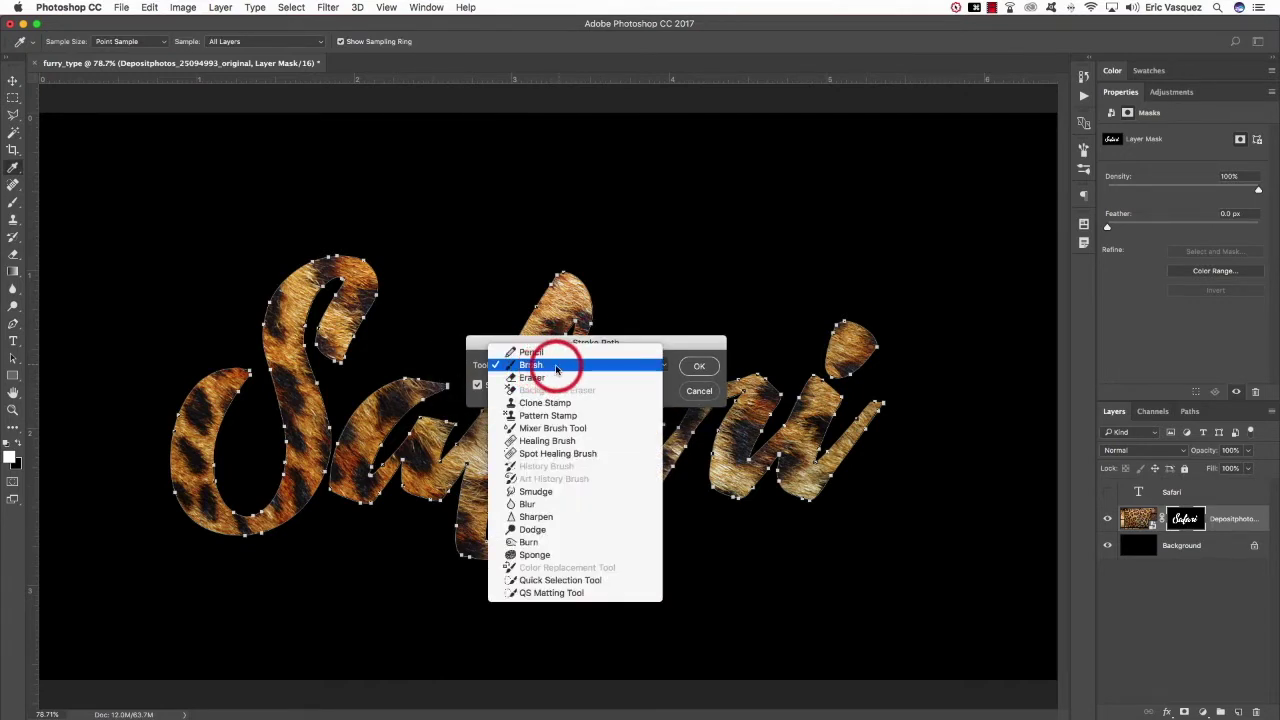
click(555, 368)
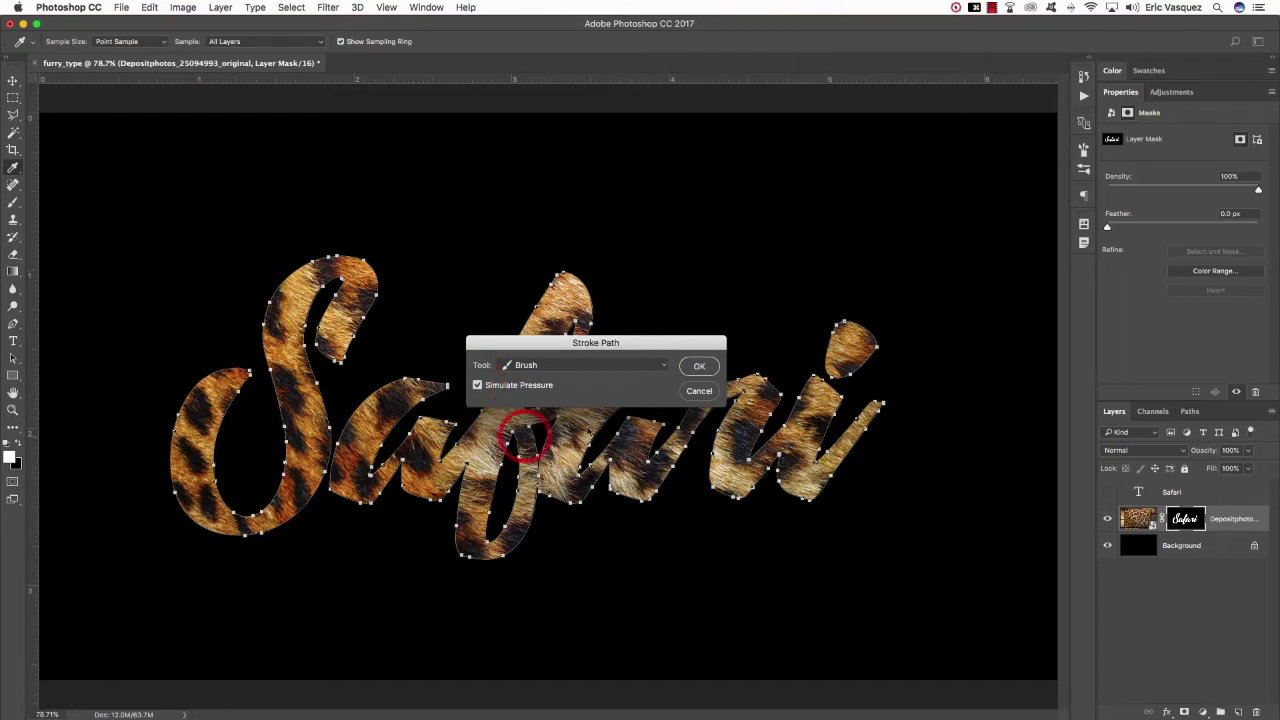
click(693, 369)
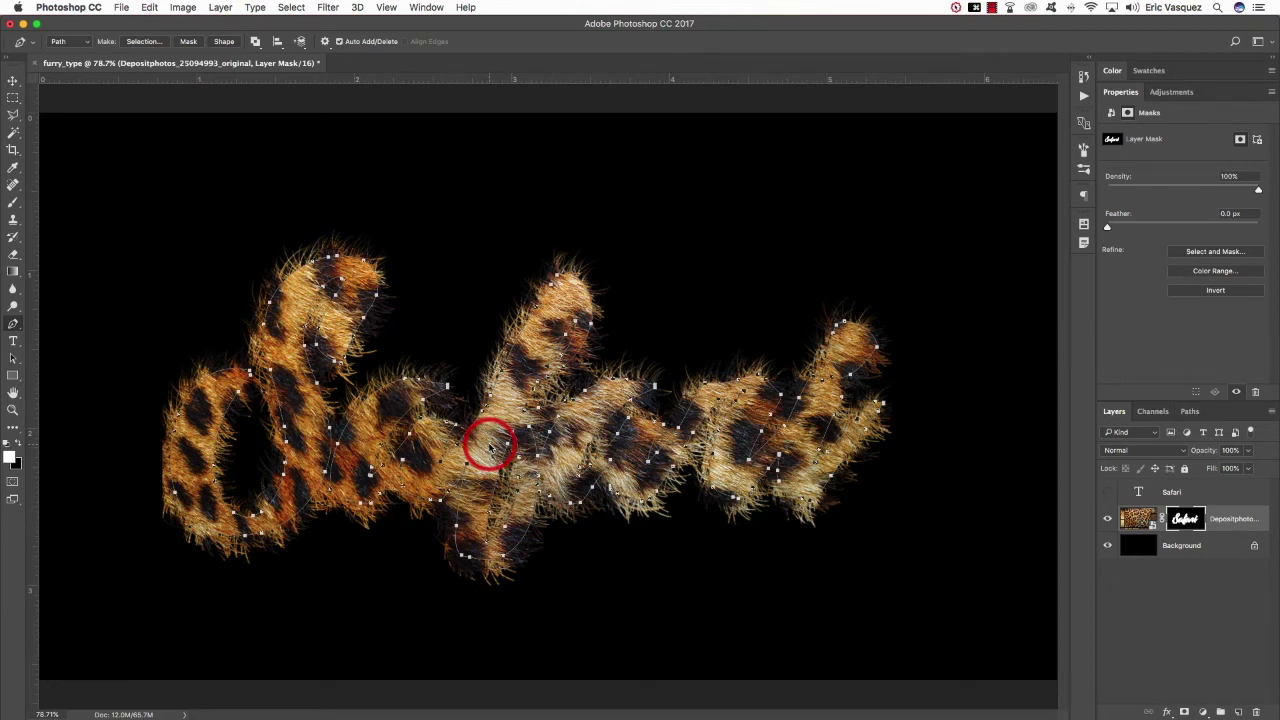
key(super+z)
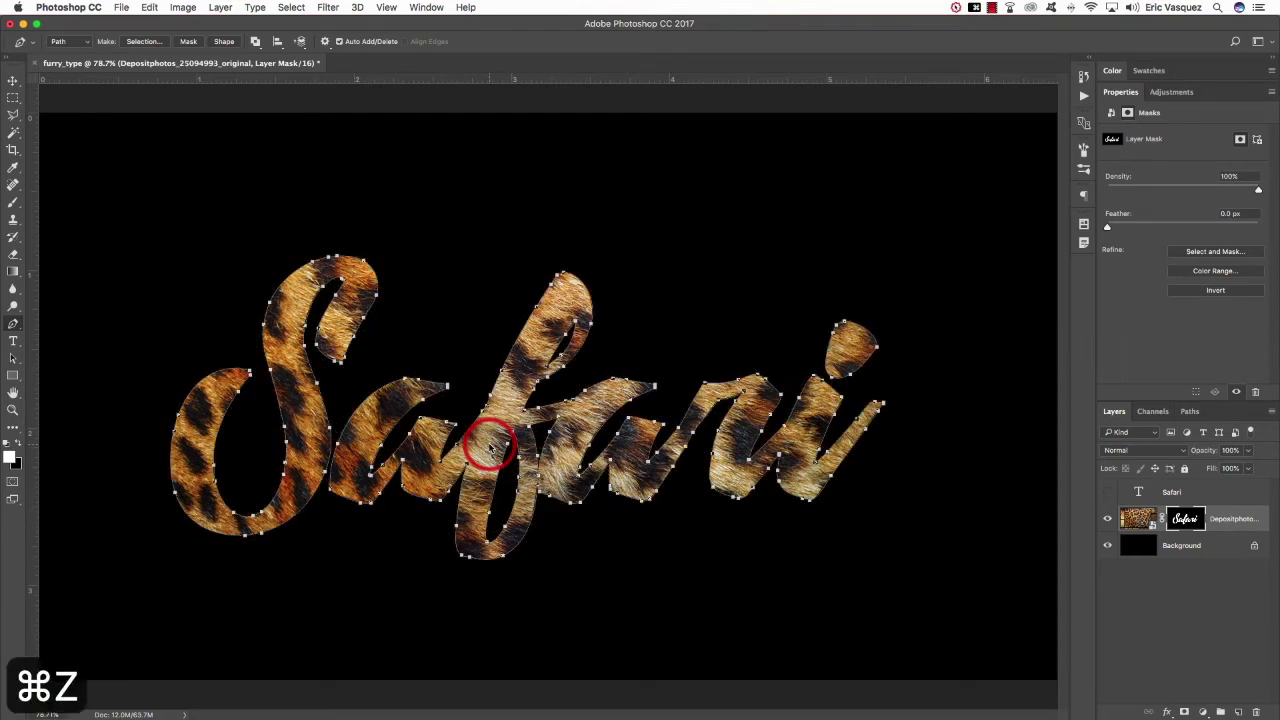
- Reduce the brush size to 50 px and stroke the work path on the mask using the Brush with Simulate Pressure
key(b)
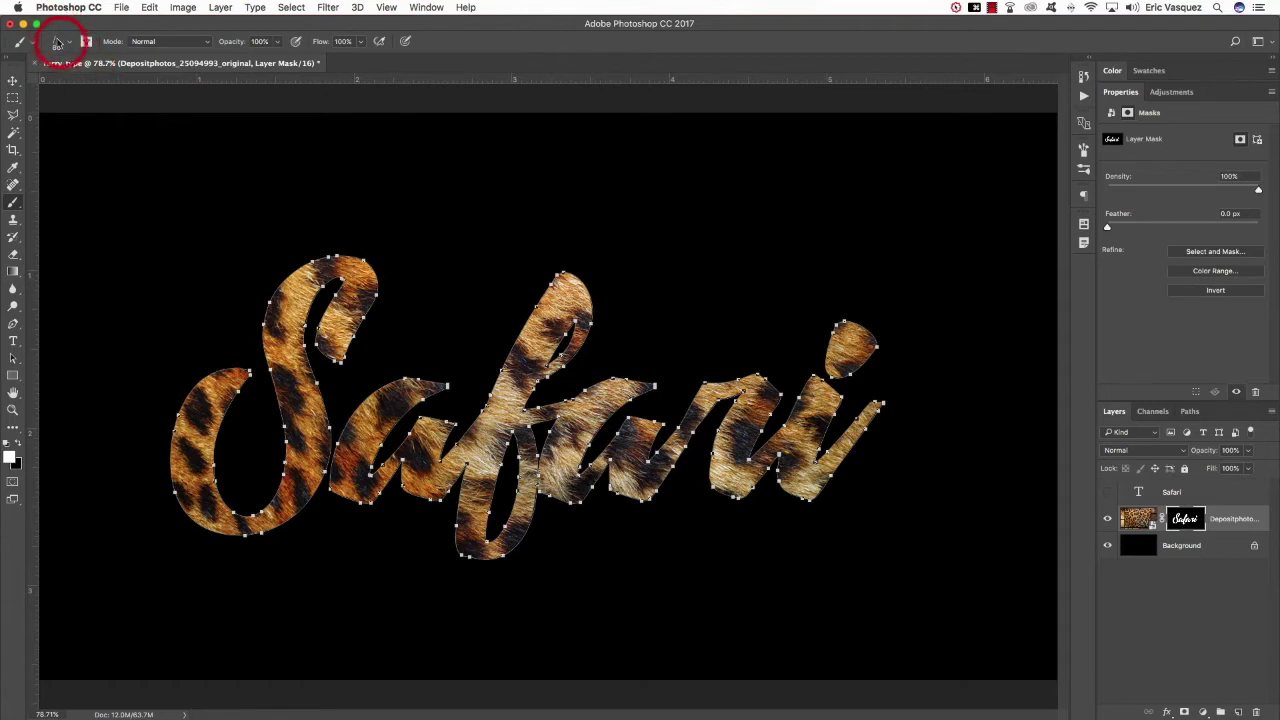
key(bracketleft)
key(bracketleft)
key(bracketleft)
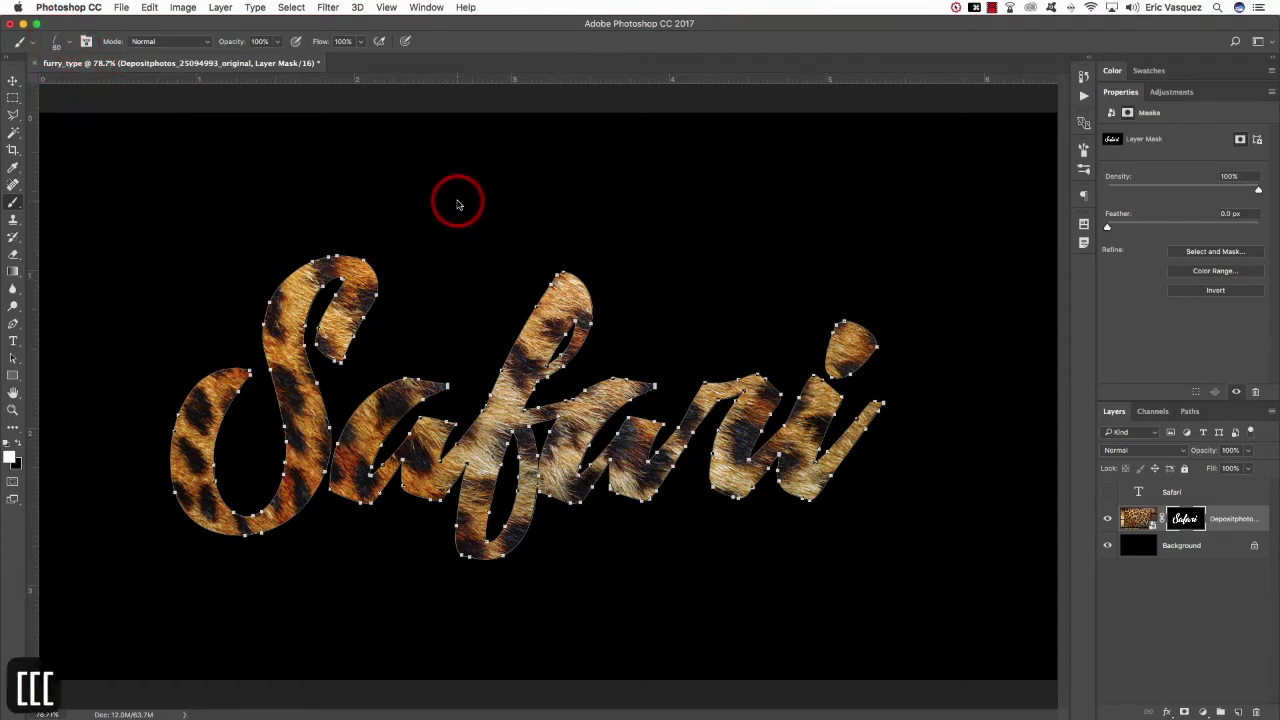
key(bracketright)
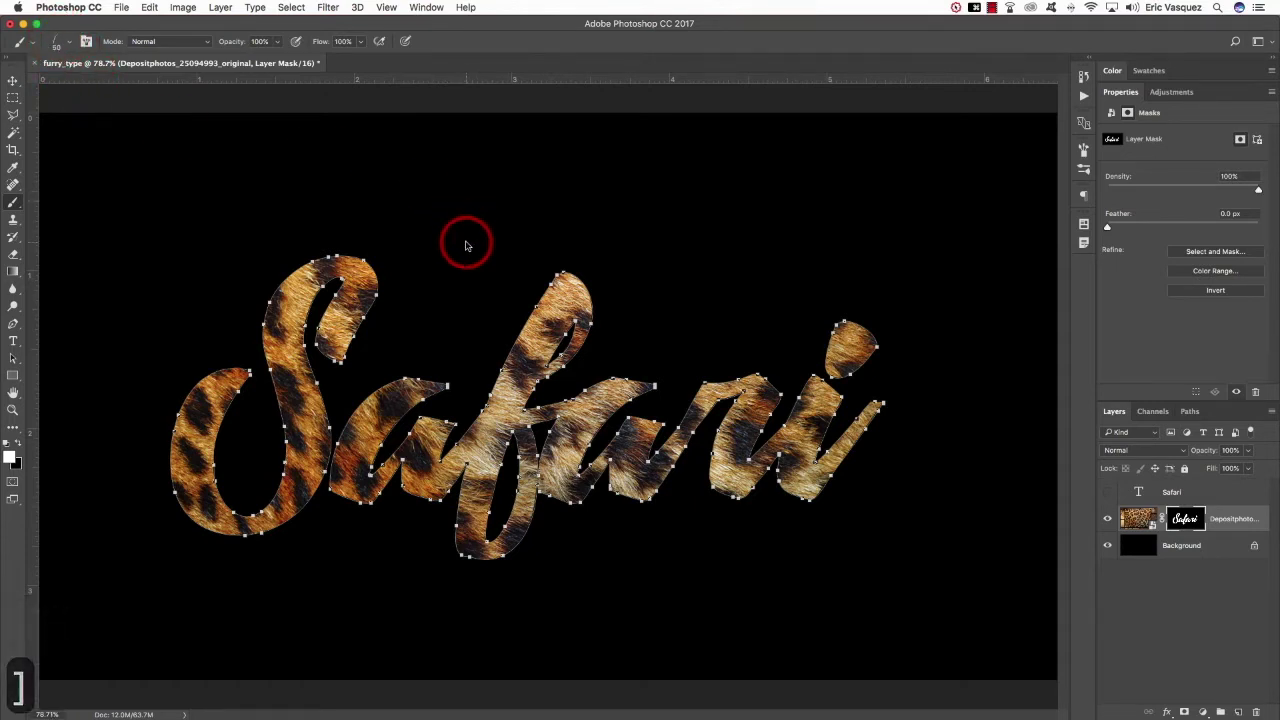
key(p)
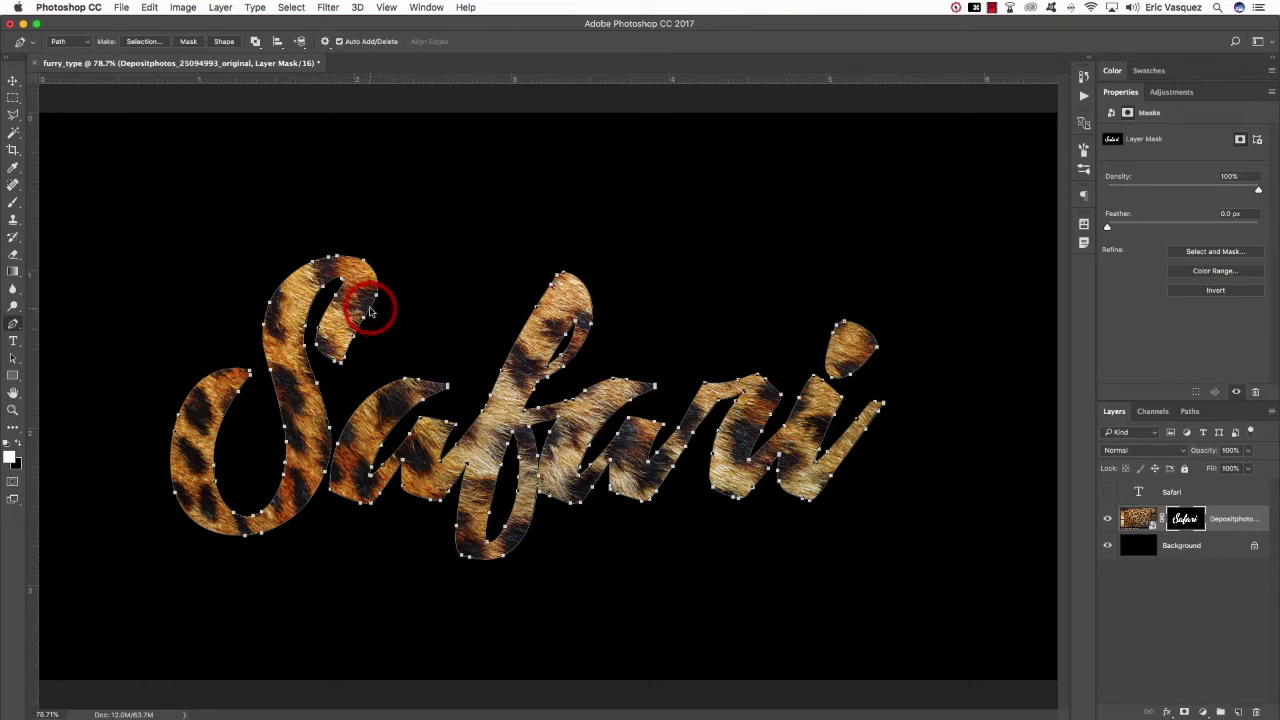
right_click(370, 312)
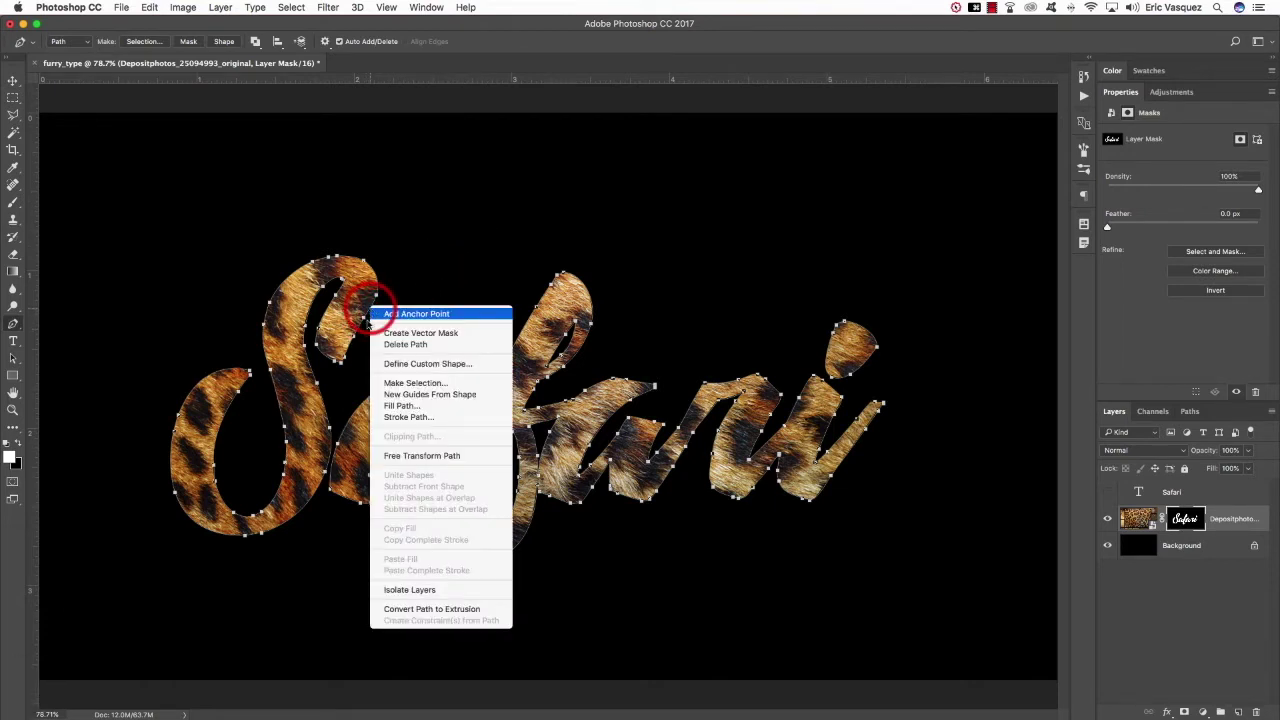
click(424, 417)
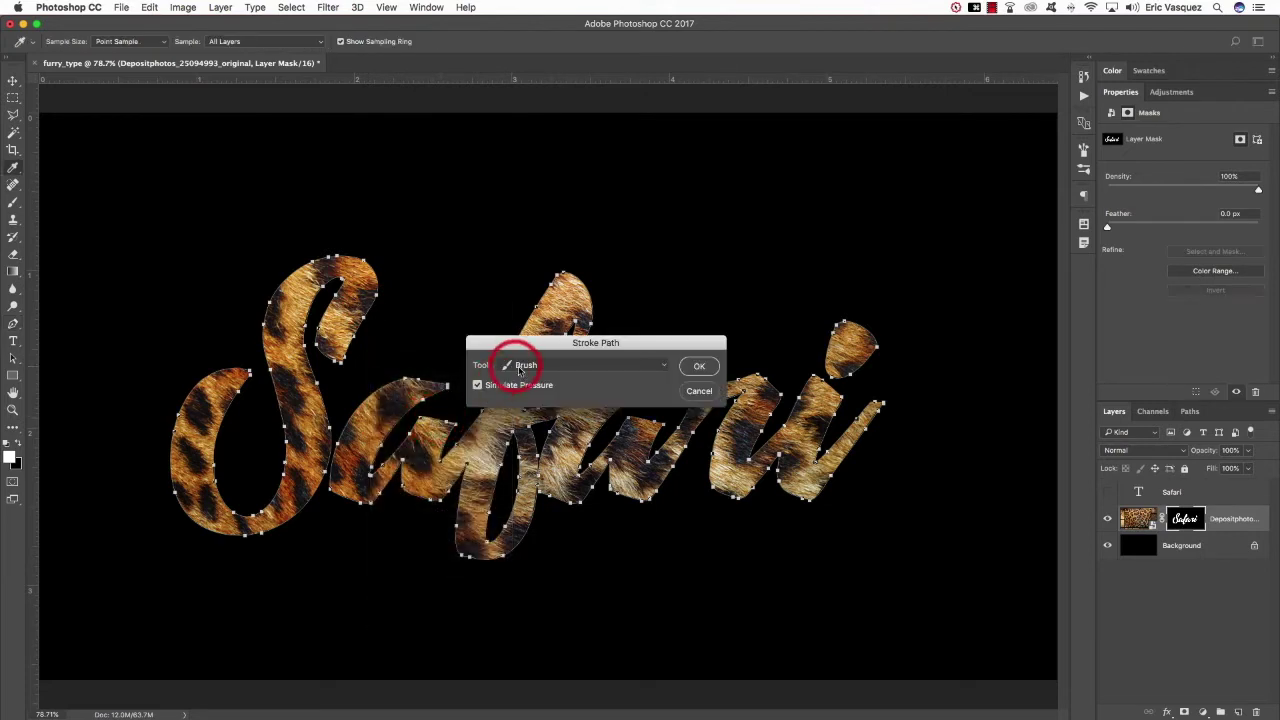
click(699, 366)
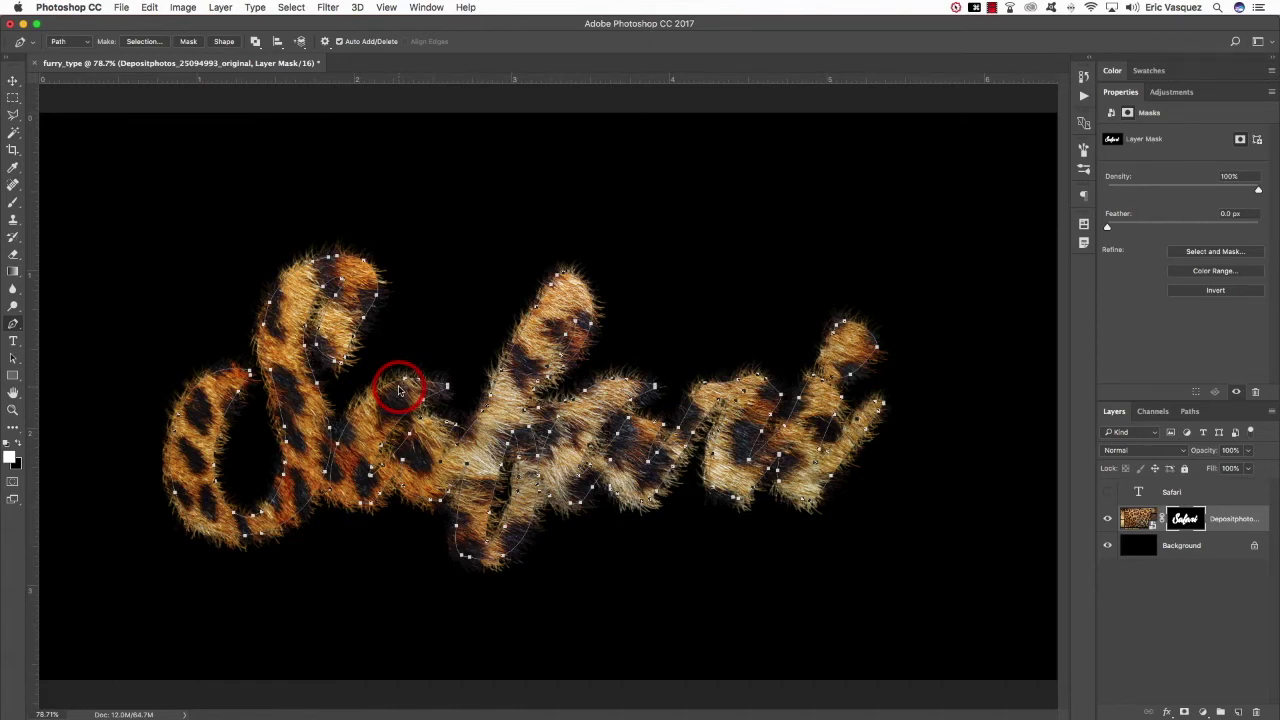
- Set the fur brush to 40 px with a scattering count of 5 and a tip angle of 121°
key(b)
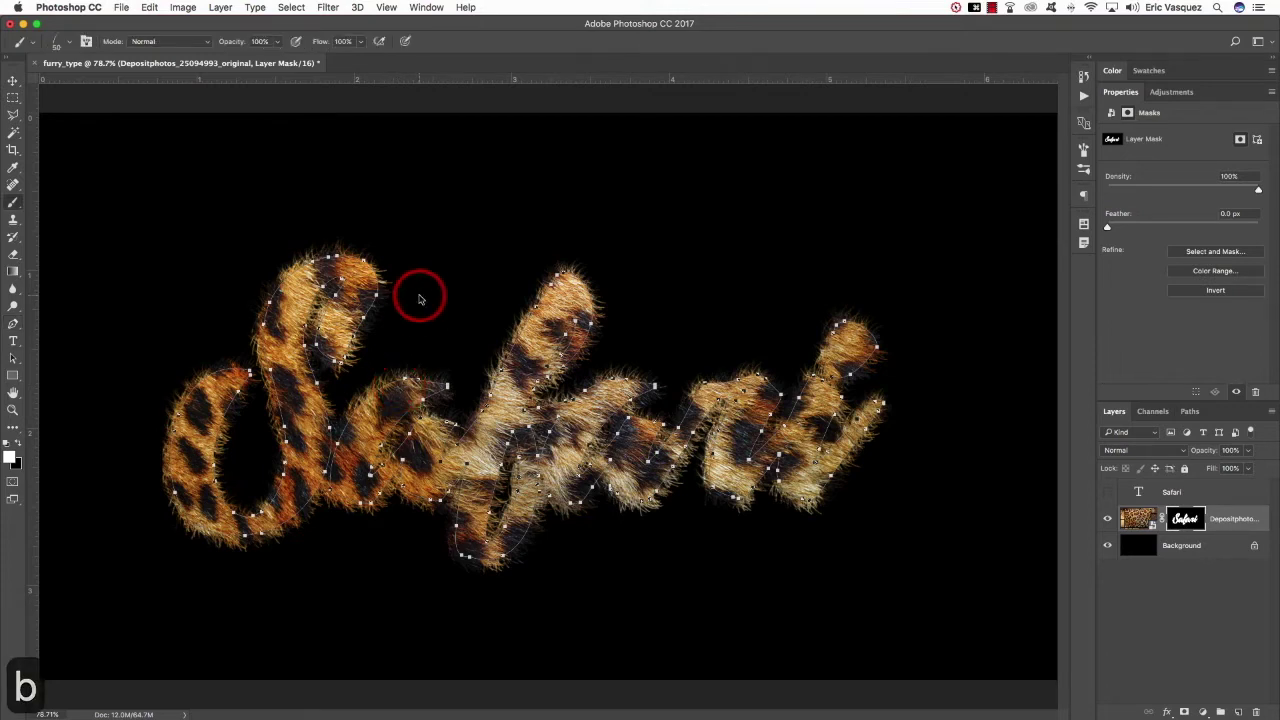
key(bracketleft)
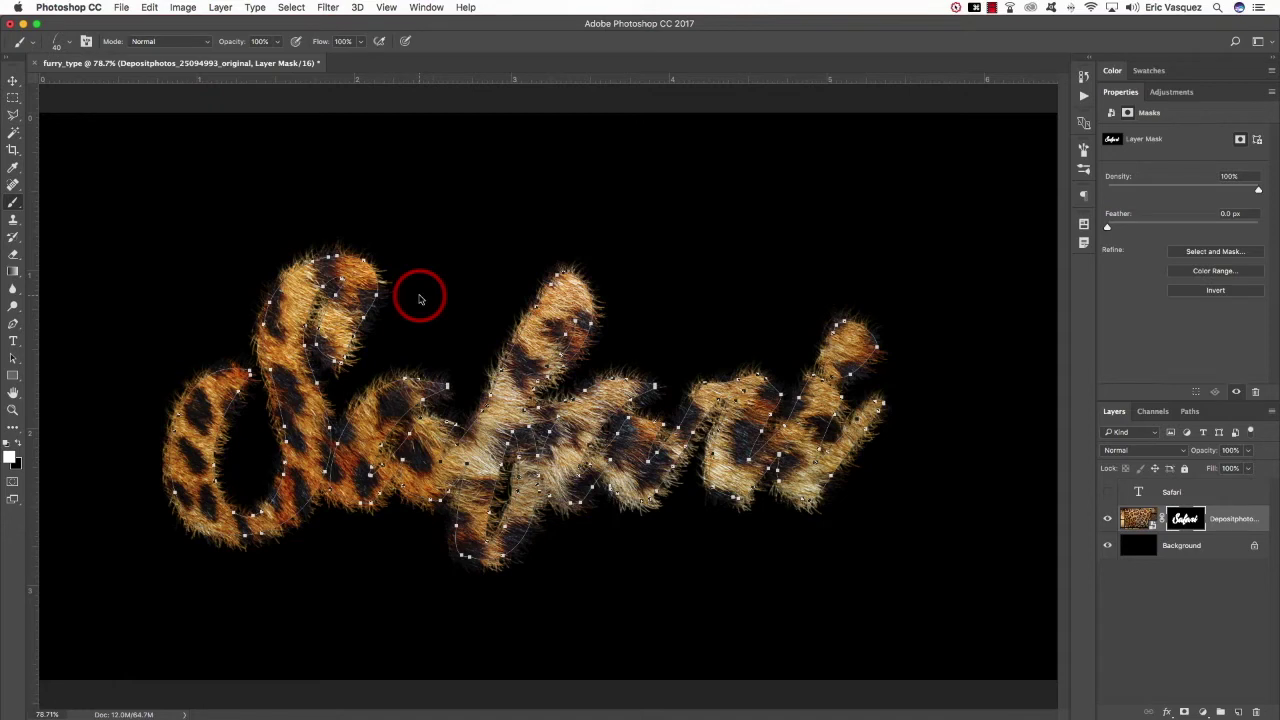
key(F5)
click(735, 213)
click(853, 229)
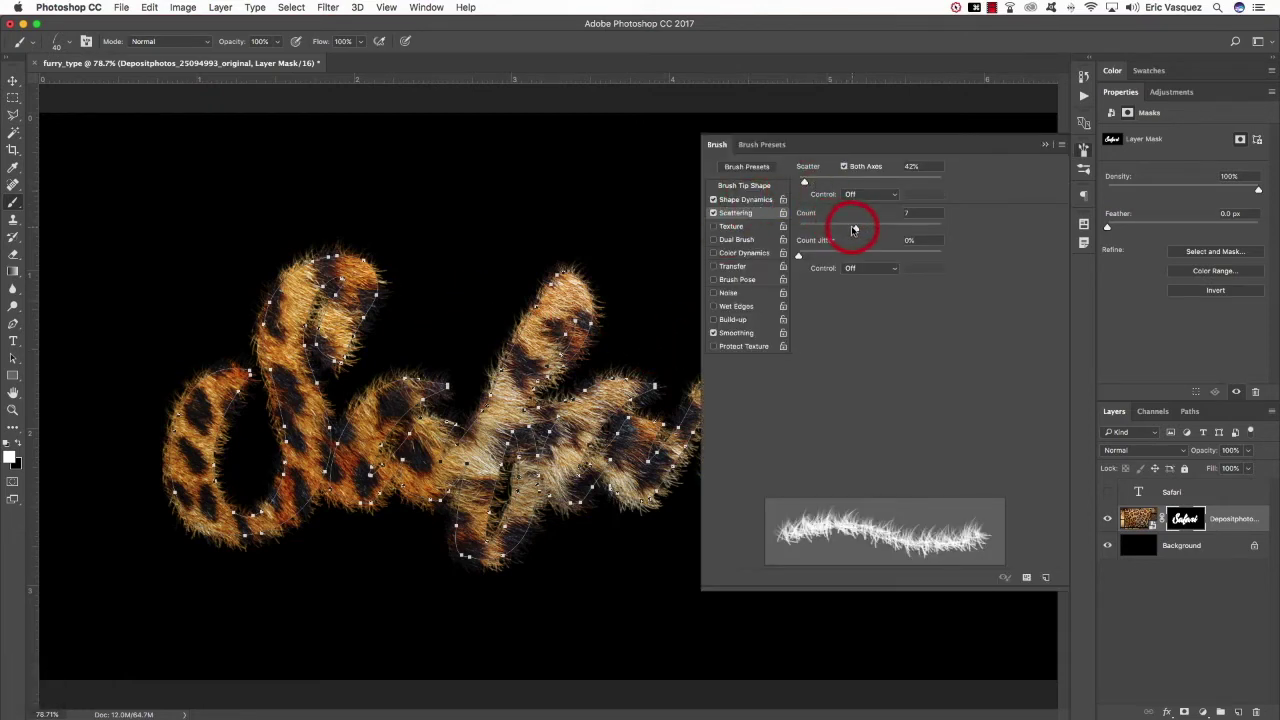
drag(853, 229, 838, 229)
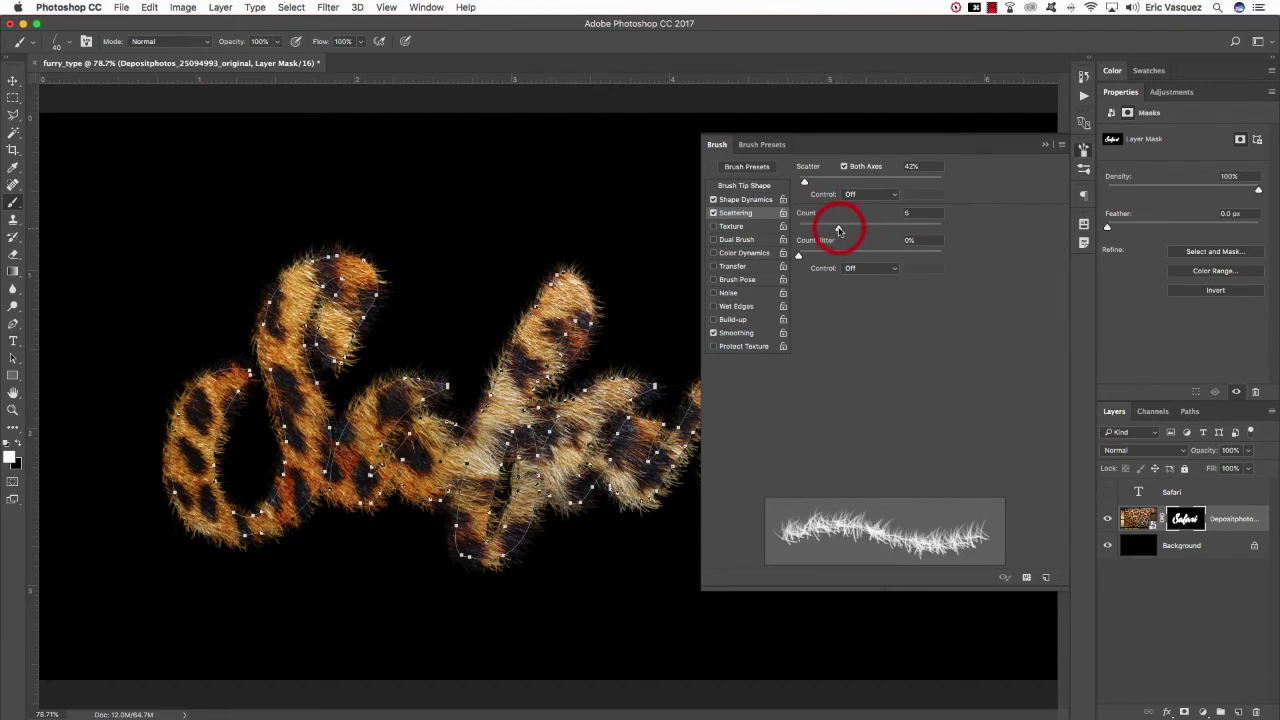
click(742, 187)
mouse_move(929, 380)
mouse_down()
mouse_move(935, 410)
mouse_move(929, 377)
mouse_move(906, 376)
mouse_up()
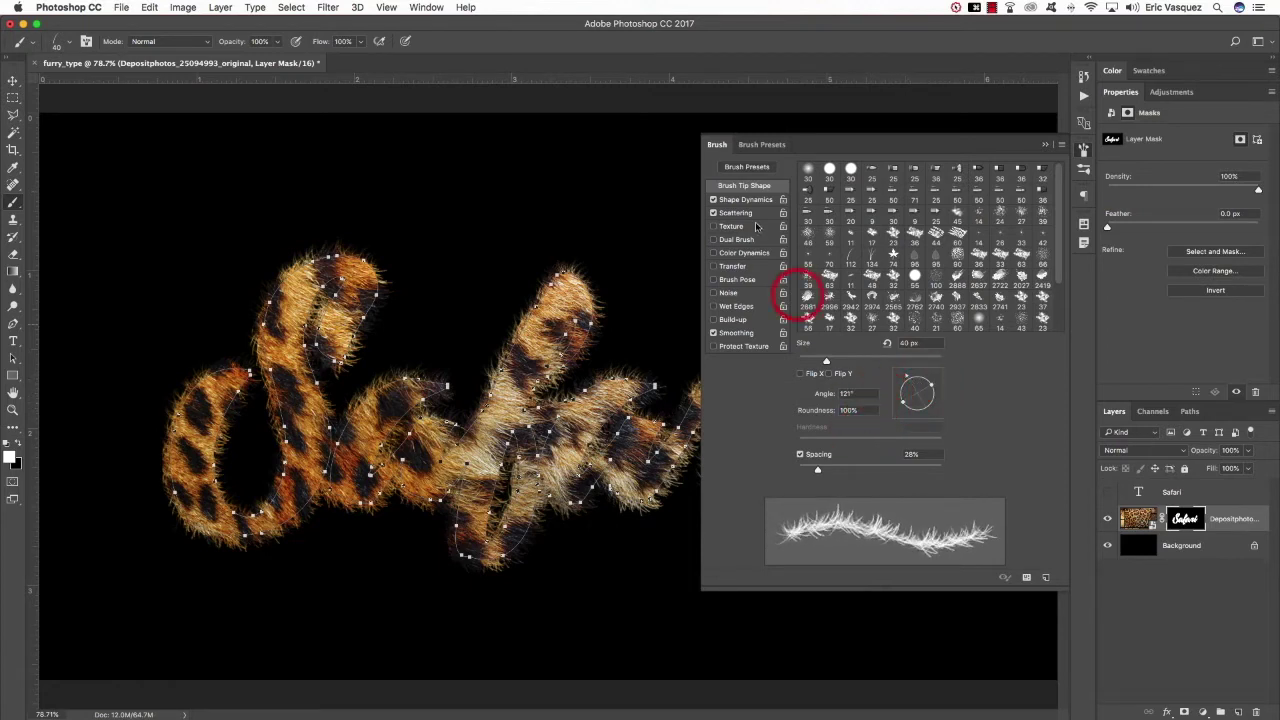
click(720, 144)
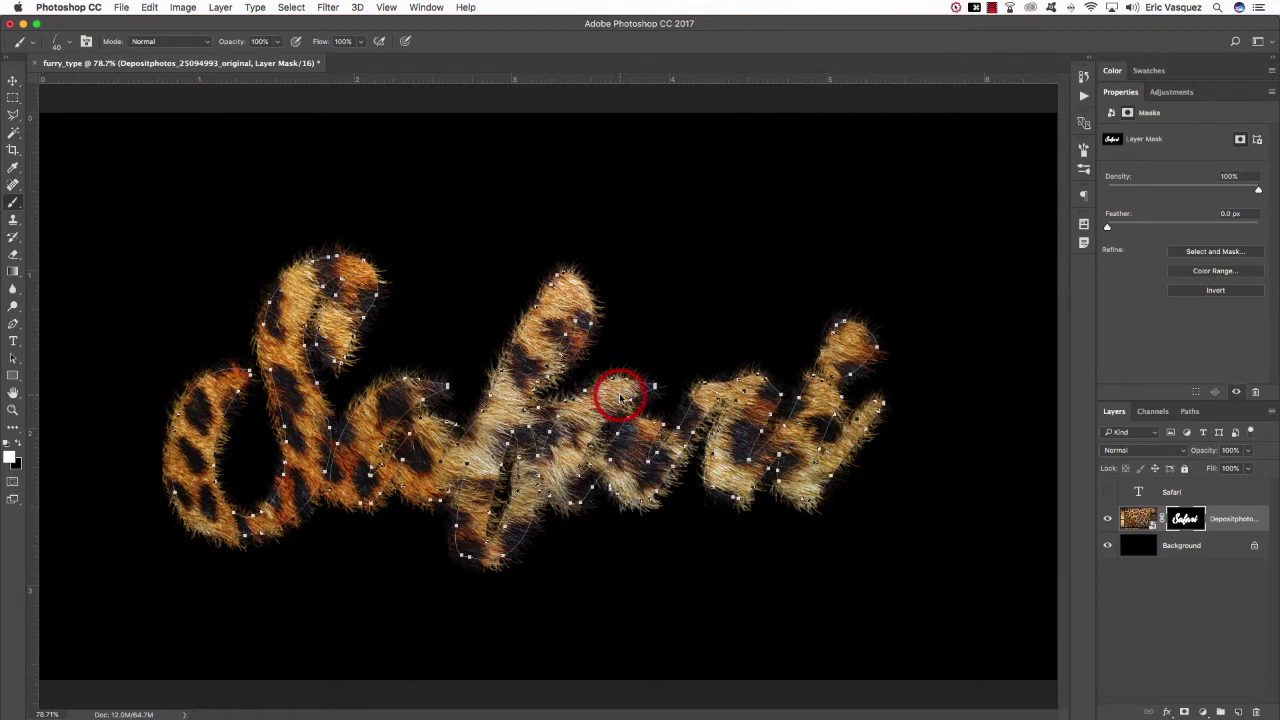
- Stroke the work path again on the mask with the 40 px Brush and Simulate Pressure, and dismiss the path
key(p)
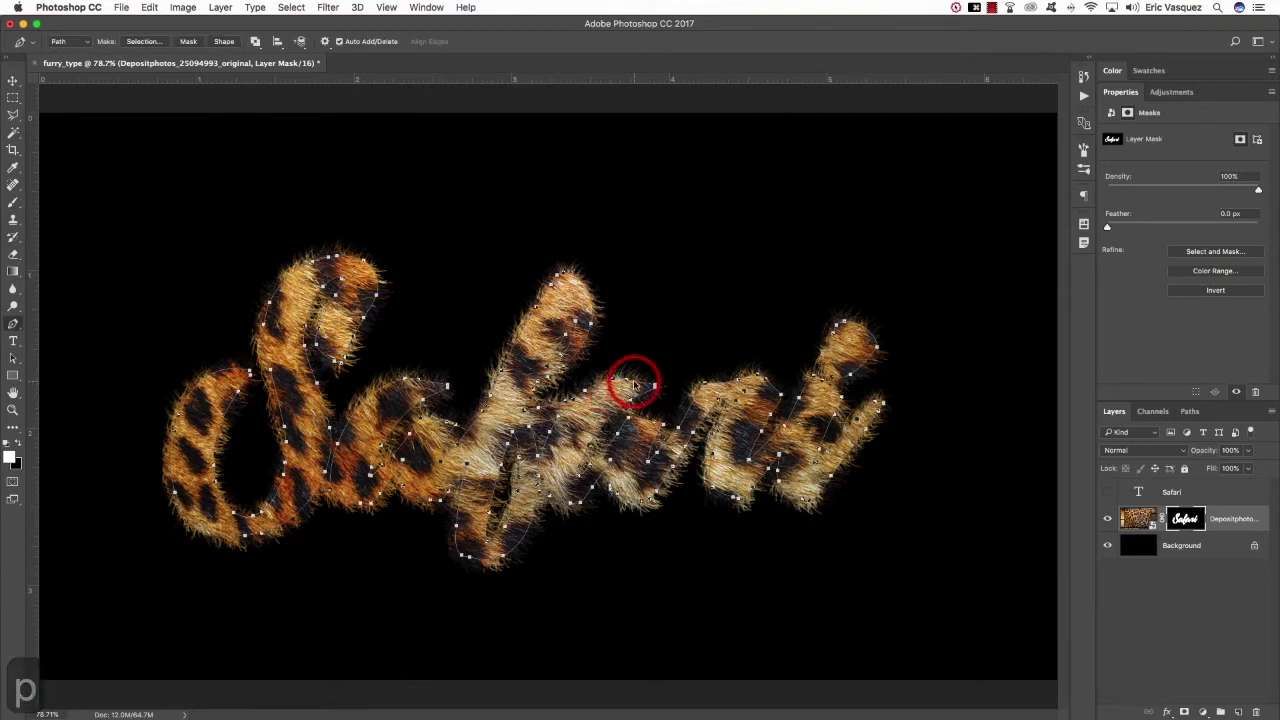
right_click(633, 384)
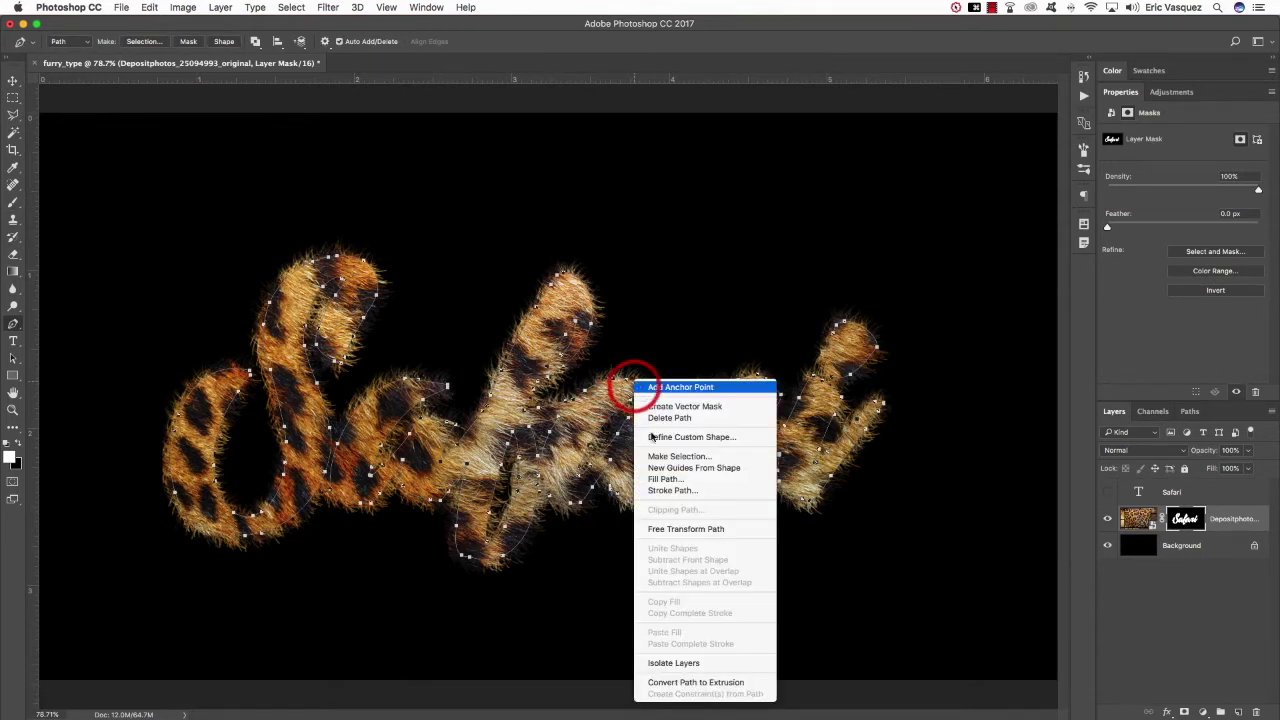
click(663, 491)
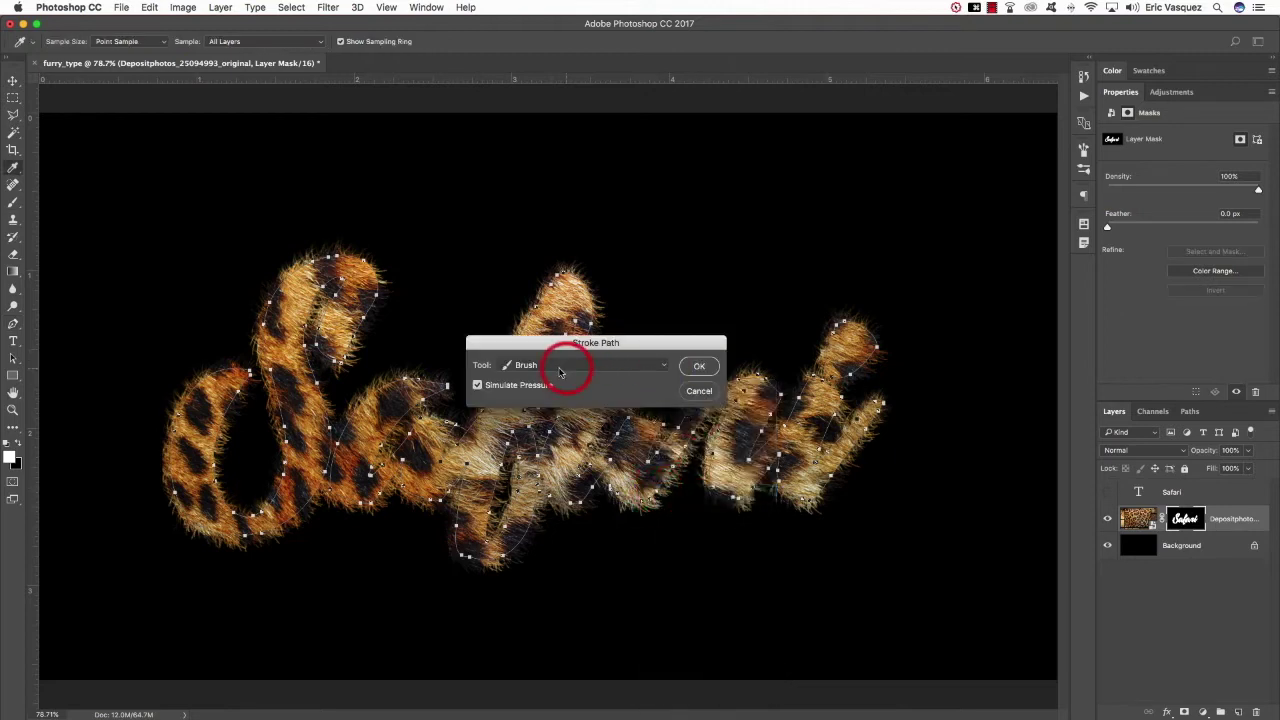
click(688, 366)
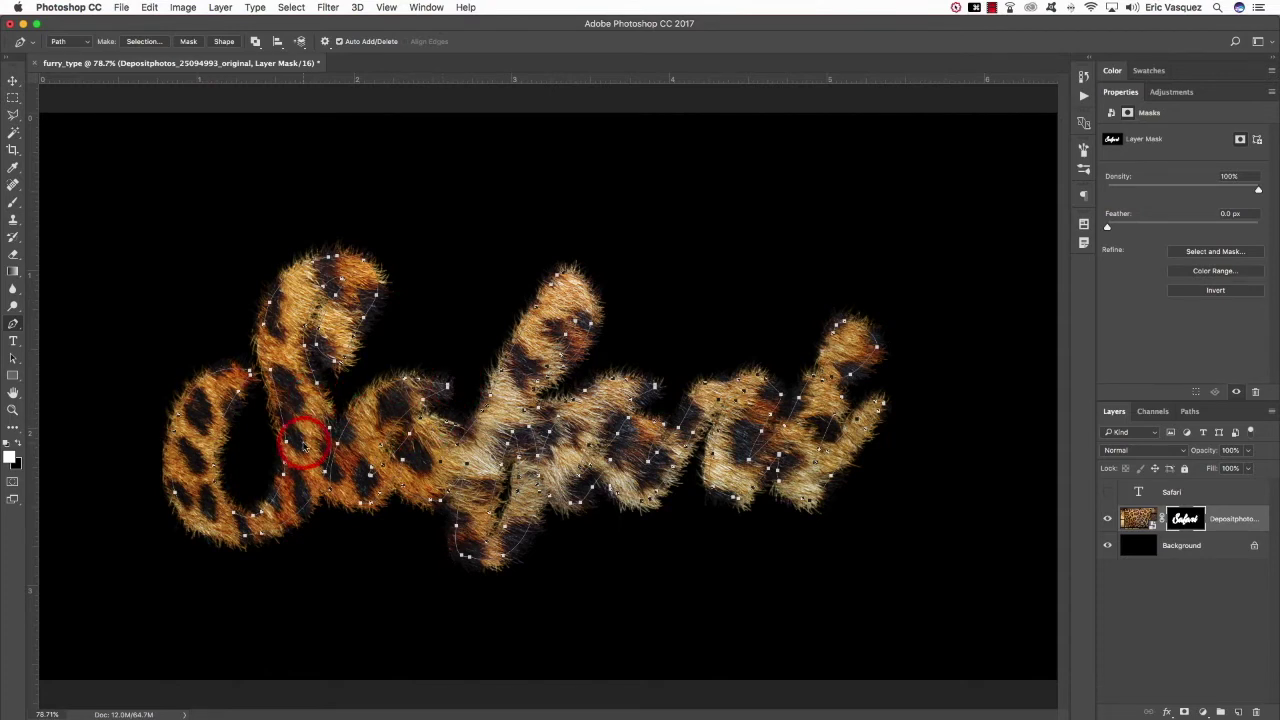
key(Return)
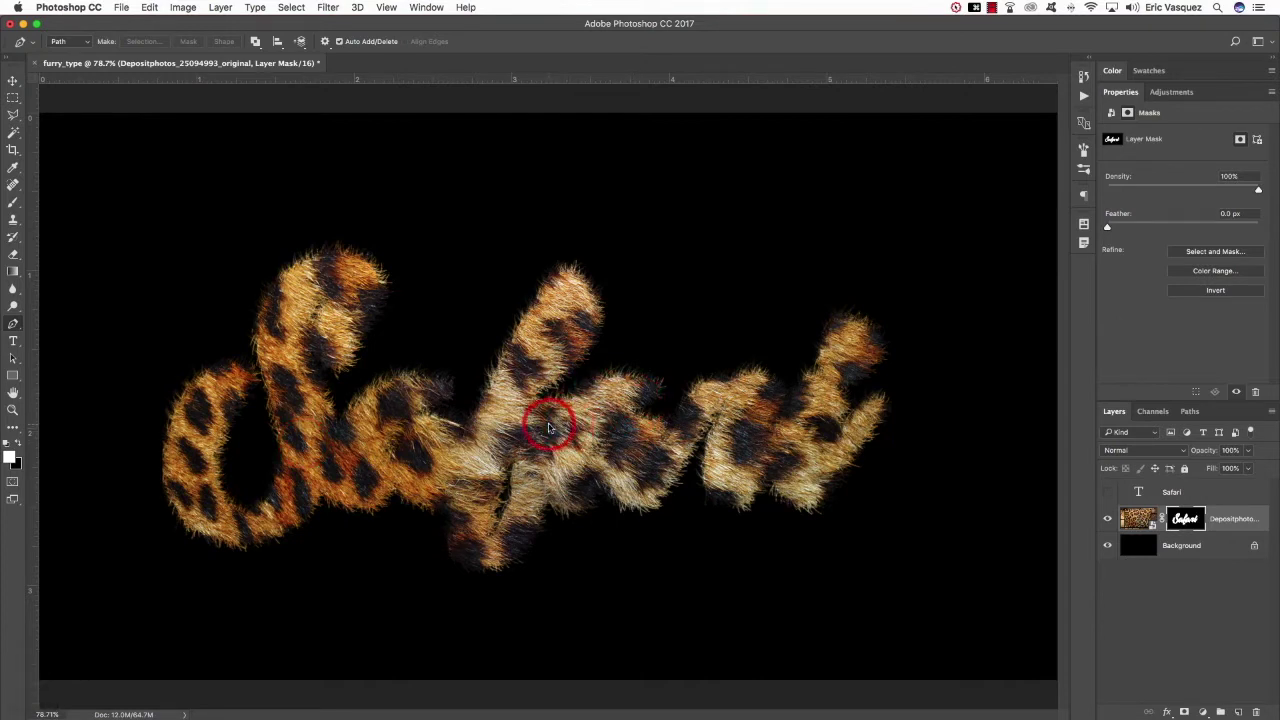
- Raise the brush size to 60 px and touch up the fur on the mask at the end of the S's upper curl
key(b)
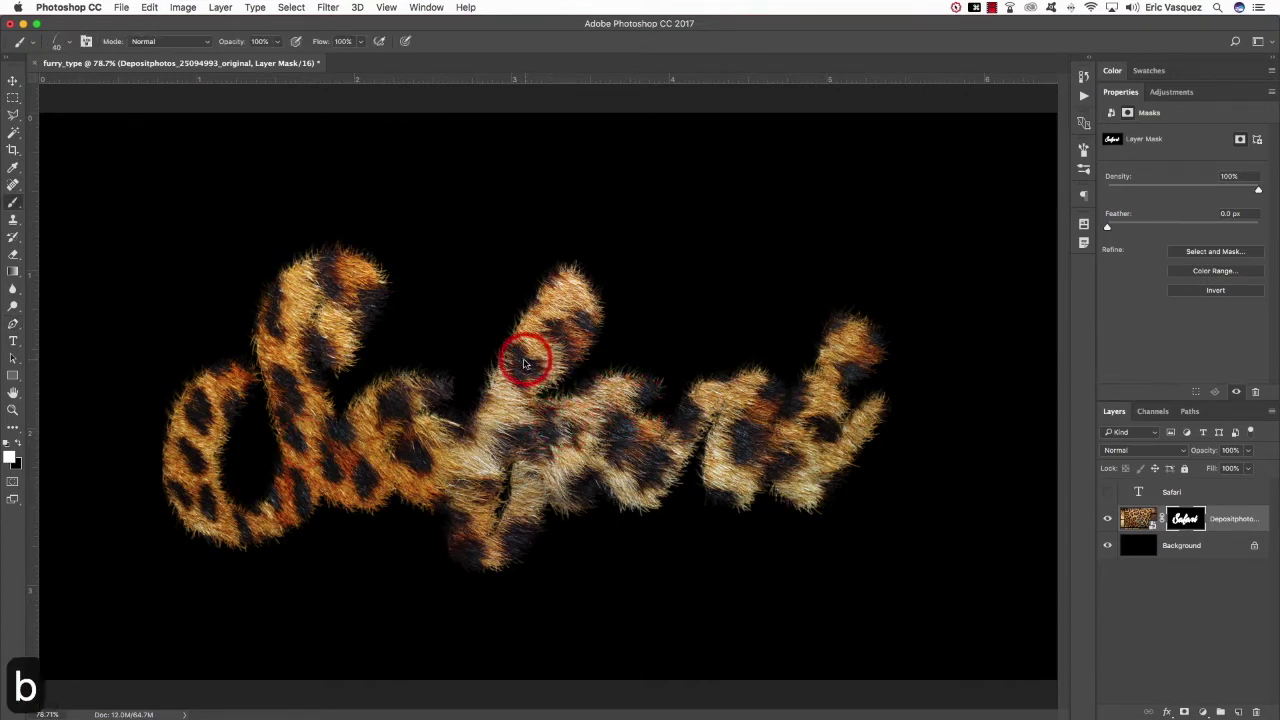
key(bracketright)
key(bracketright)
key(bracketright)
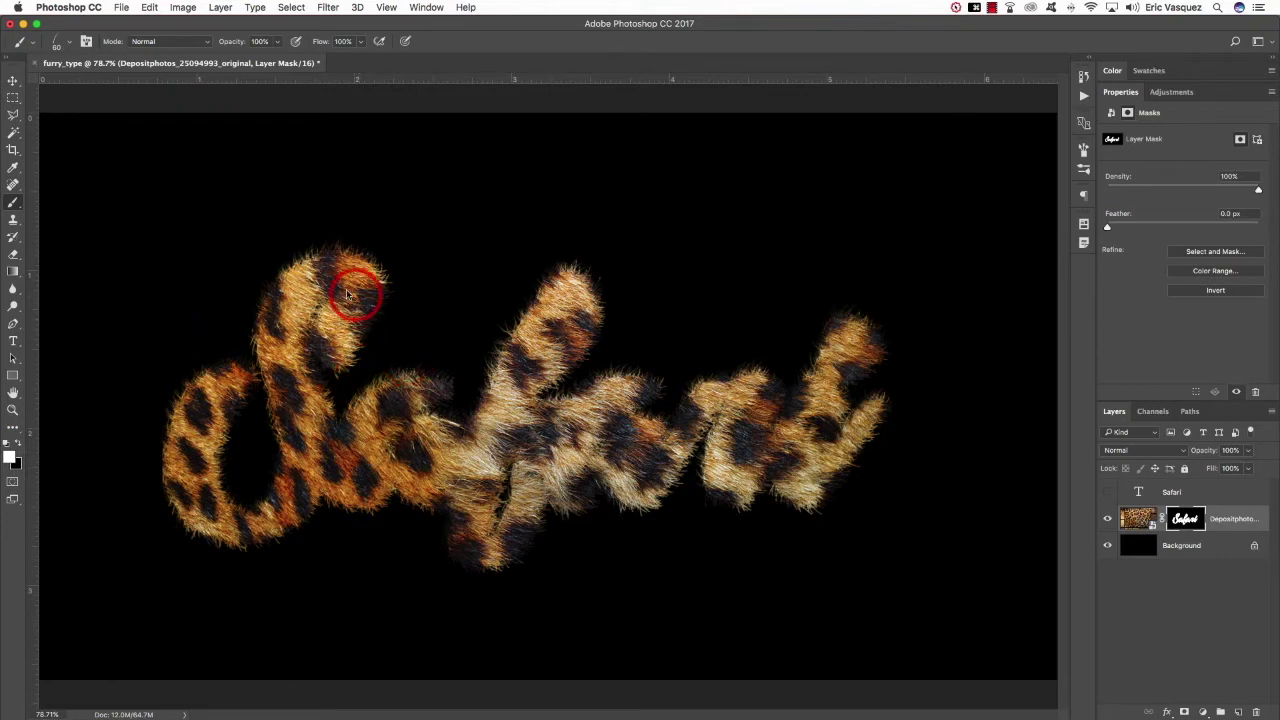
mouse_move(326, 360)
mouse_down()
mouse_move(340, 308)
mouse_move(343, 354)
mouse_move(366, 321)
mouse_move(349, 363)
mouse_up()
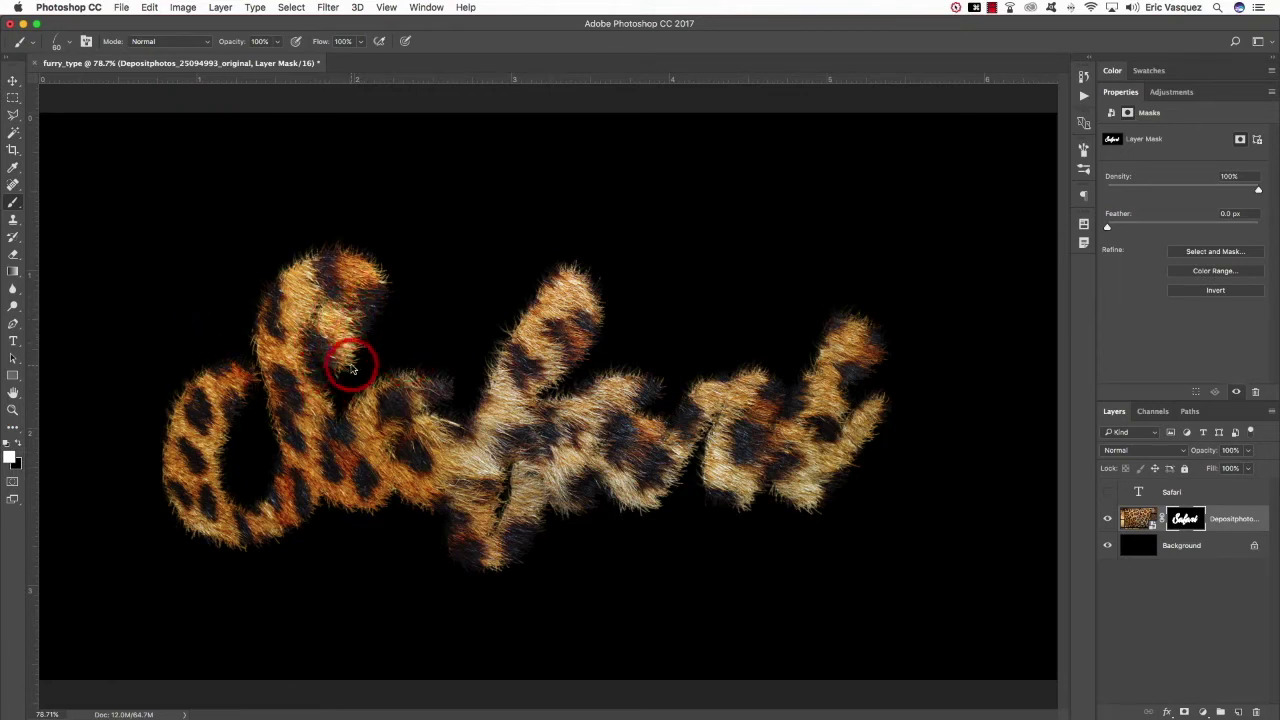
- Add a Solid Color fill layer directly above the Background layer
key(v)
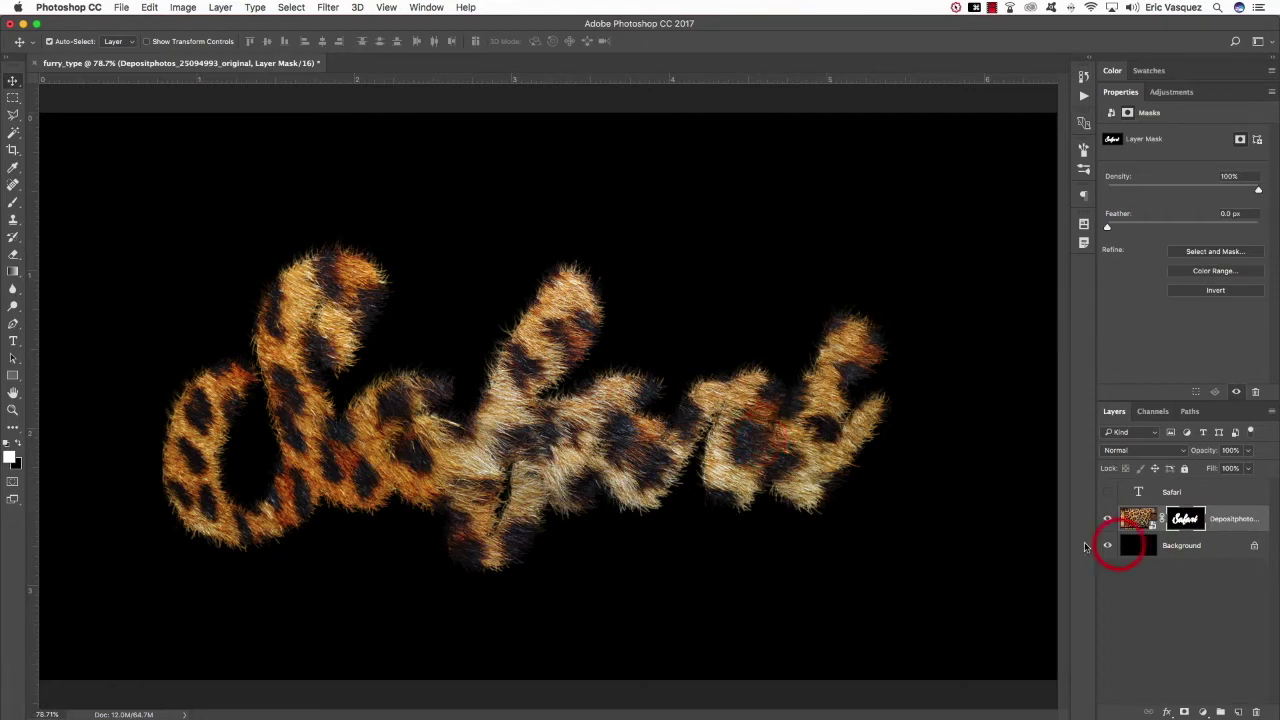
click(1175, 545)
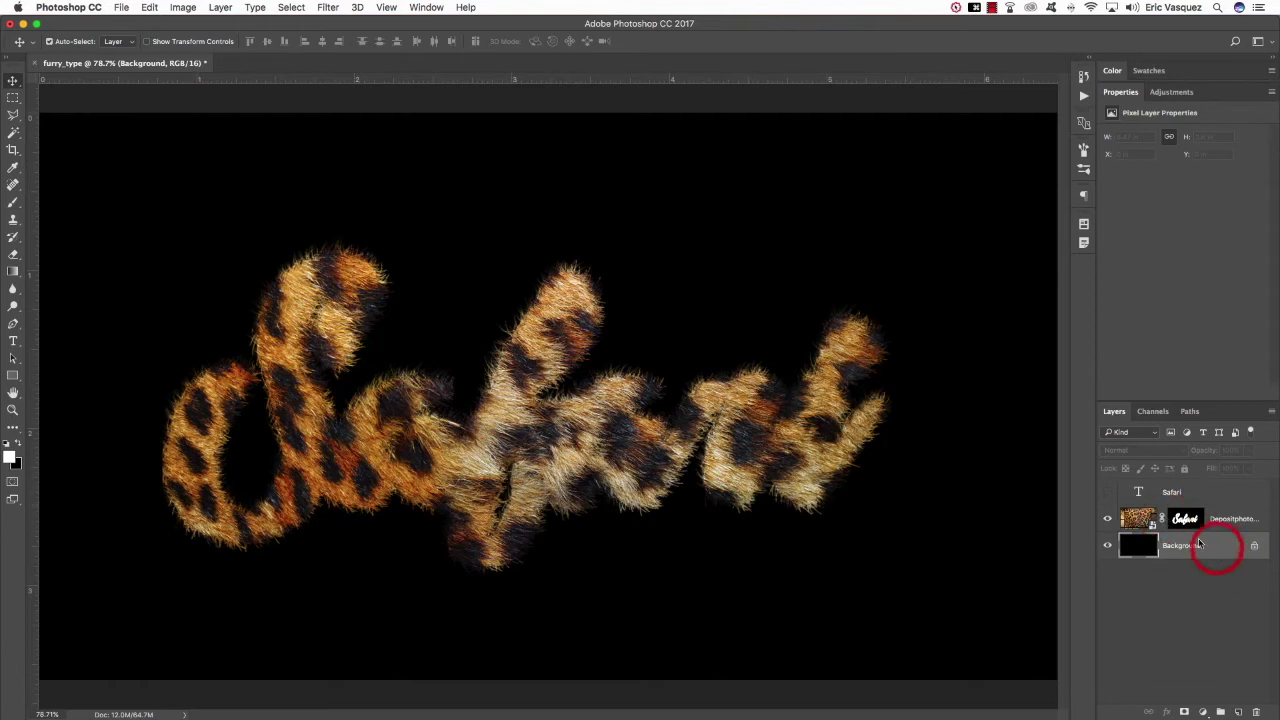
click(1204, 712)
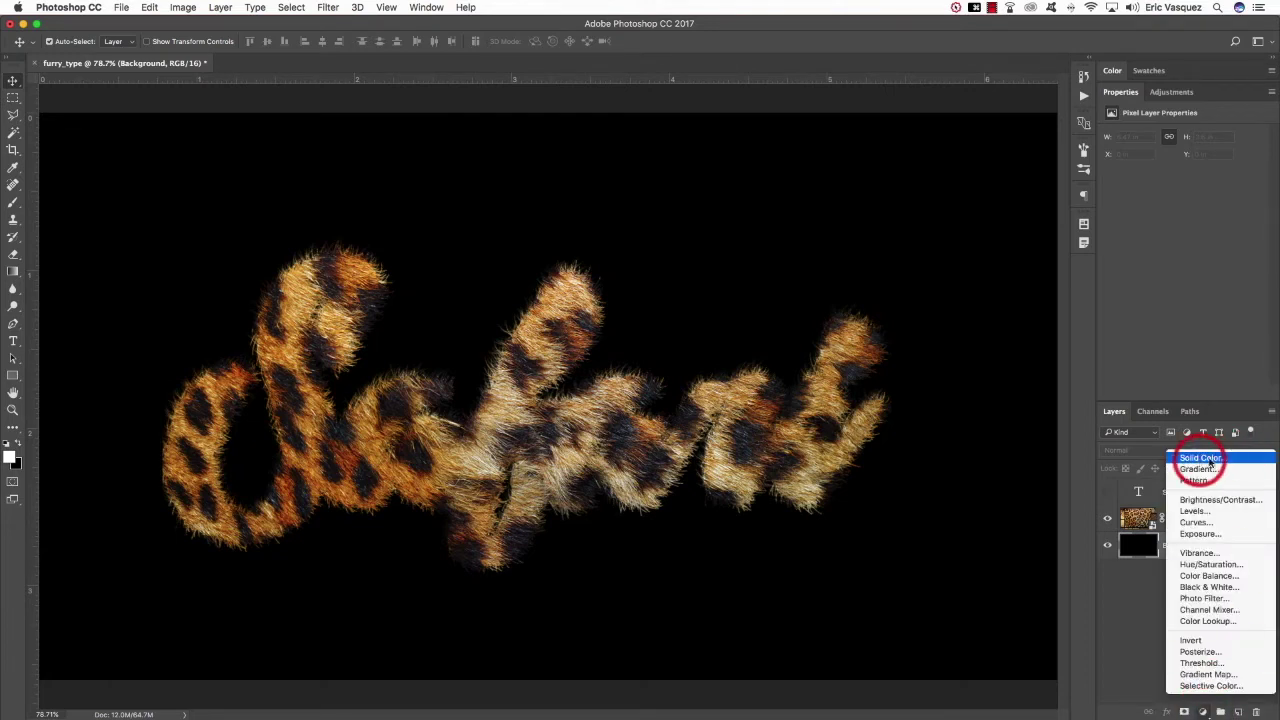
click(1247, 460)
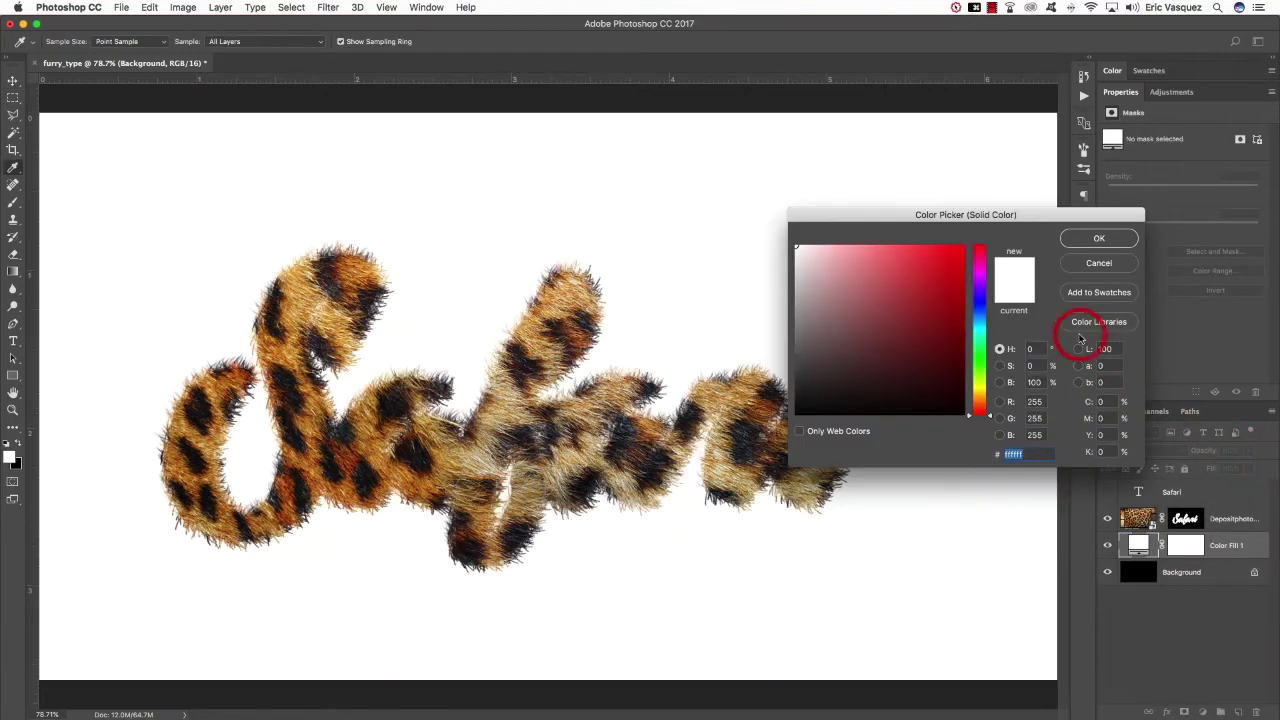
- Set the fill layer's color to the muted green 487860
drag(891, 223, 957, 200)
click(931, 254)
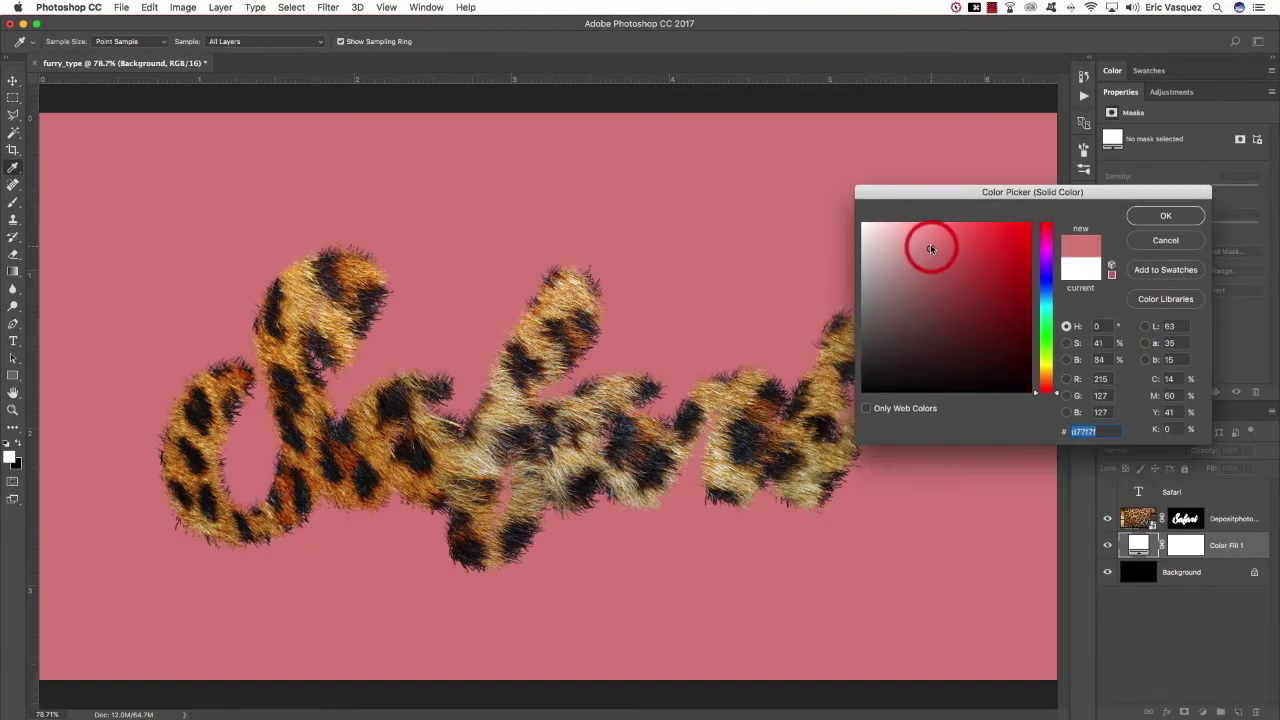
click(935, 285)
click(1043, 290)
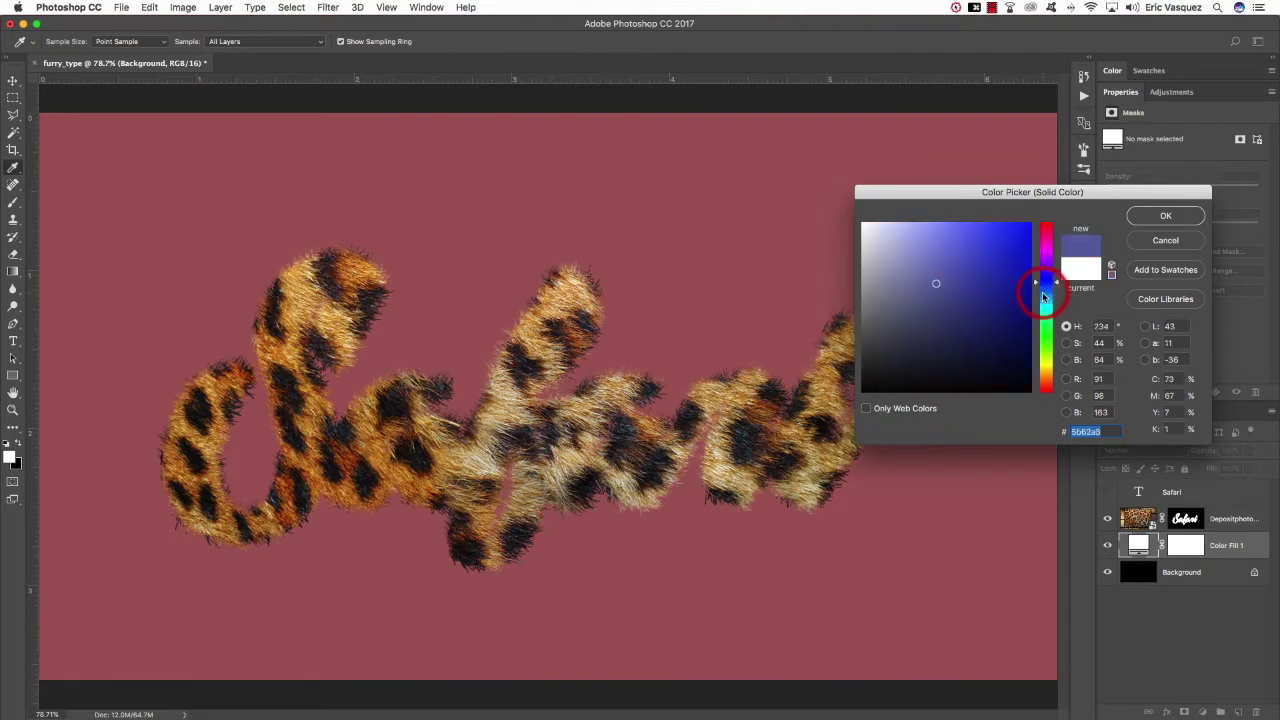
mouse_move(1043, 297)
mouse_down()
mouse_move(996, 301)
mouse_move(929, 277)
mouse_move(940, 301)
mouse_up()
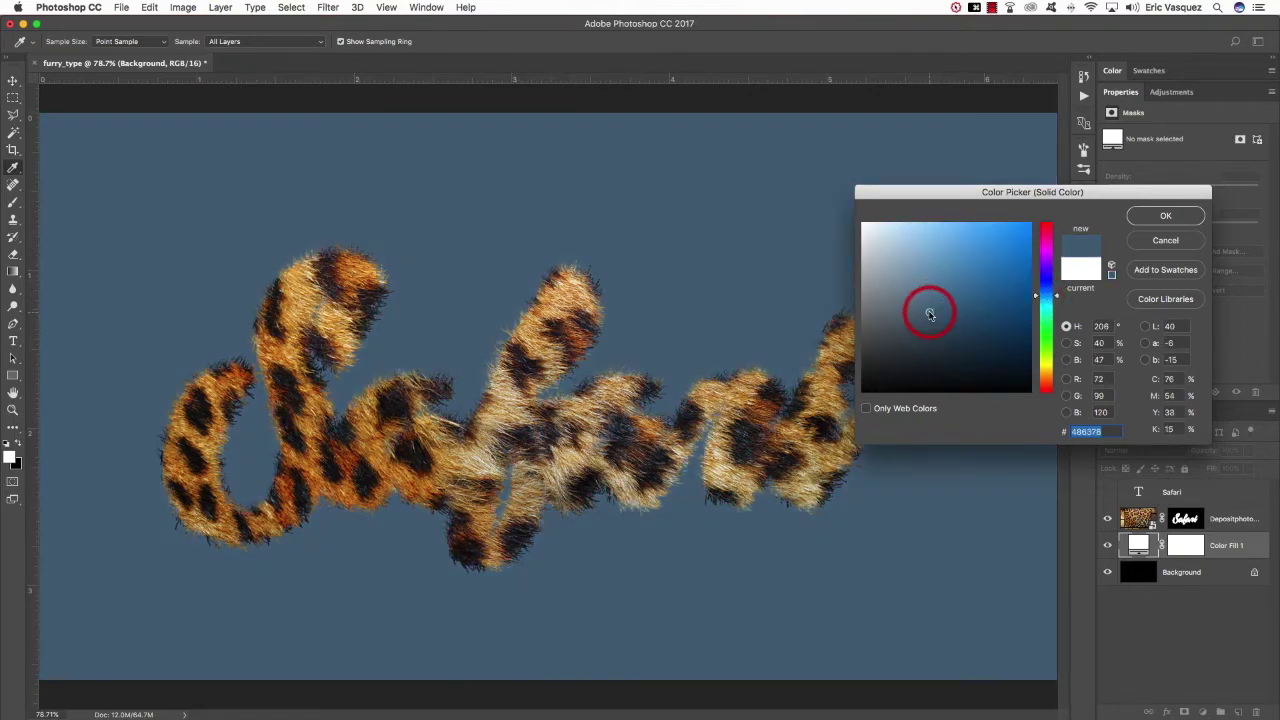
mouse_move(1043, 296)
mouse_down()
mouse_move(1048, 340)
mouse_move(1047, 327)
mouse_up()
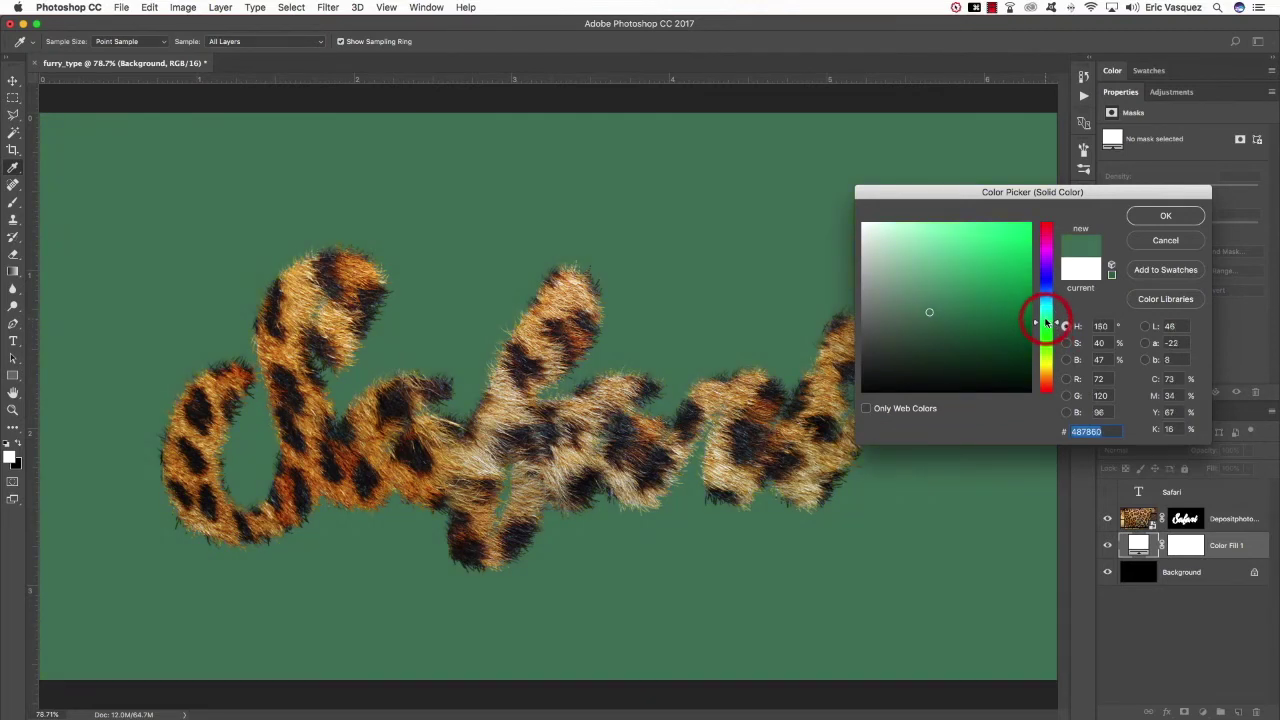
drag(1063, 443, 1075, 440)
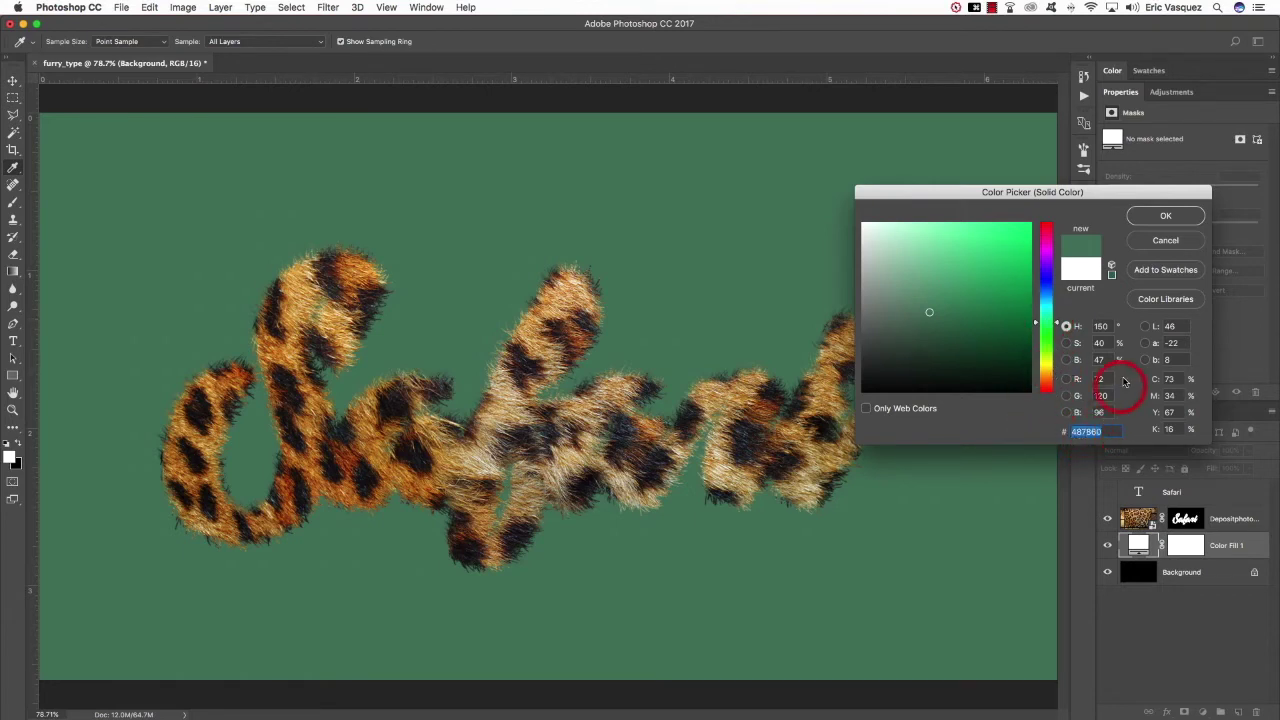
click(1158, 217)
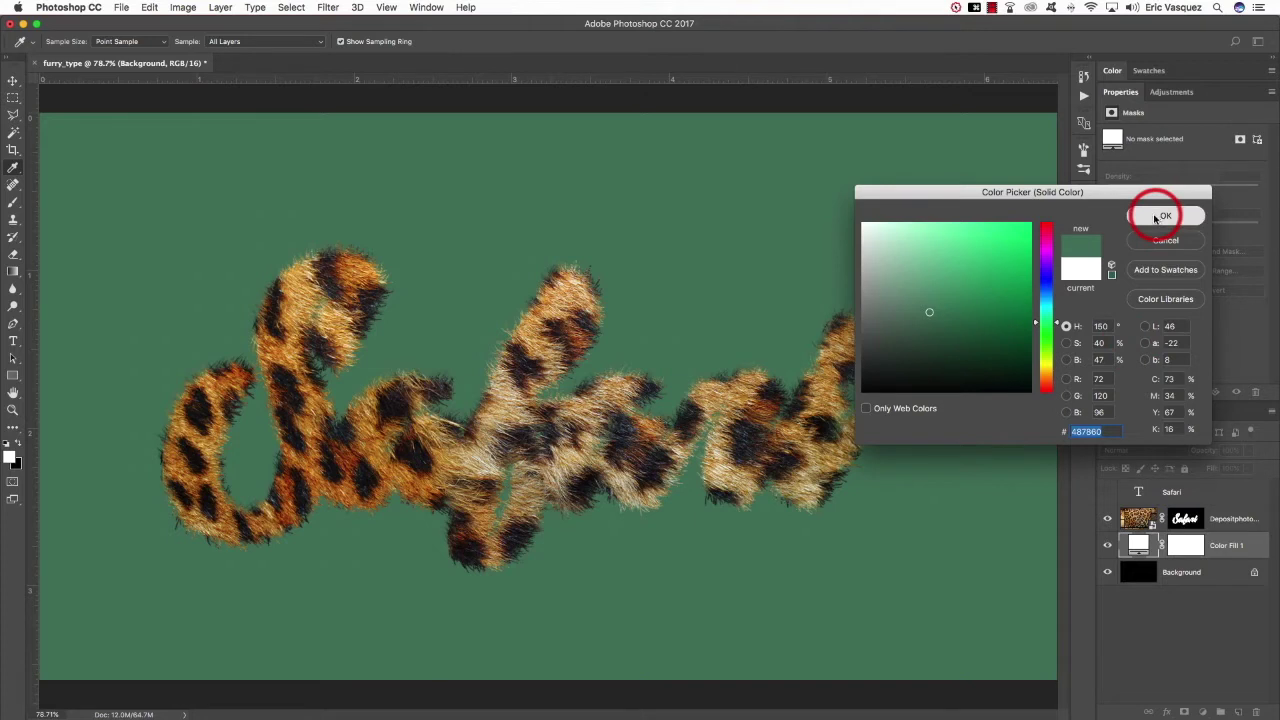
click(1137, 551)
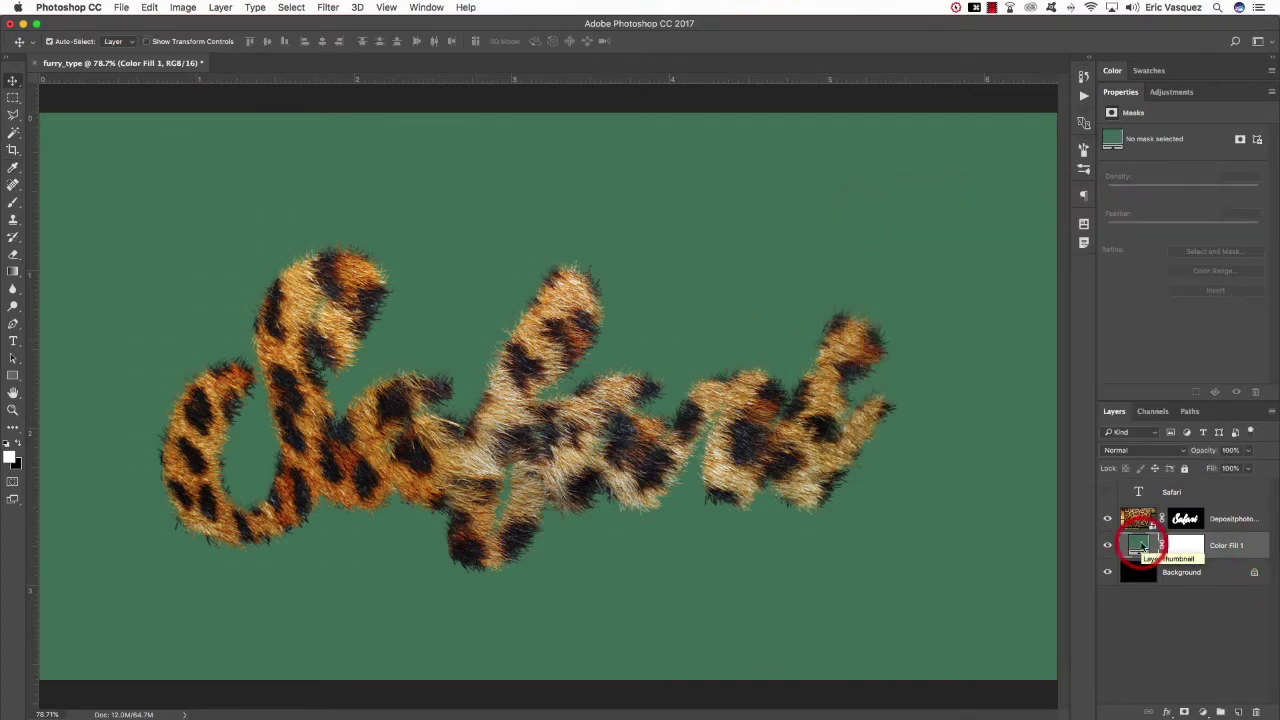
double_click(1141, 546)
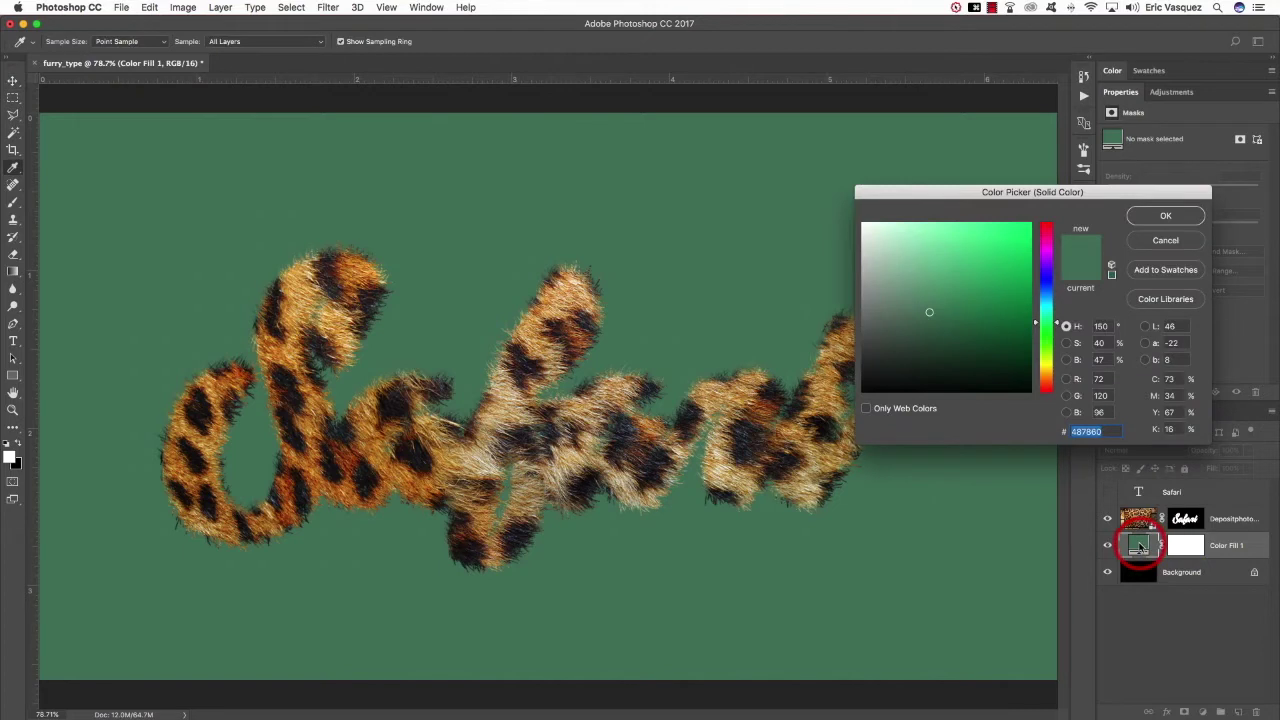
click(1186, 226)
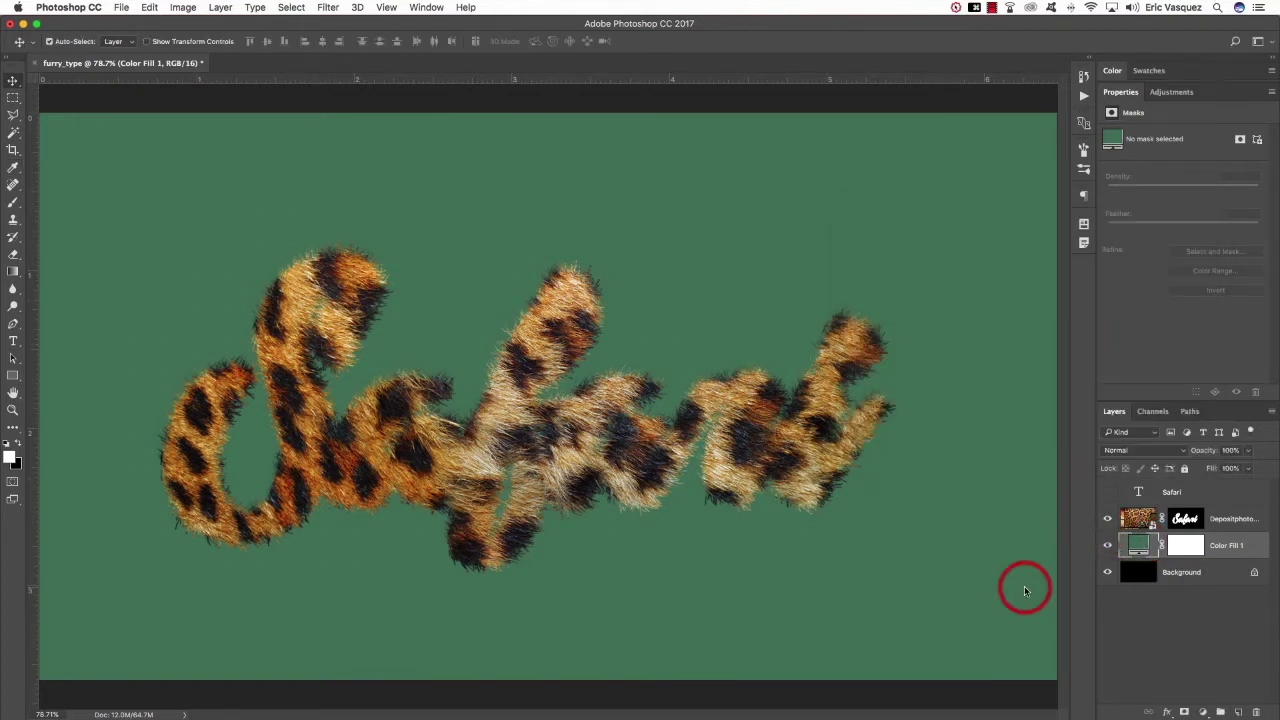
- Create a new layer above the color fill and draw a white-to-transparent radial gradient from the canvas center outward past the S's upper curl
click(1239, 712)
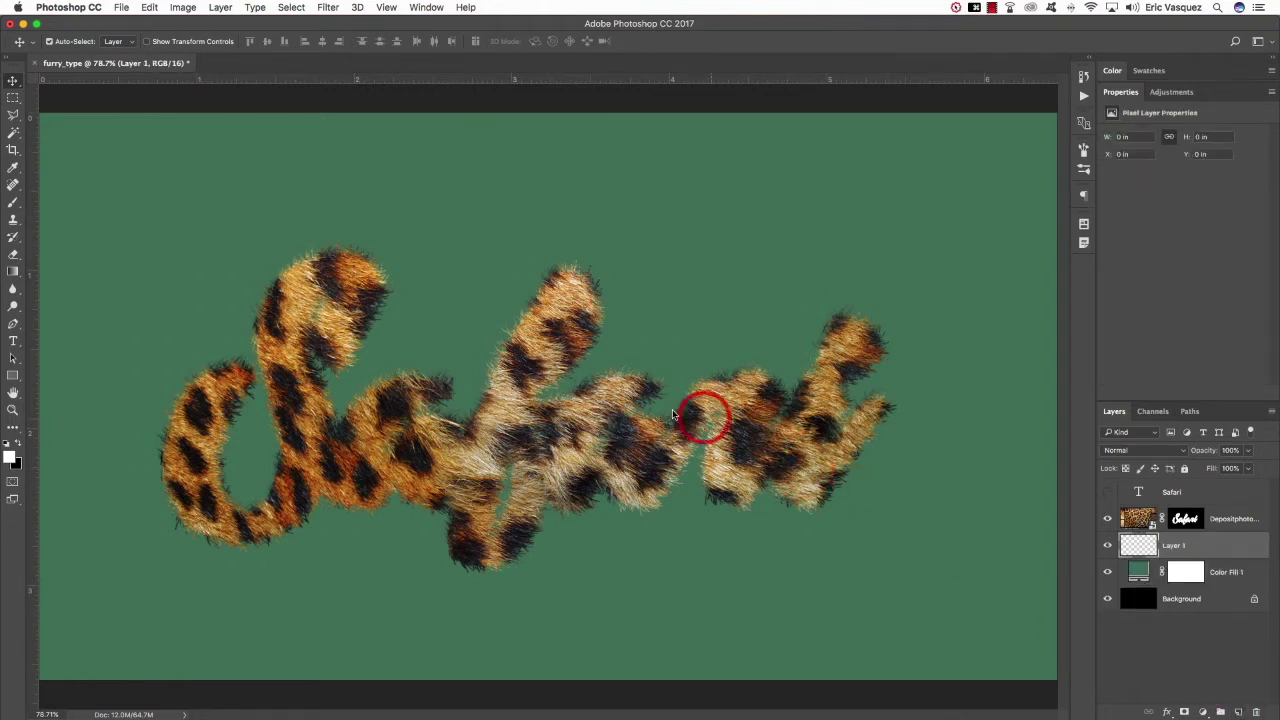
key(g)
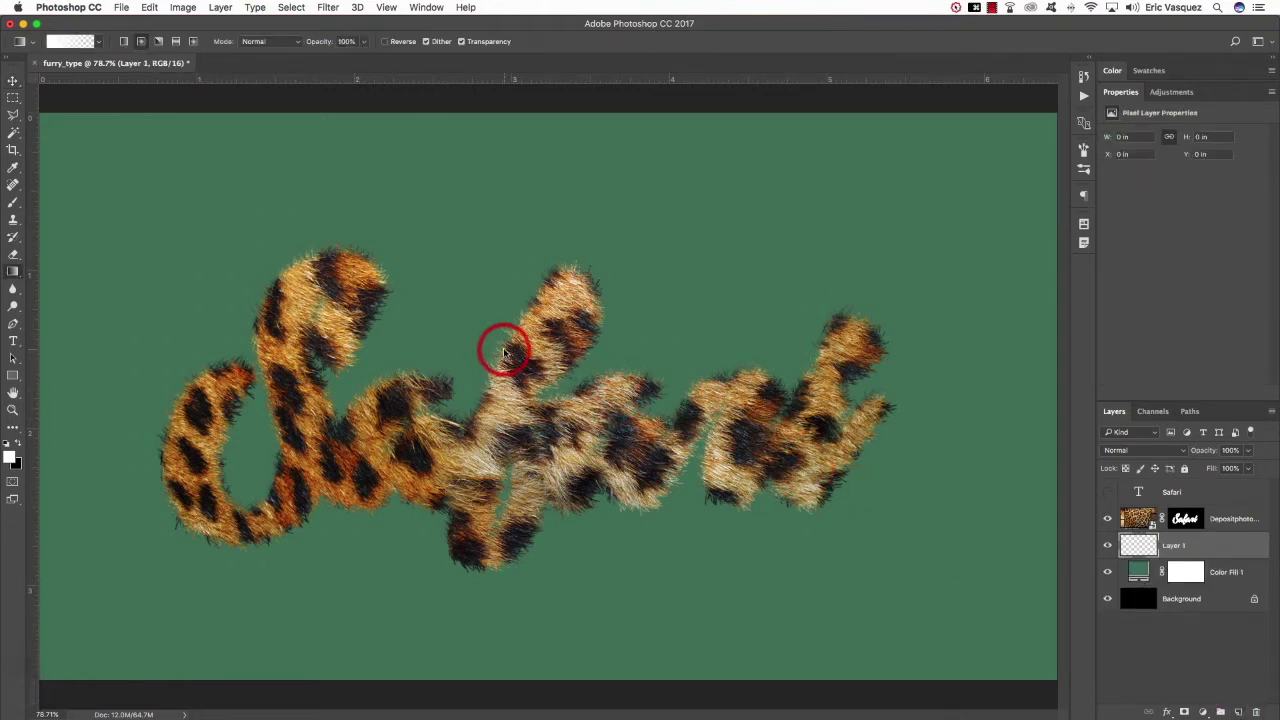
click(143, 42)
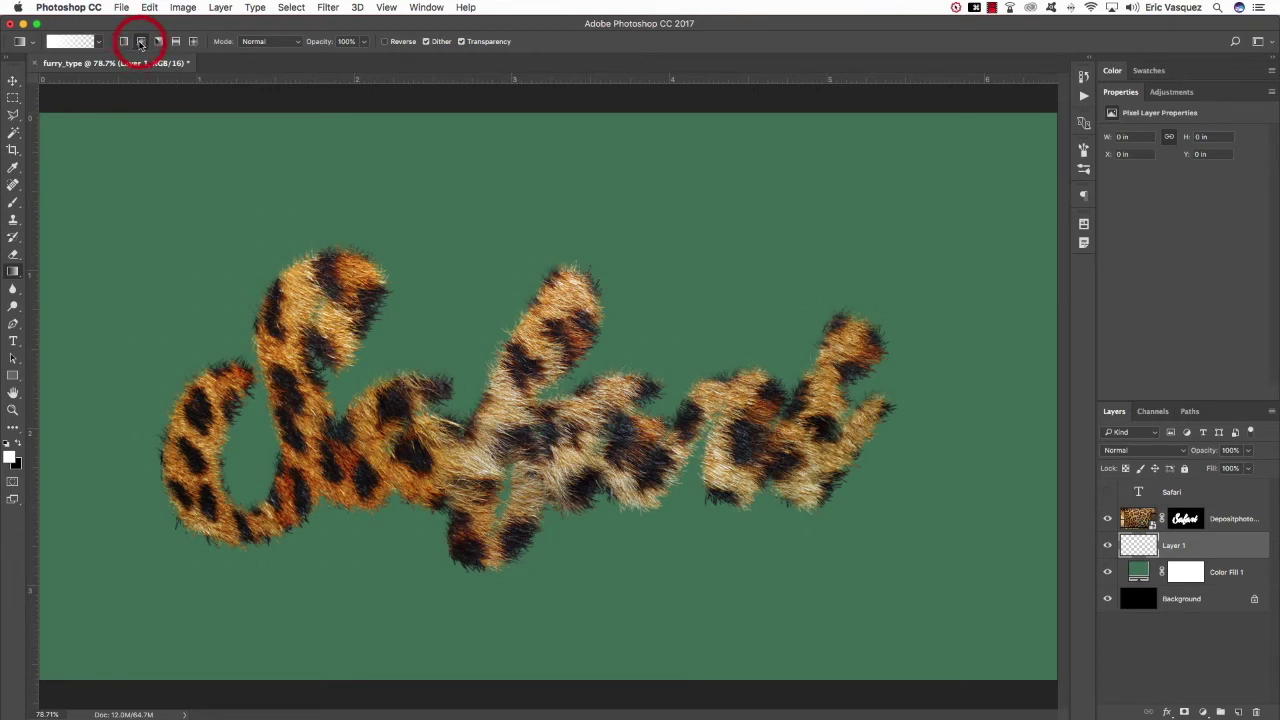
click(72, 41)
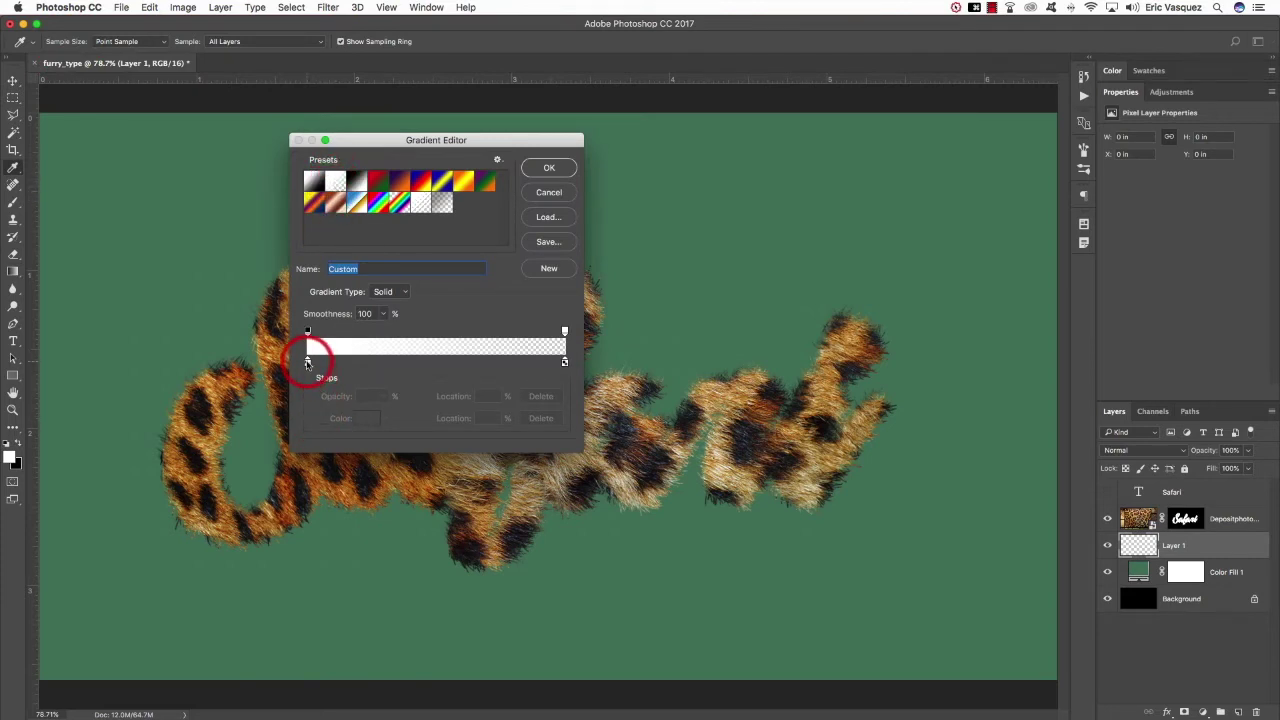
click(549, 167)
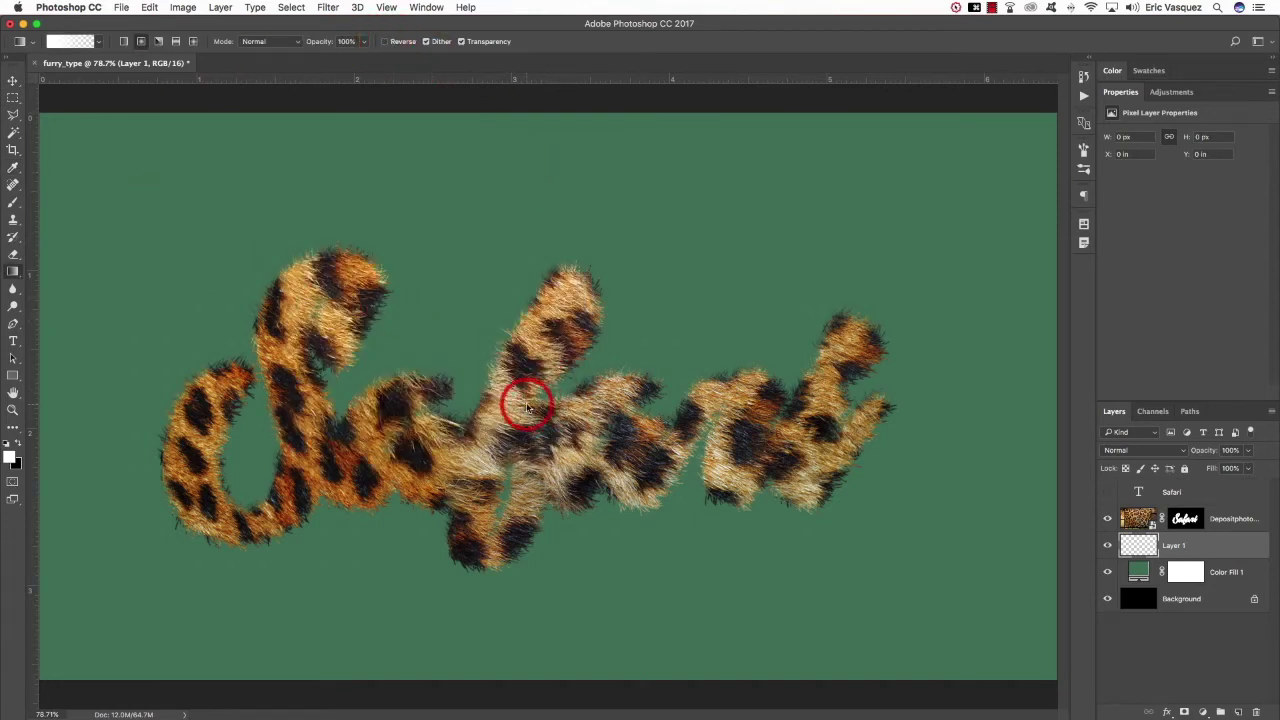
drag(531, 407, 280, 223)
- Scale the white radial gradient proportionally from its center to about 122% so it extends beyond the canvas's upper and lower edges
key(v)
key(super+minus)
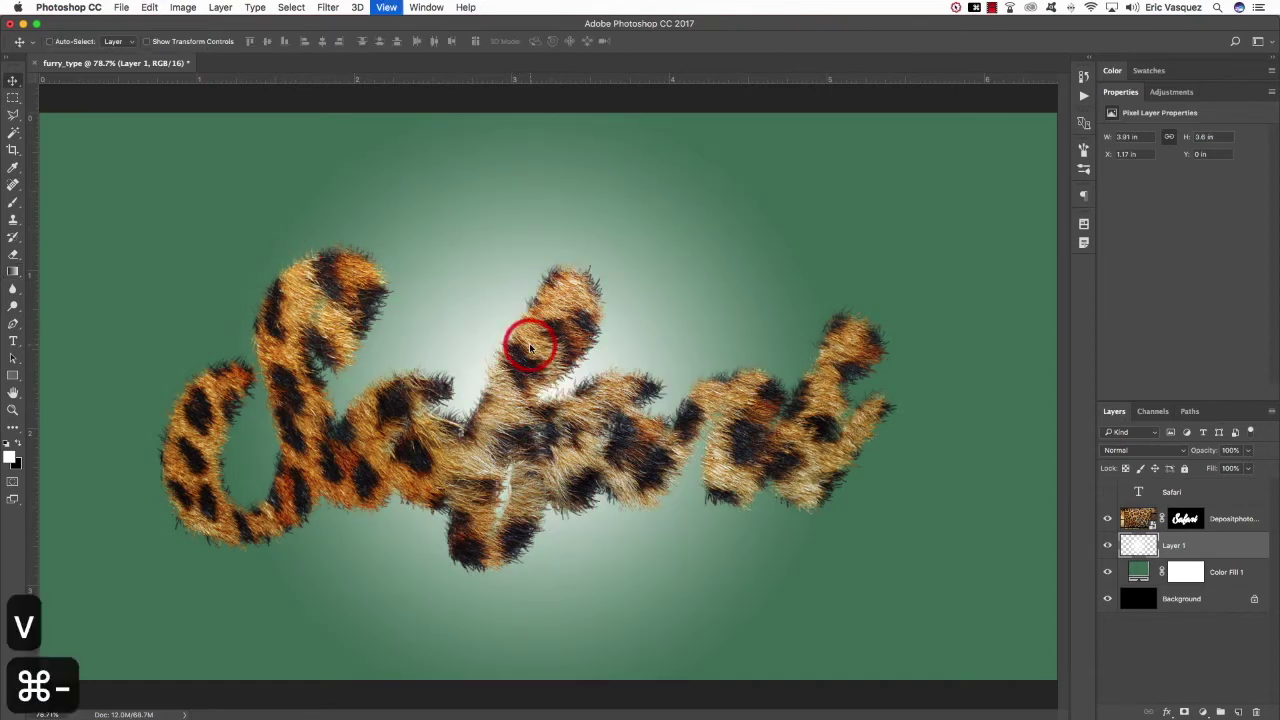
key(v)
key(super+t)
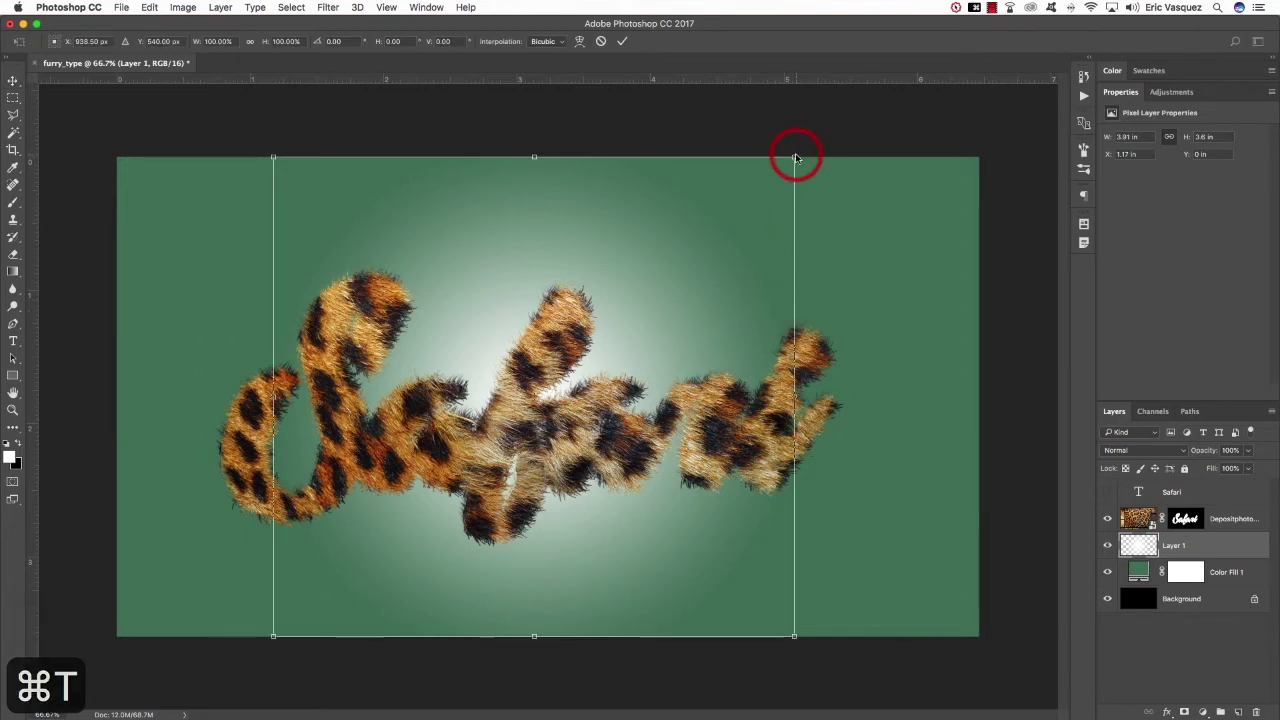
drag(794, 152, 871, 121)
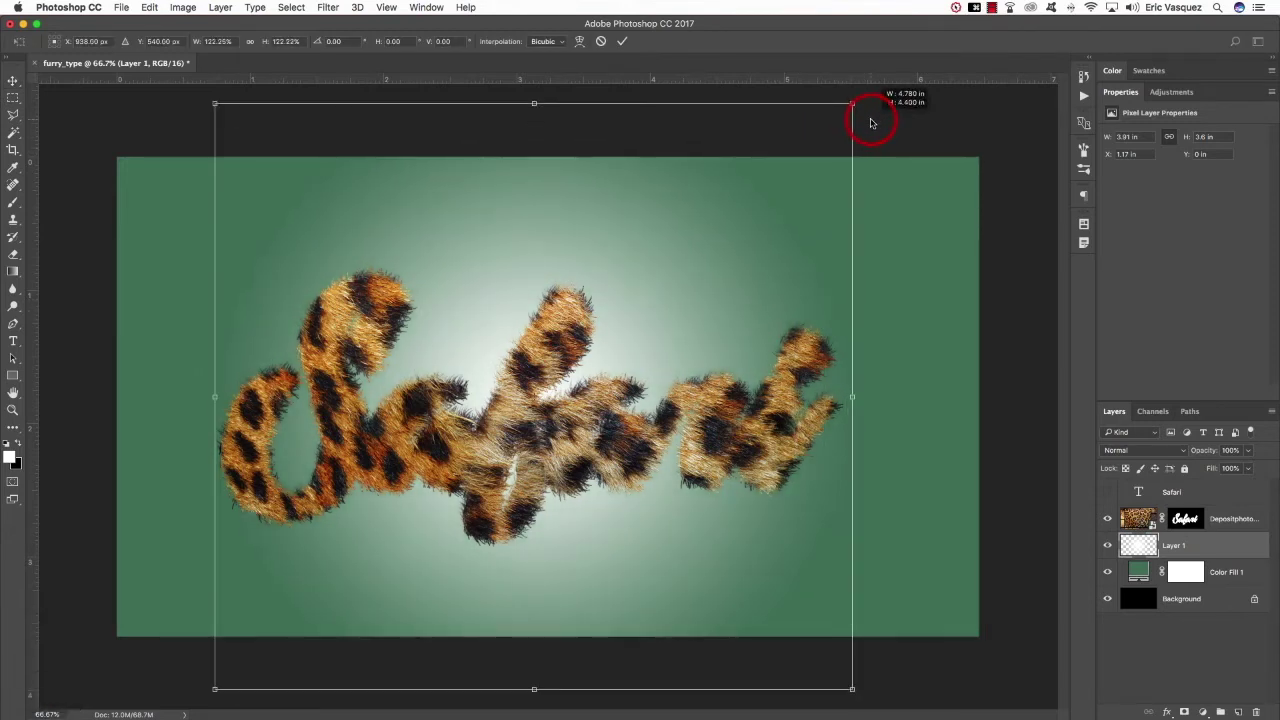
key(Return)
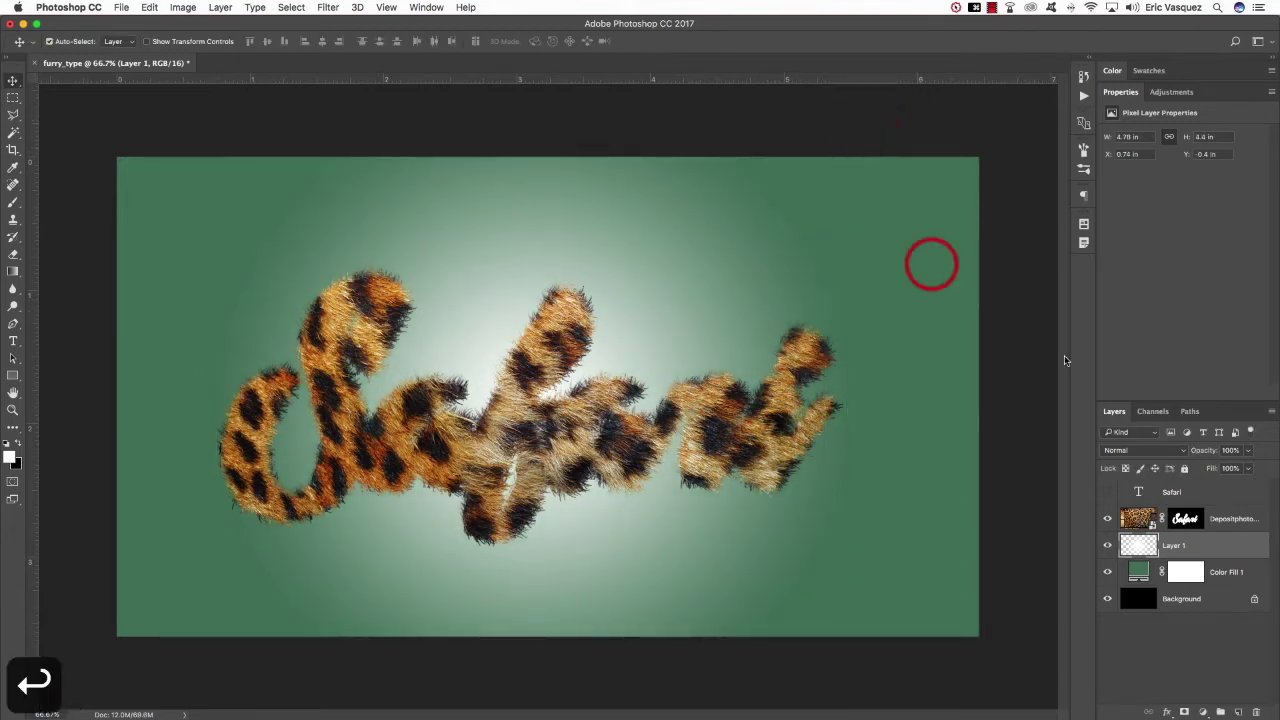
- Set the white gradient layer's blend mode to Overlay and its opacity to 70%
click(1143, 450)
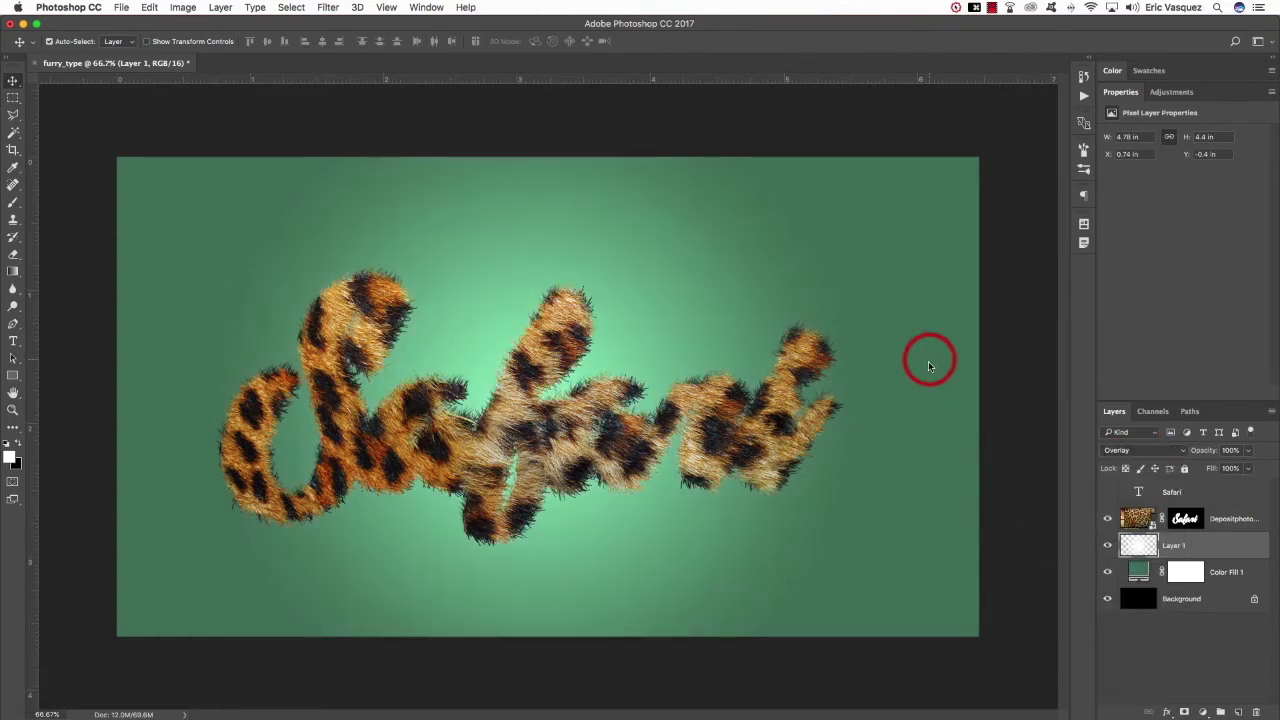
key(v)
key(7)
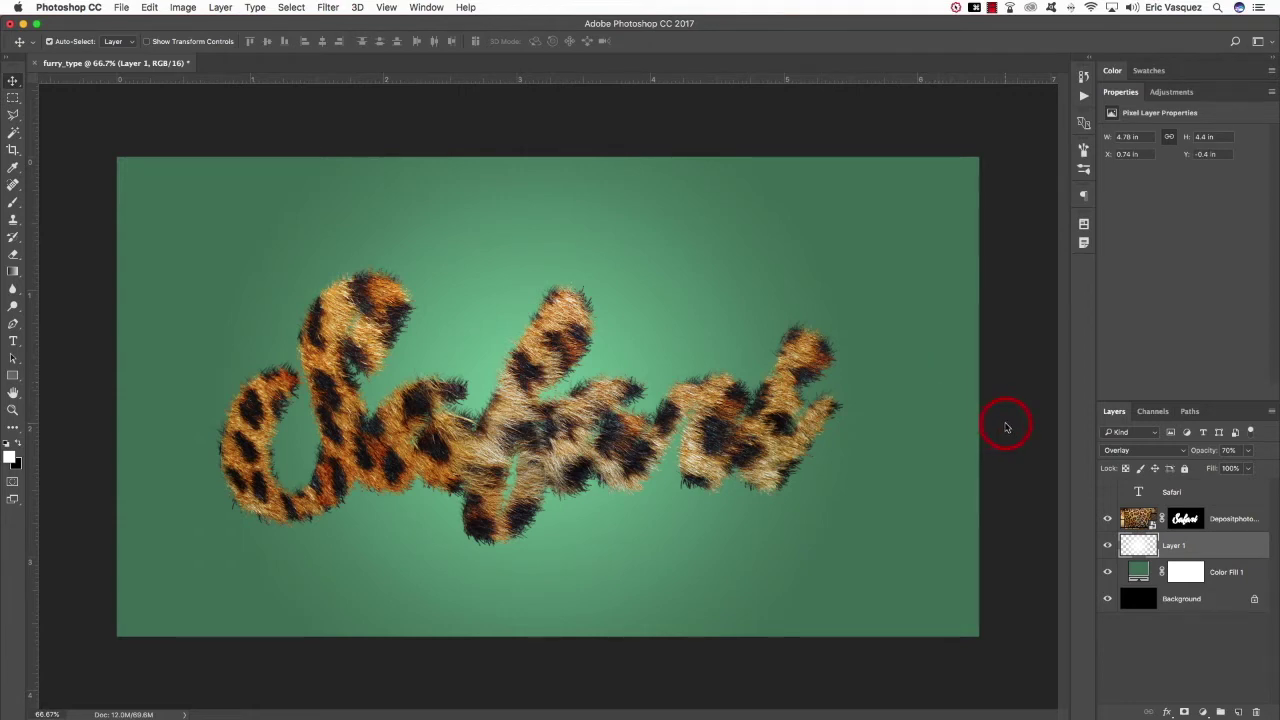
- On another new layer, draw a reversed green-to-transparent radial gradient from the canvas center to beyond its lower-right corner
click(1240, 712)
key(g)
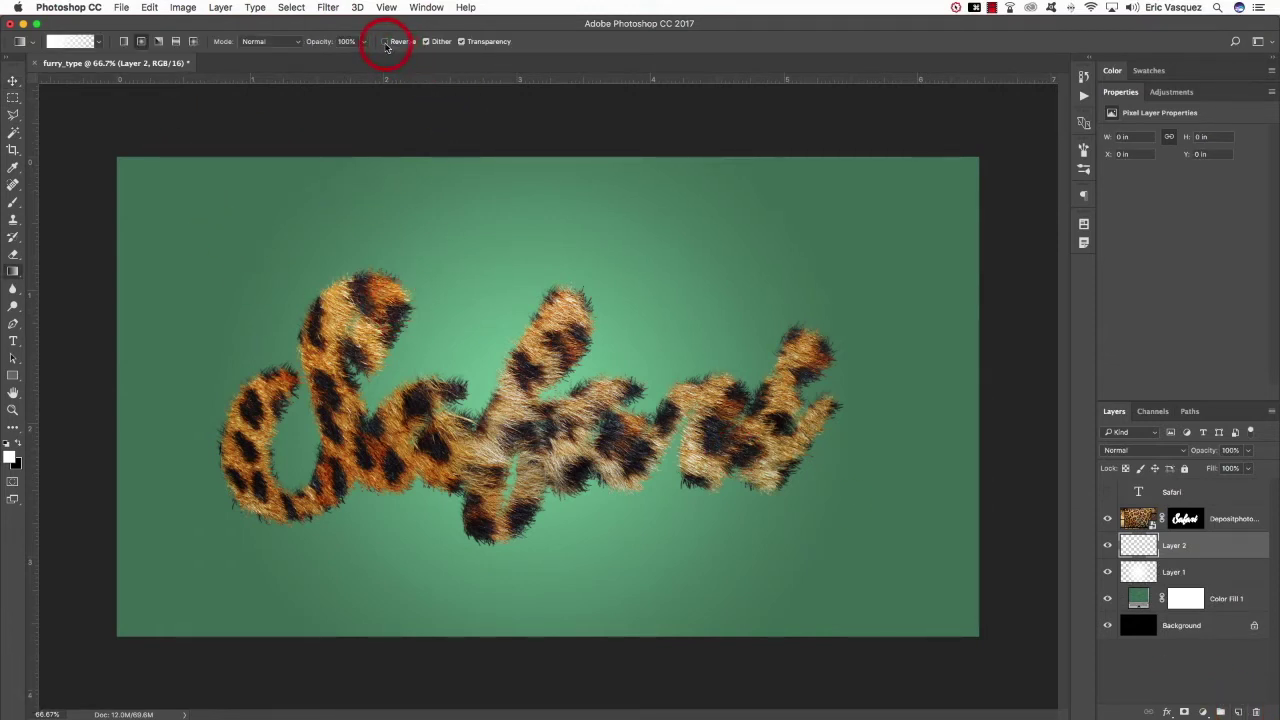
click(142, 41)
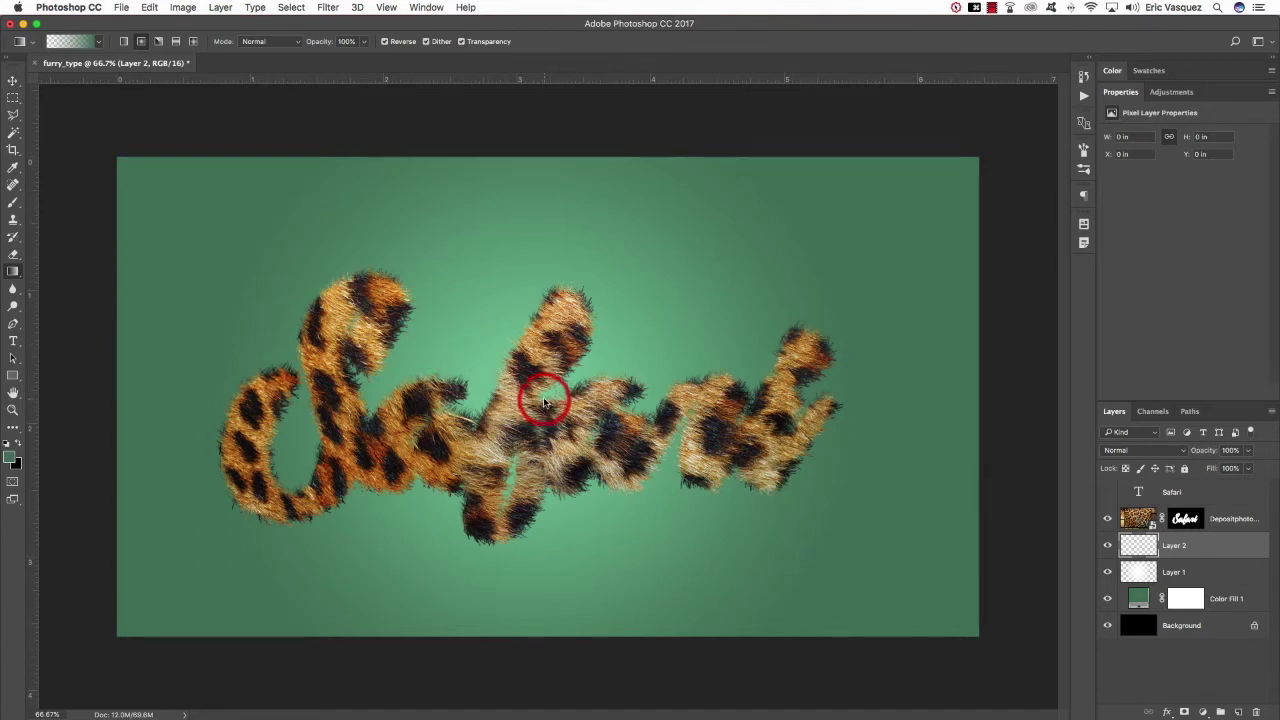
drag(544, 402, 1050, 681)
key(v)
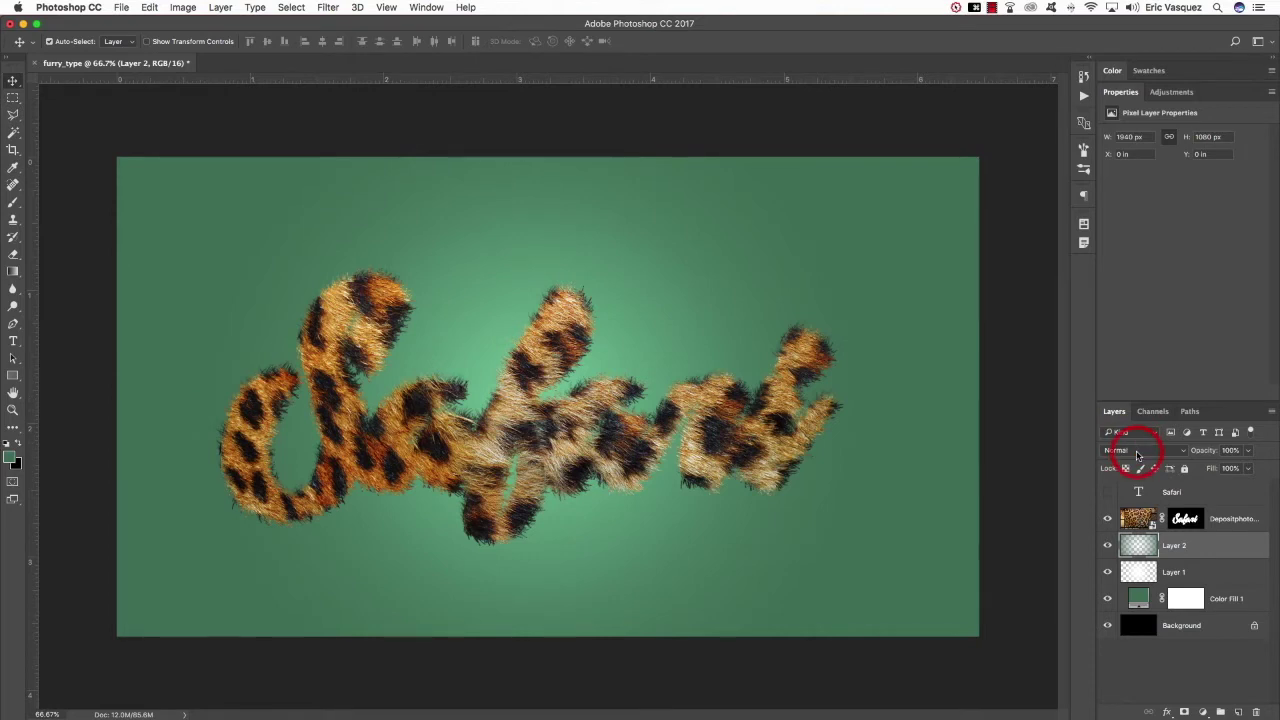
- Set the green gradient layer's blend mode to Multiply and its opacity to 30%
click(1137, 455)
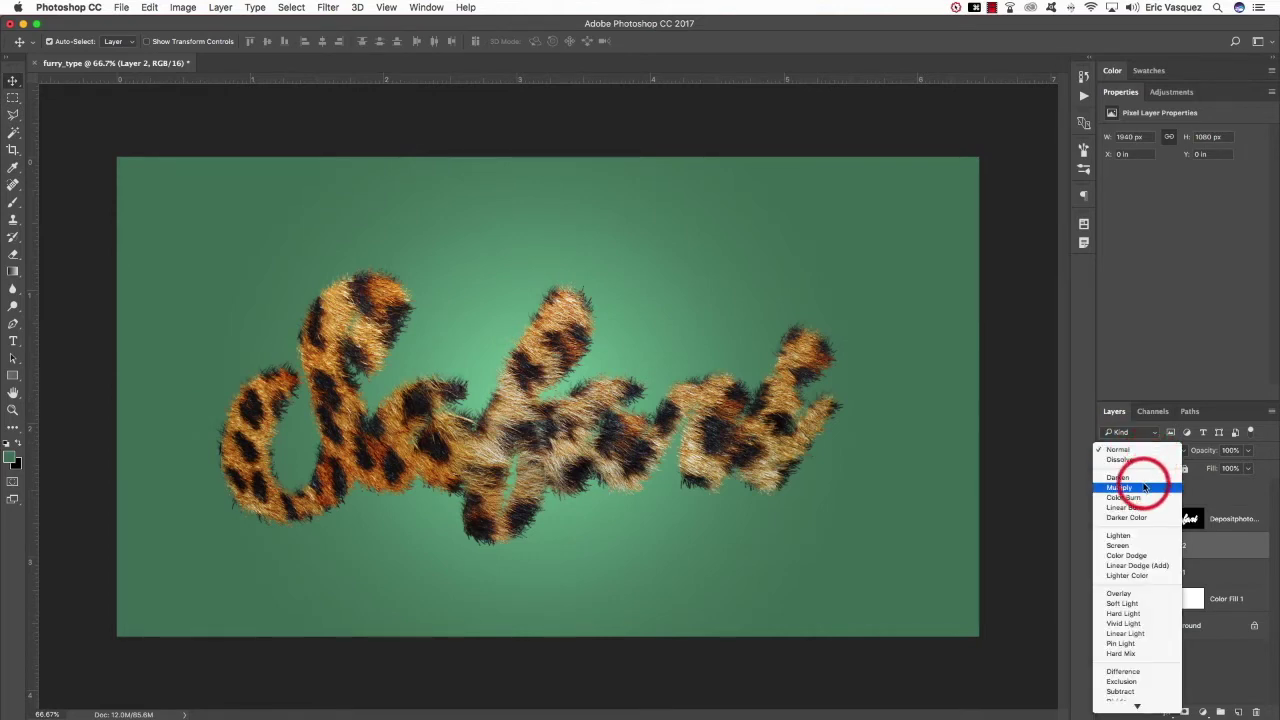
click(1145, 487)
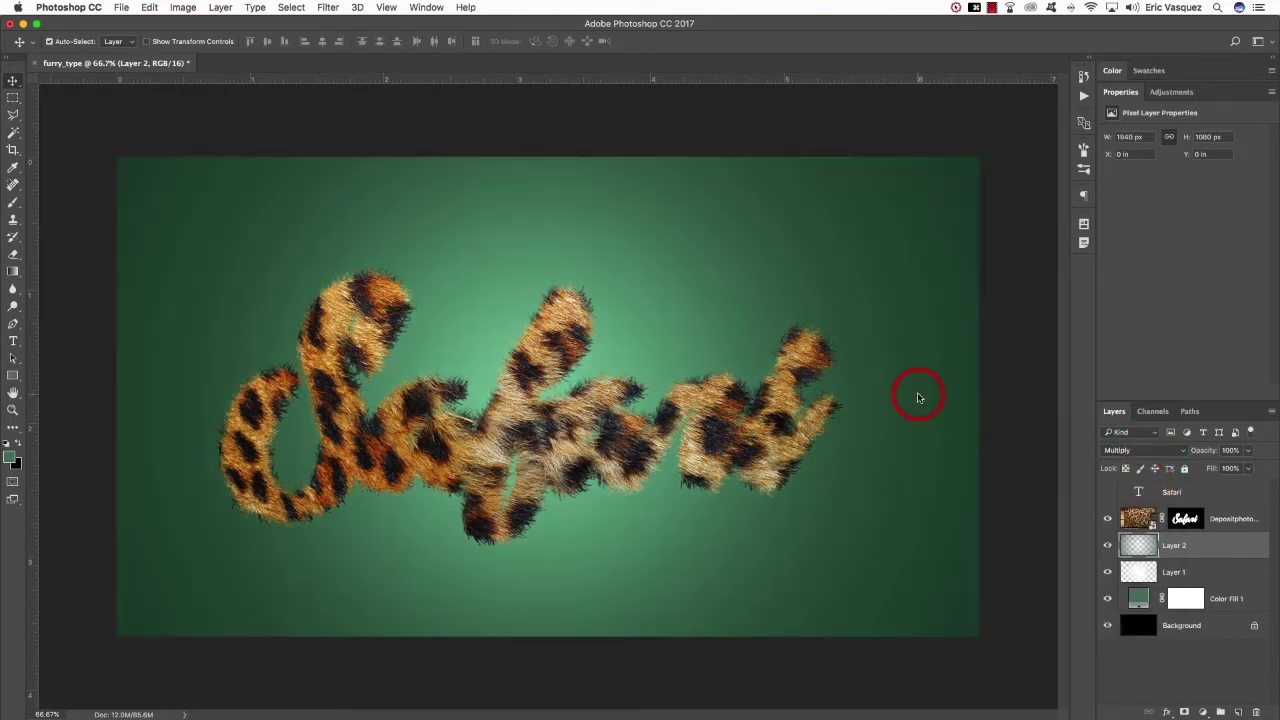
key(v)
key(super+minus)
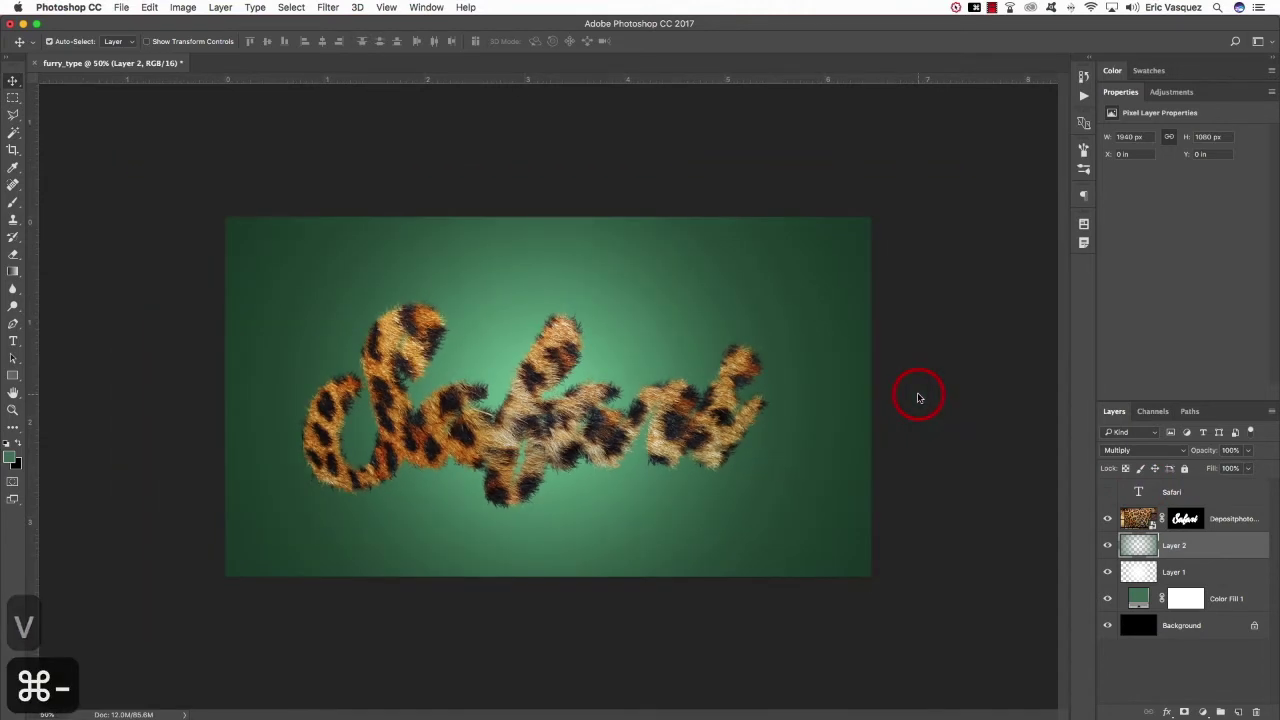
key(v)
key(5)
key(4)
key(5)
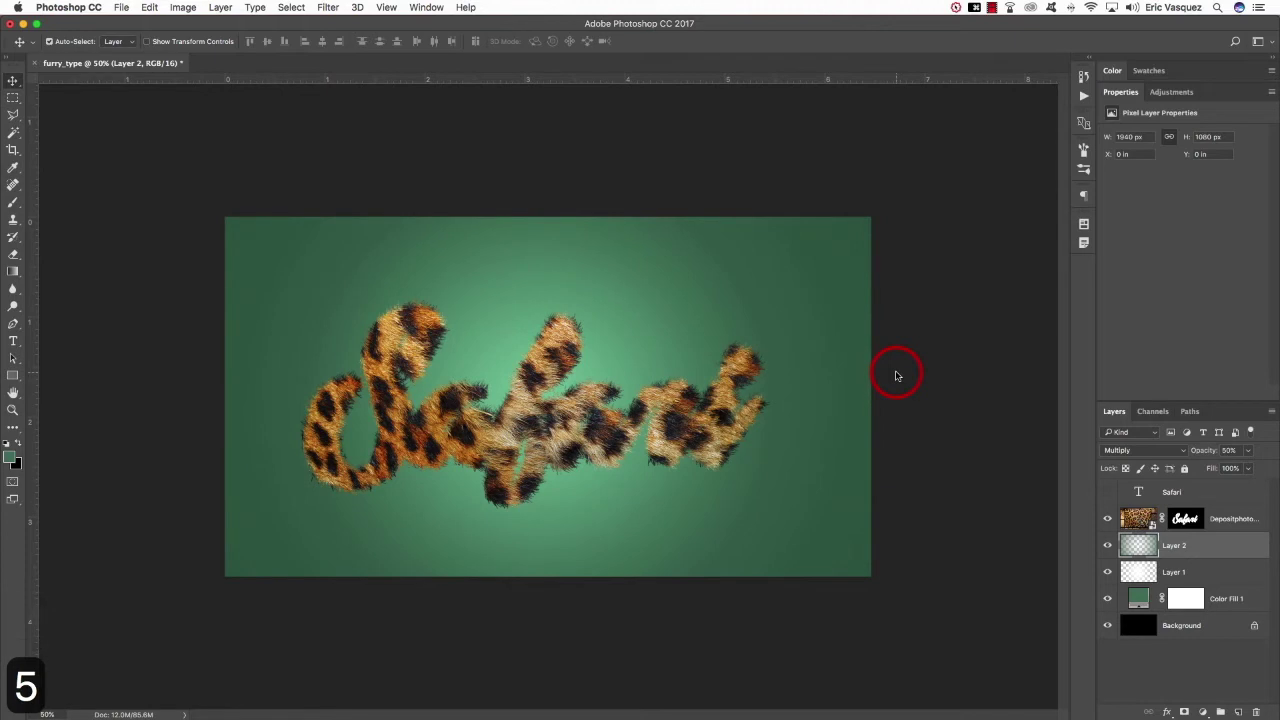
key(3)
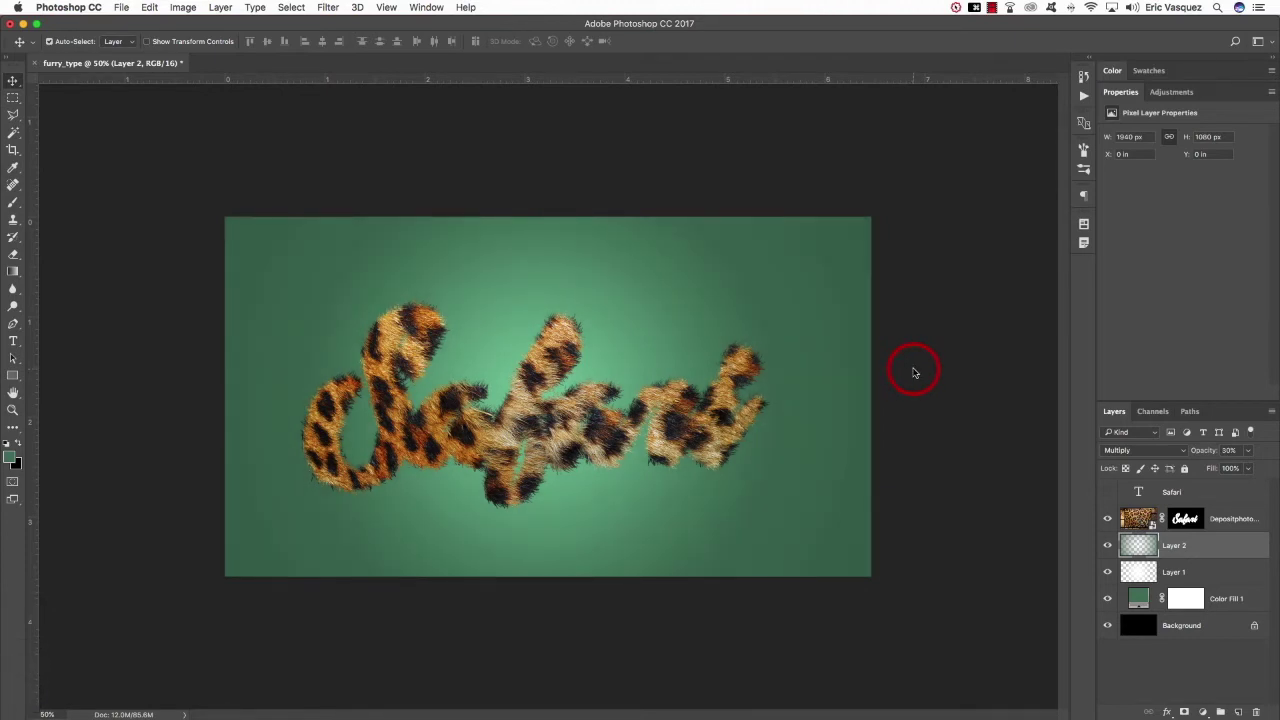
- Add a Hue/Saturation adjustment layer above the green gradient layer, beneath the fur lettering
key(super+0)
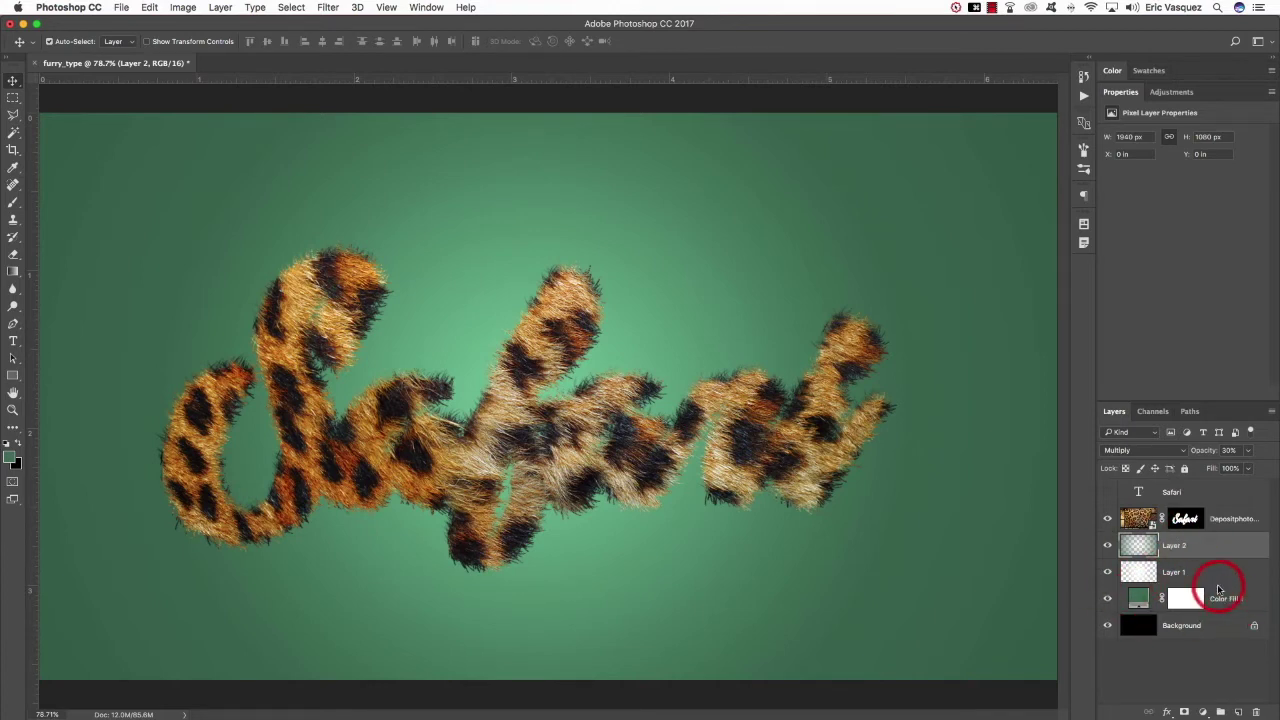
click(1203, 712)
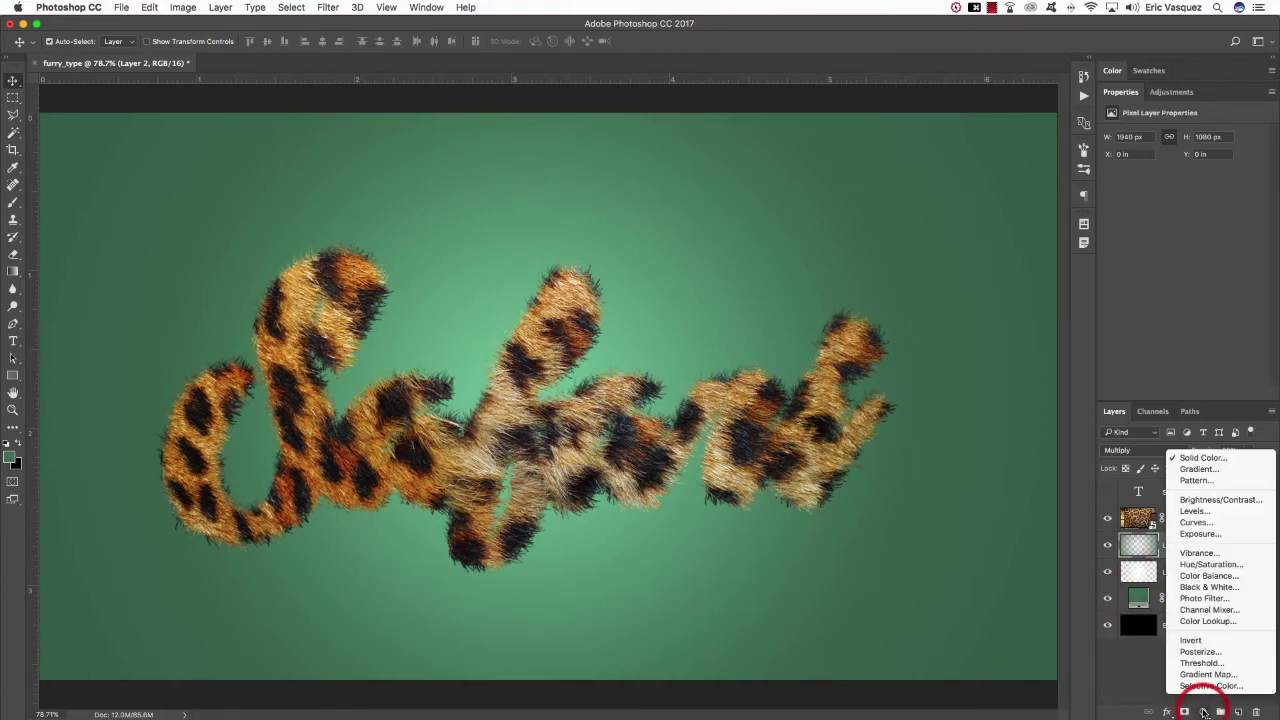
click(1210, 566)
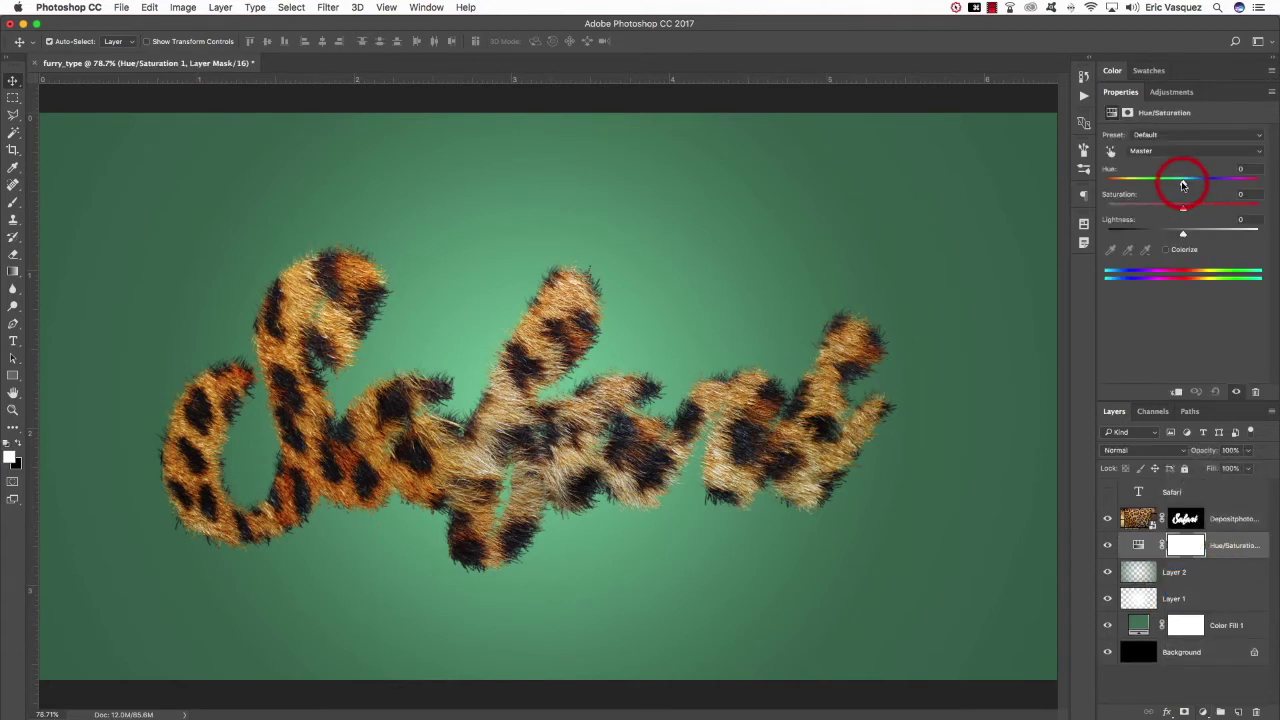
- Set the Hue/Saturation adjustment layer's hue to -119 to turn the green backdrop brown
drag(1162, 184, 1125, 184)
click(953, 246)
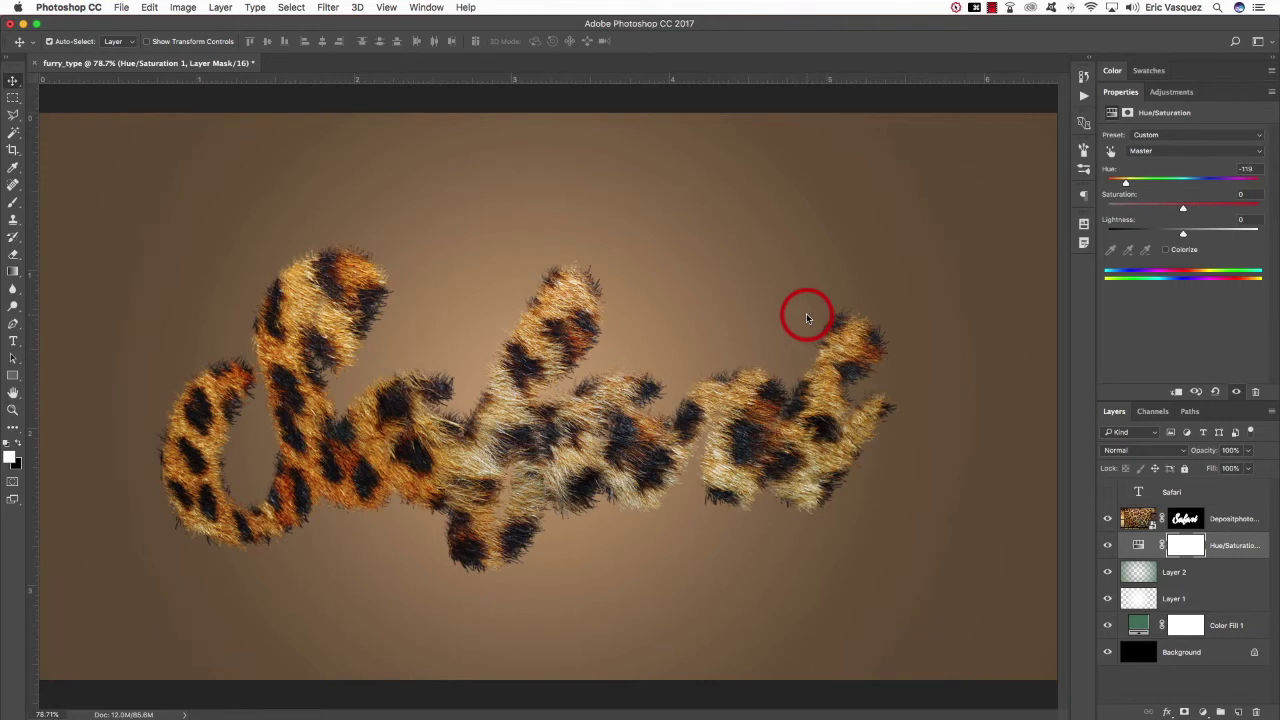
- Unlock the black Background layer by converting it to a regular layer with the default name, and delete it
key(super+minus)
double_click(1215, 656)
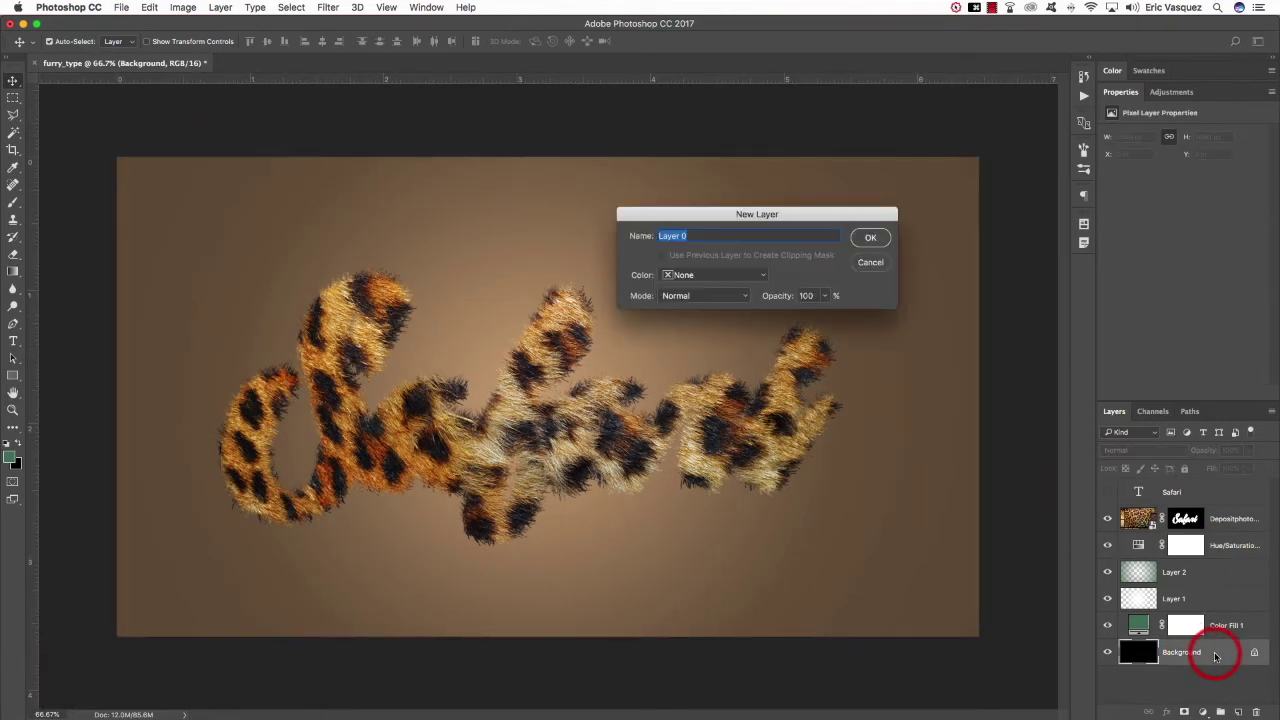
key(Return)
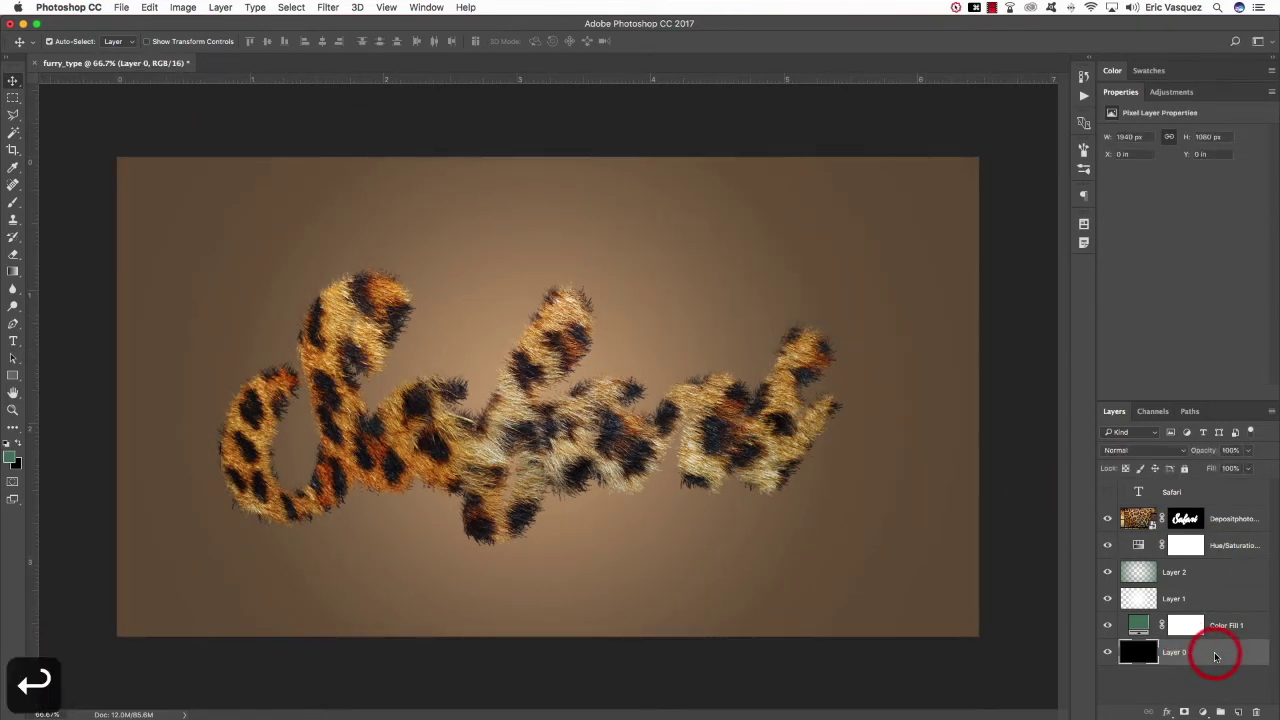
key(BackSpace)
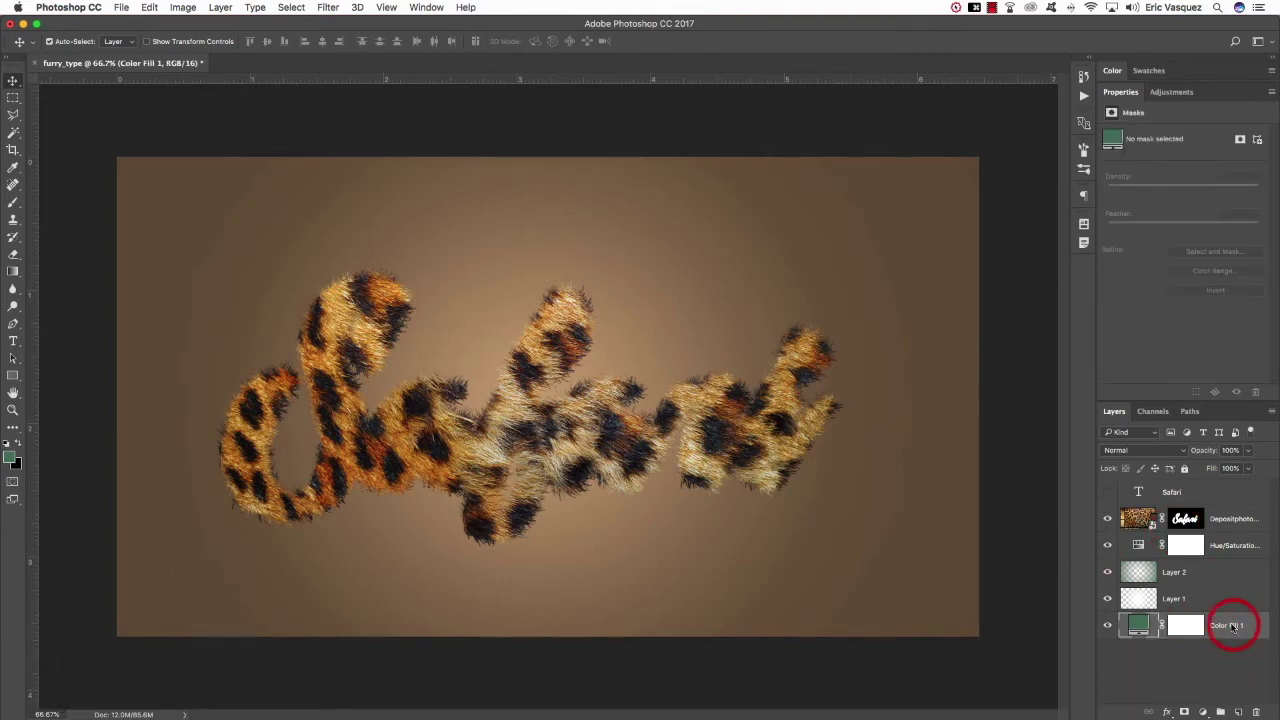
- Group the layers from the green color fill up to the Hue/Saturation adjustment and name the group BACKGROUND
shift+click(1238, 546)
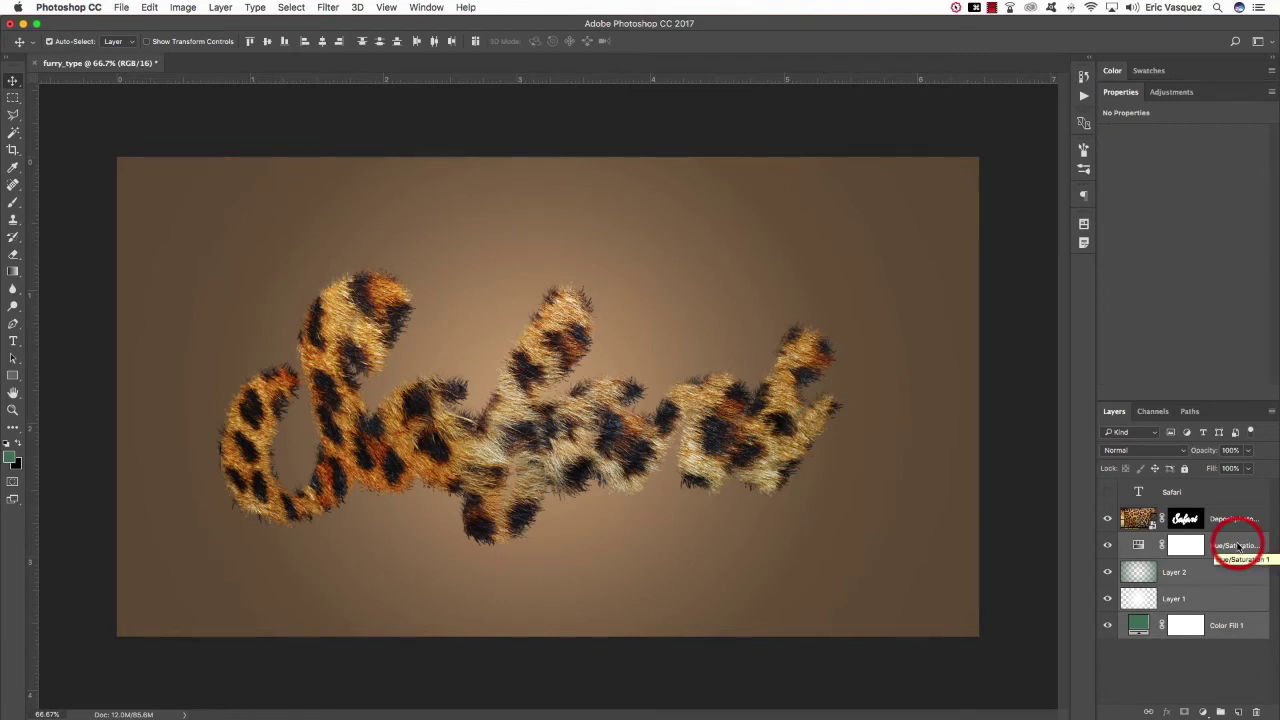
key(super+g)
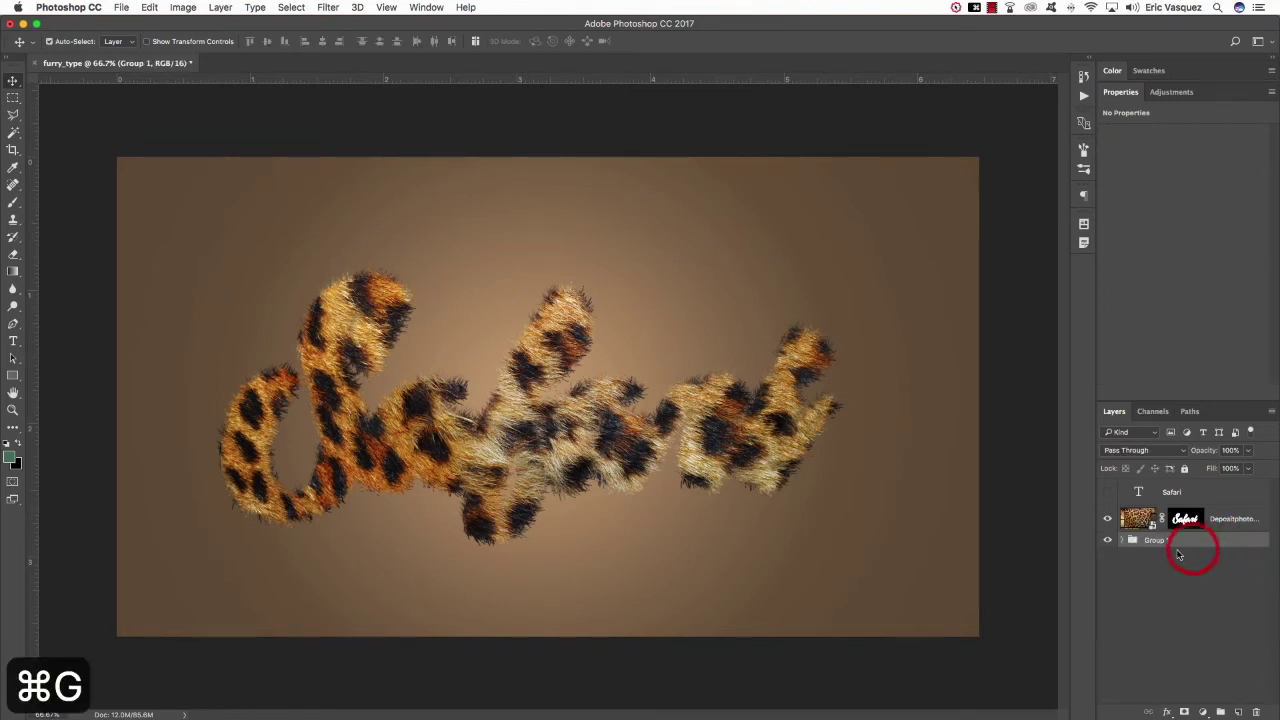
double_click(1155, 540)
text(BACKGROUND)
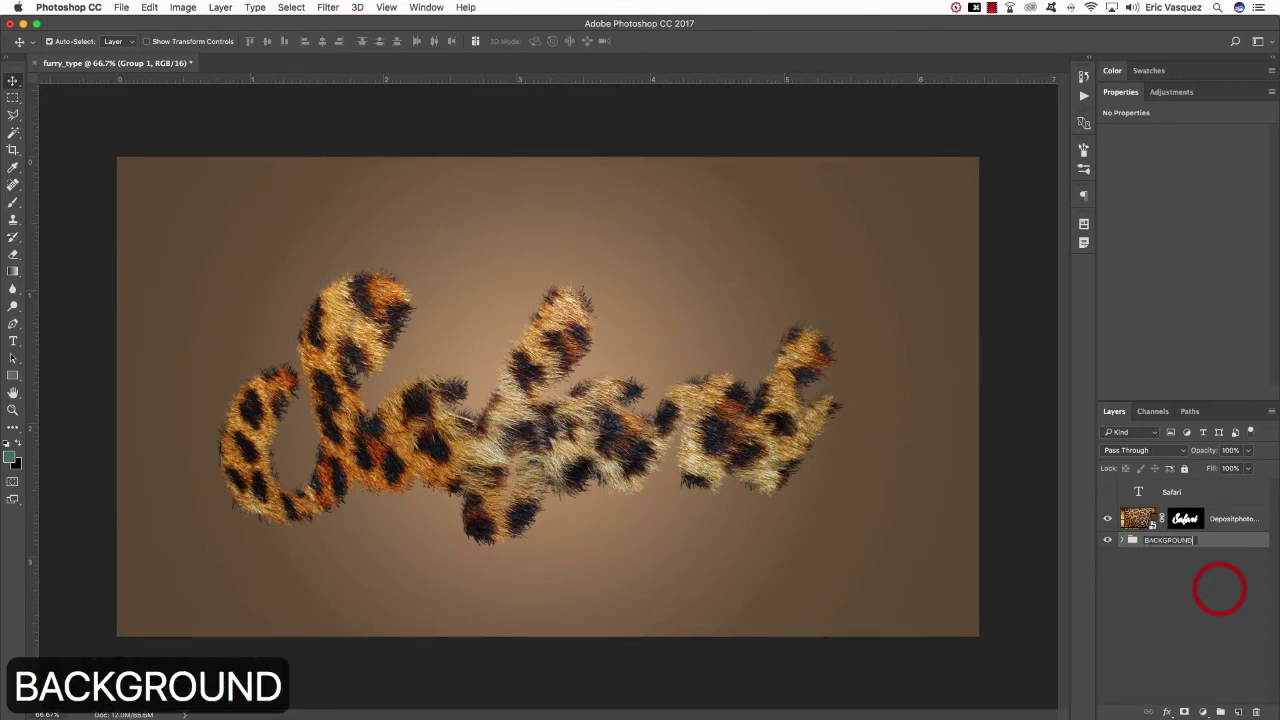
key(Return)
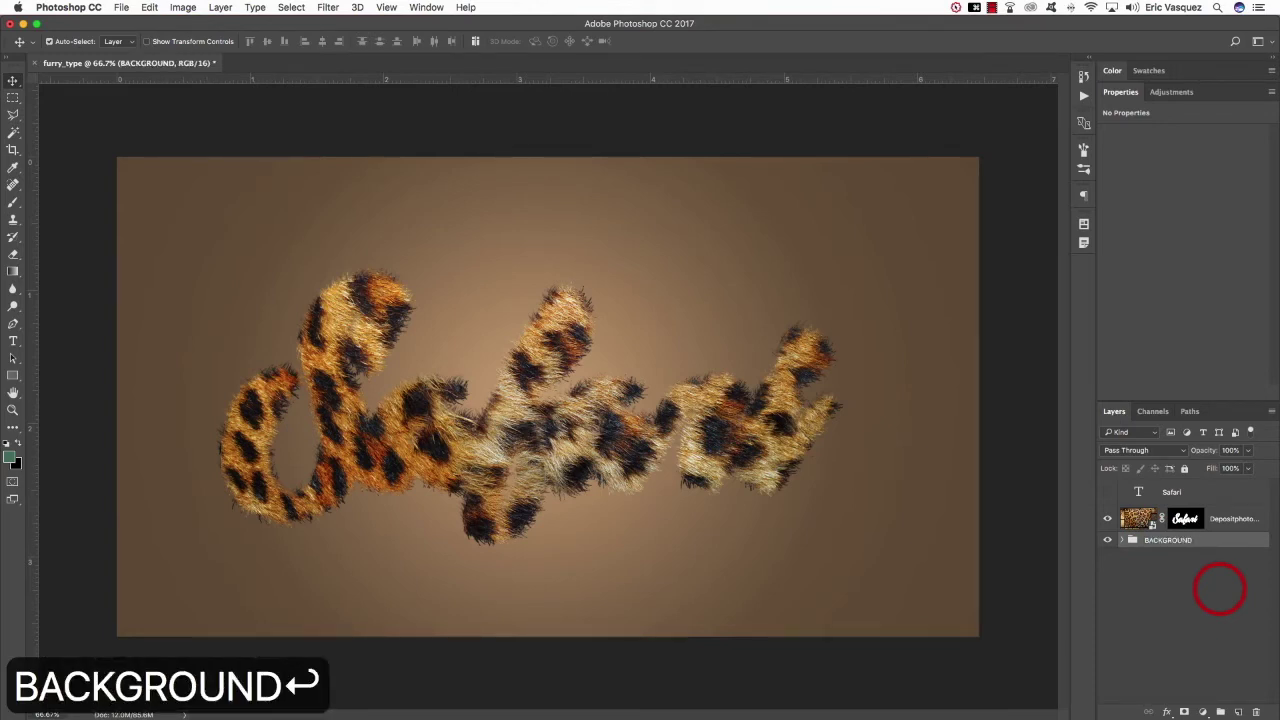
- Group the Safari type layer with the masked leopard photo layer and name the group TEXT
click(1235, 518)
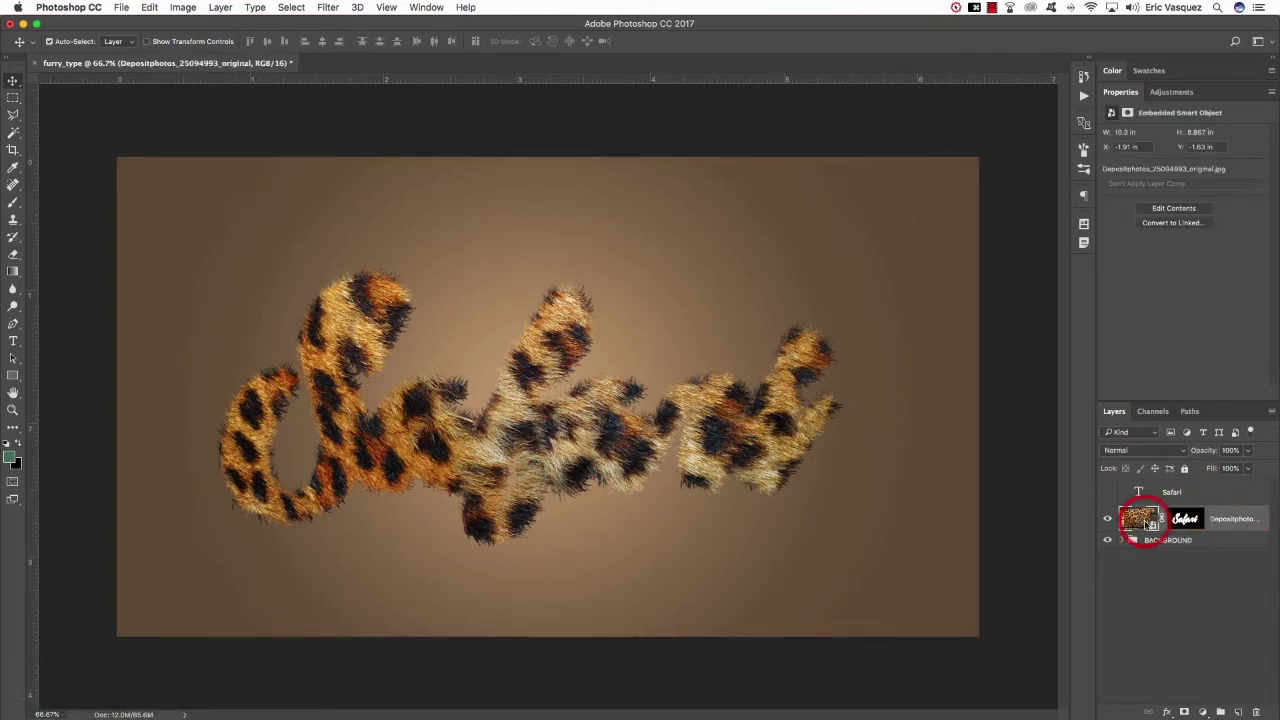
click(1223, 491)
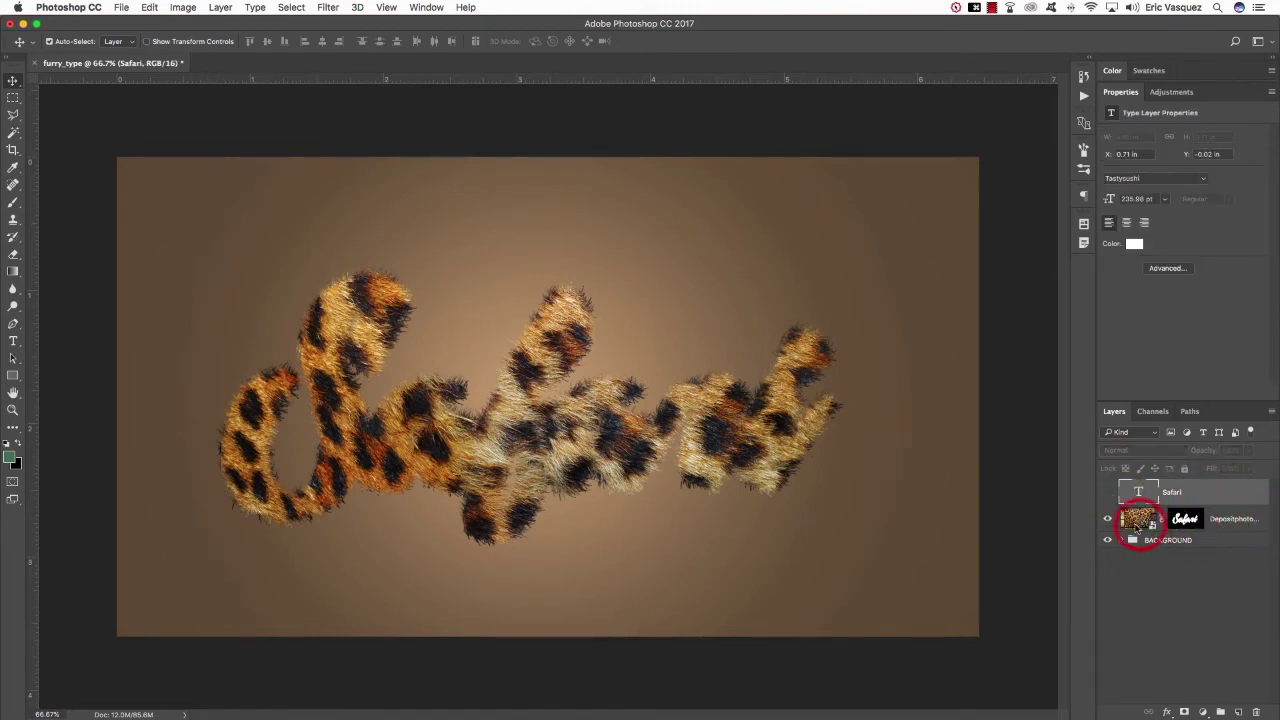
click(1237, 519)
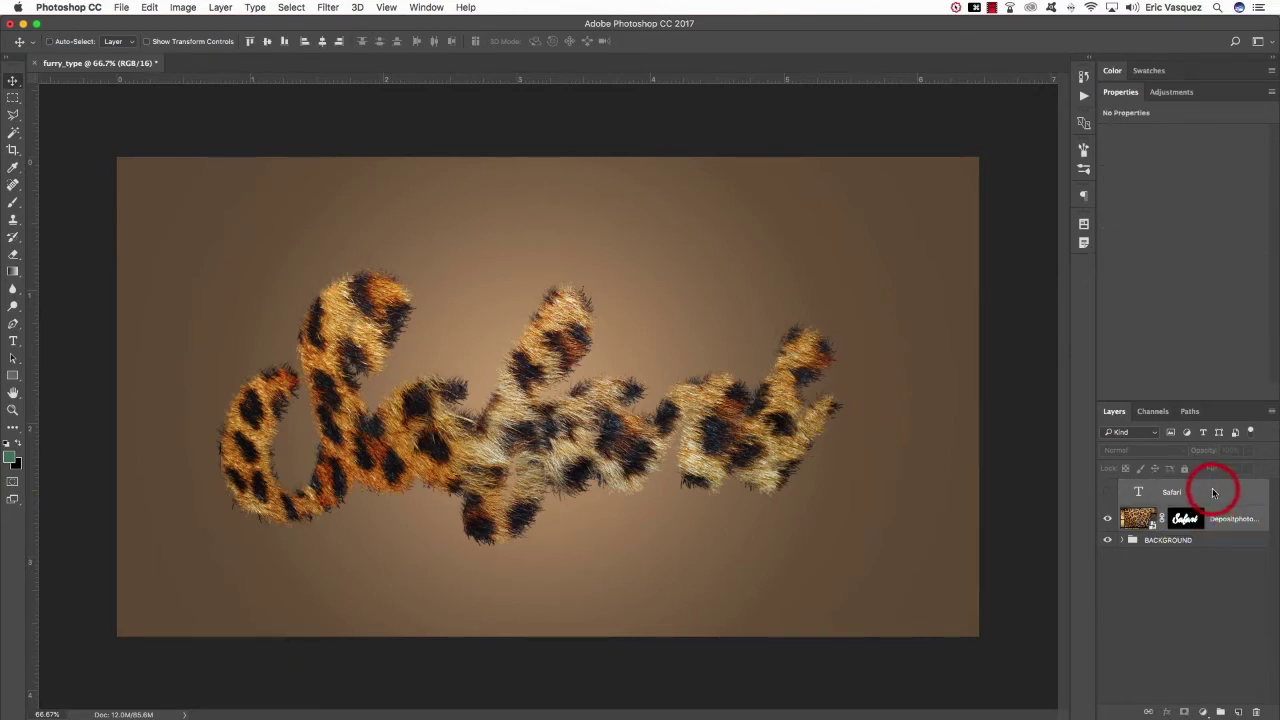
key(super+g)
double_click(1158, 486)
text(TEXT)
key(Return)
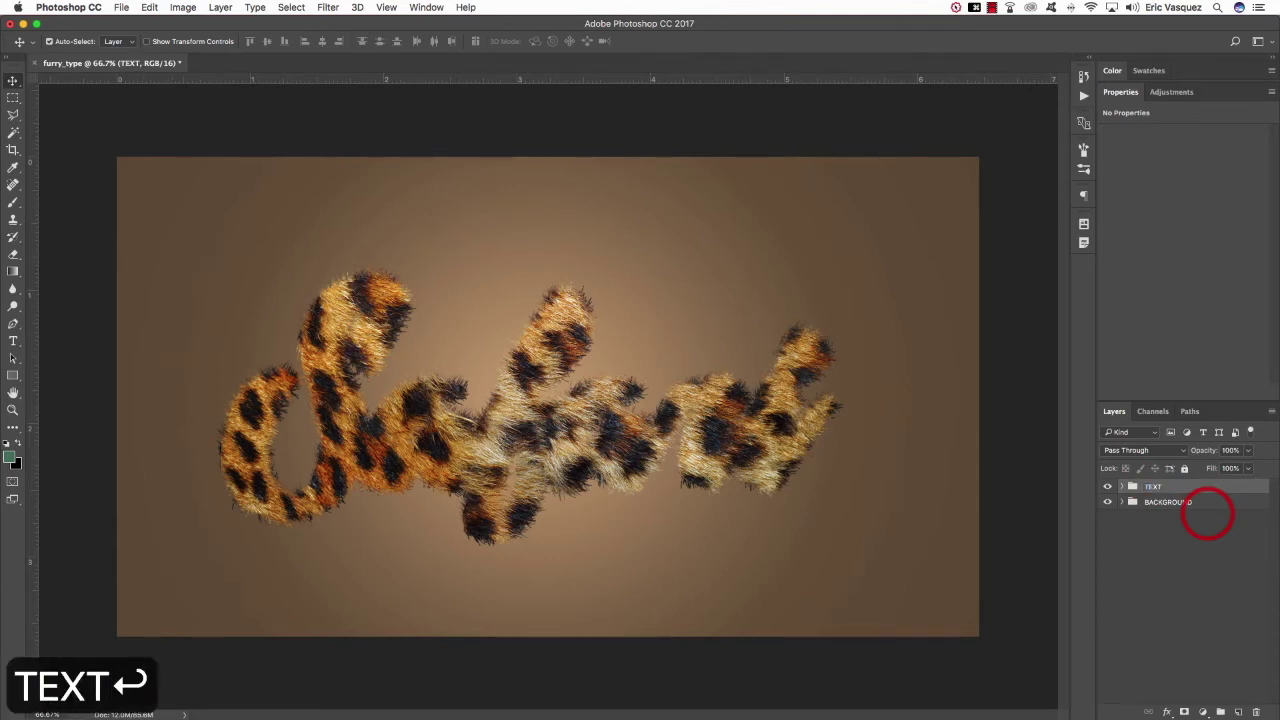
- In the TEXT group, unlink the leopard photo from its layer mask and shift the photo within the lettering
click(1122, 486)
click(1257, 538)
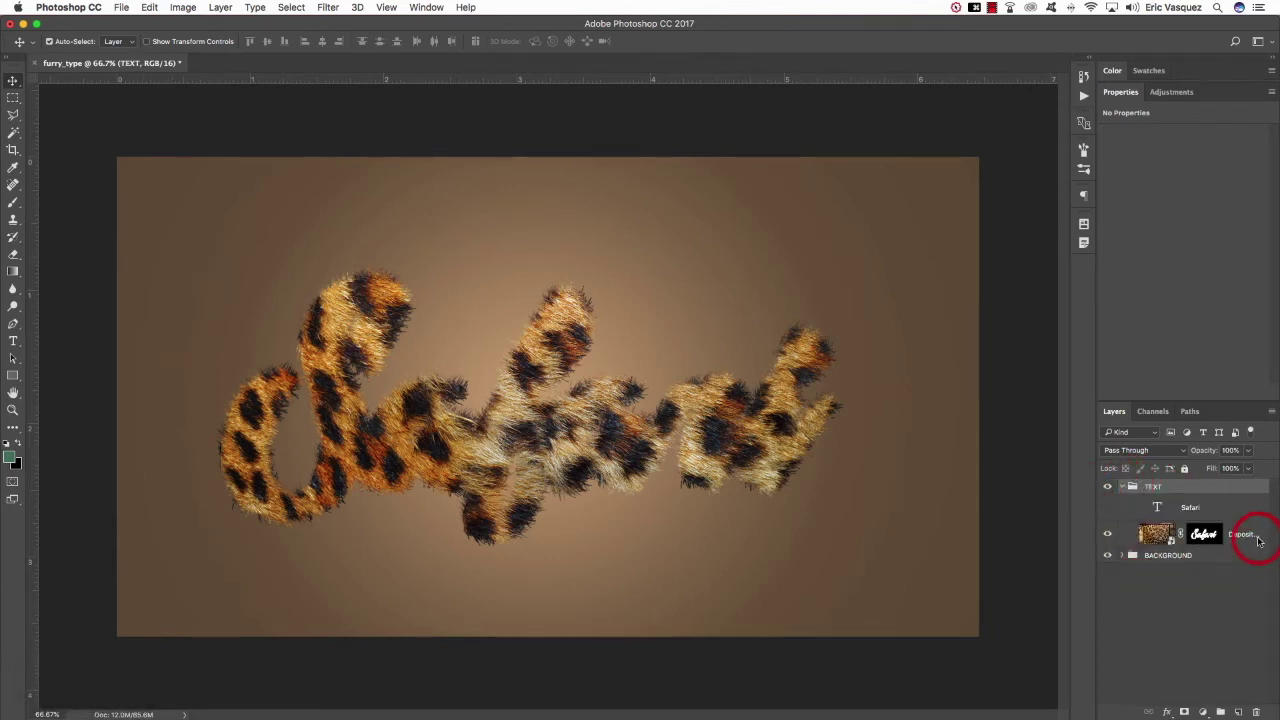
drag(1257, 538, 1188, 536)
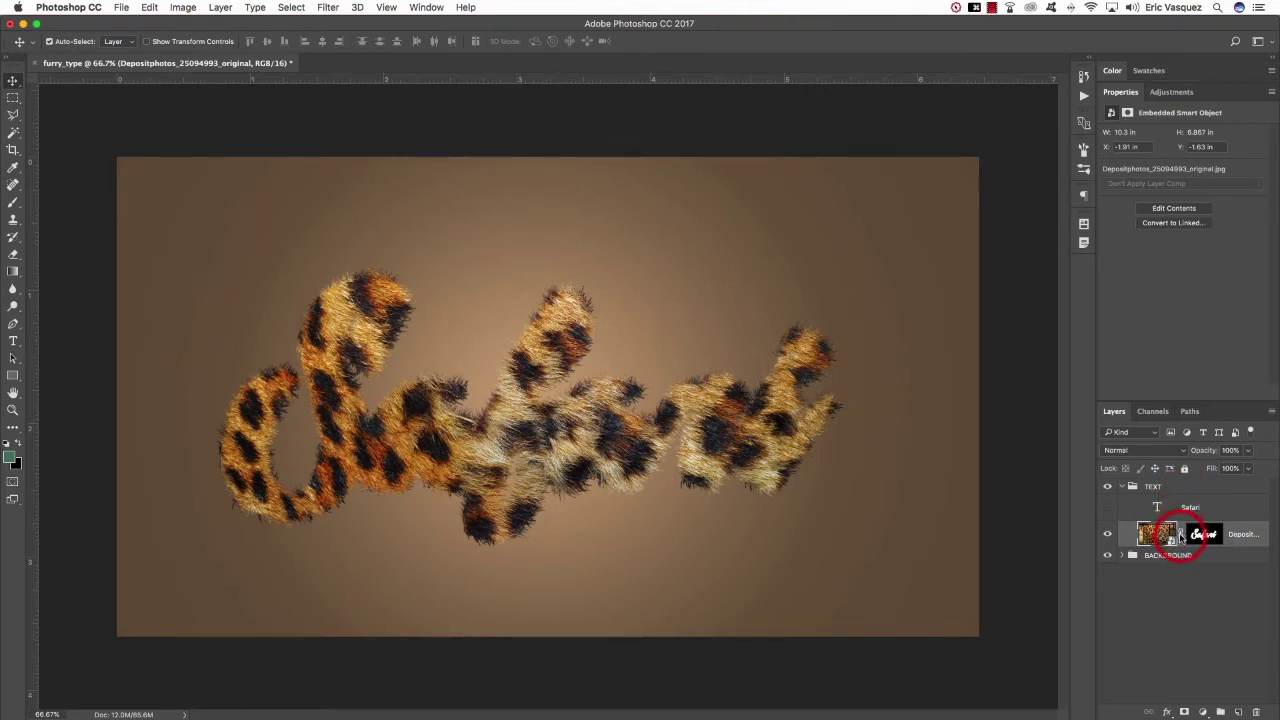
drag(1180, 535, 1103, 517)
key(v)
click(783, 410)
drag(785, 410, 470, 440)
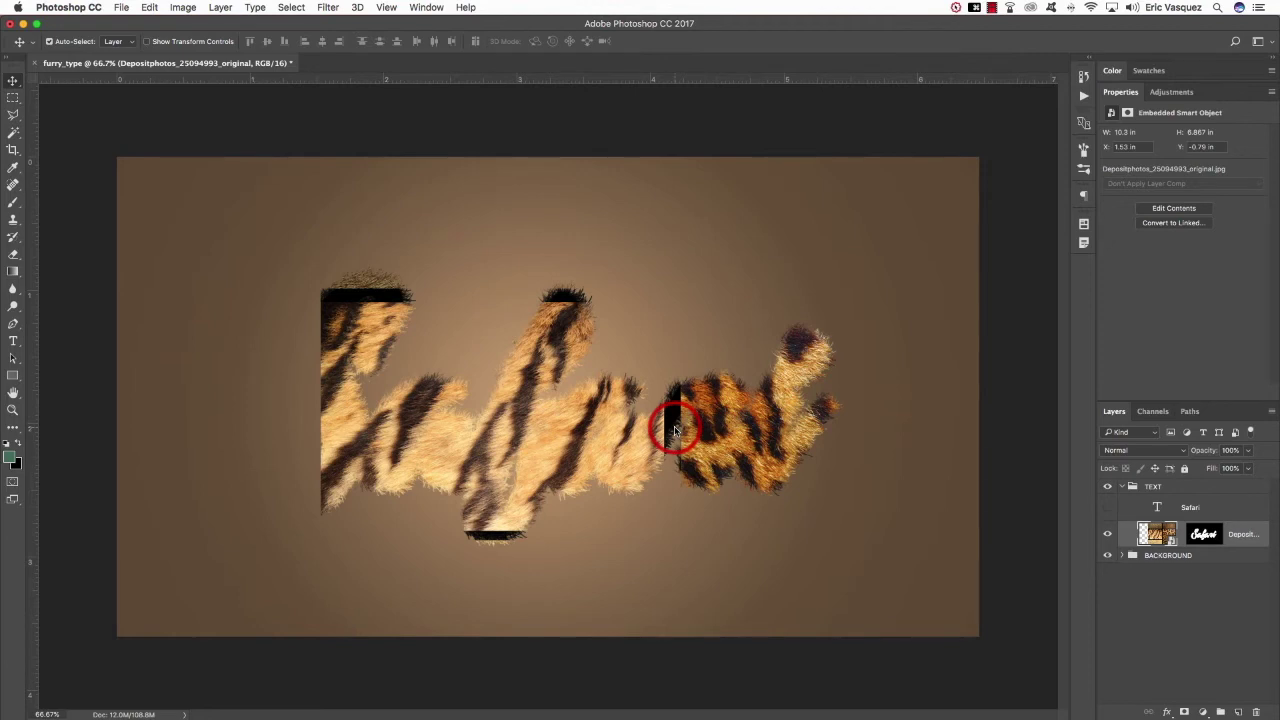
- Scale the fur photo up to about 130% and reposition it so it fills the Safari lettering
key(super+minus)
key(super+minus)
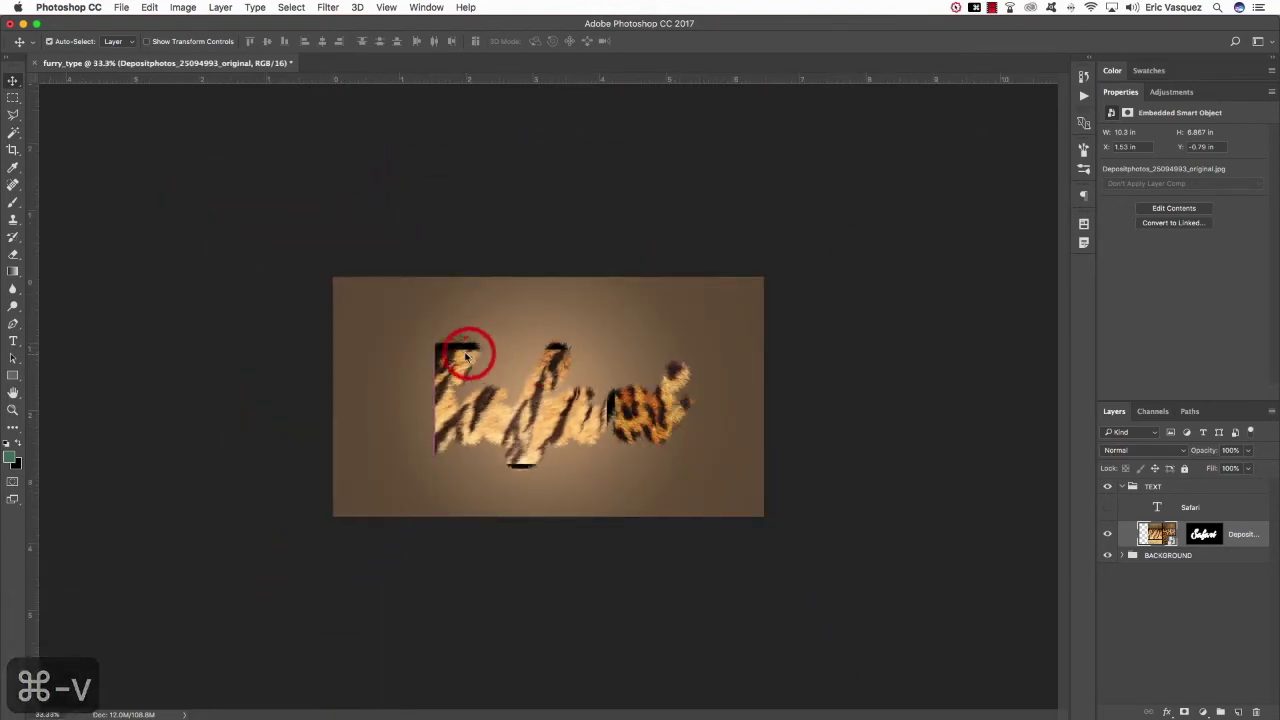
key(super+t)
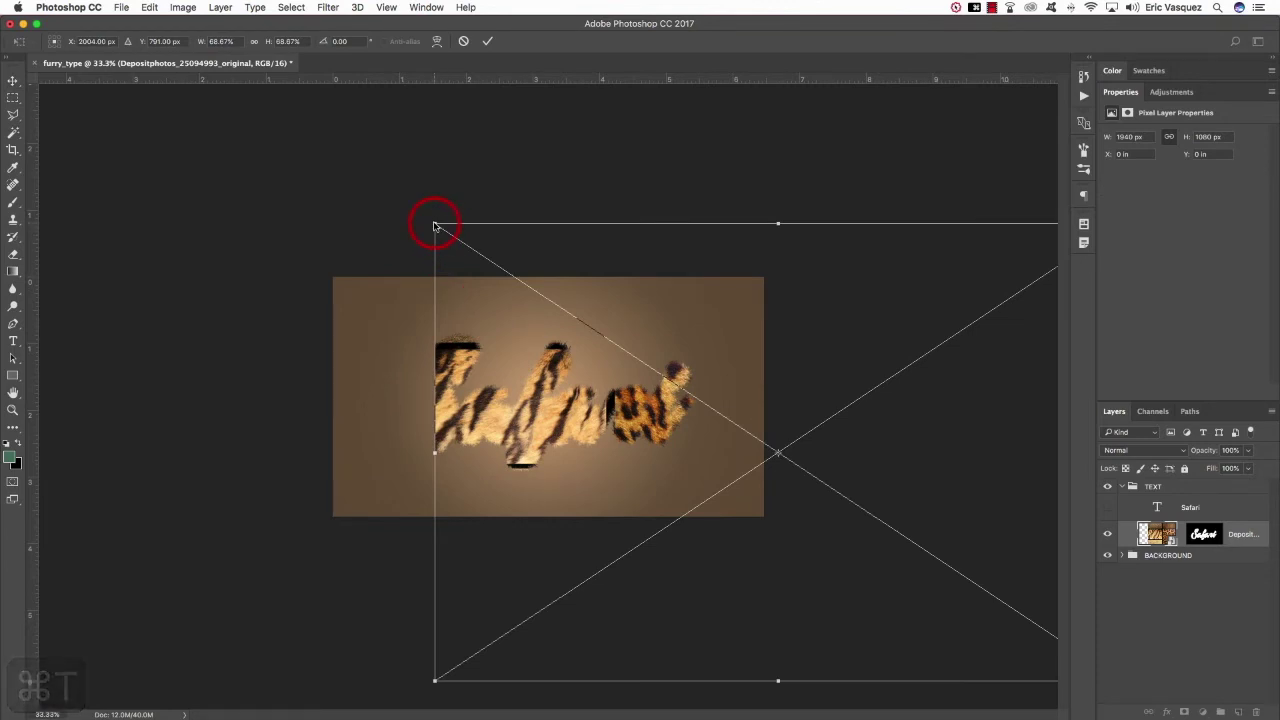
drag(433, 224, 308, 152)
drag(434, 400, 503, 403)
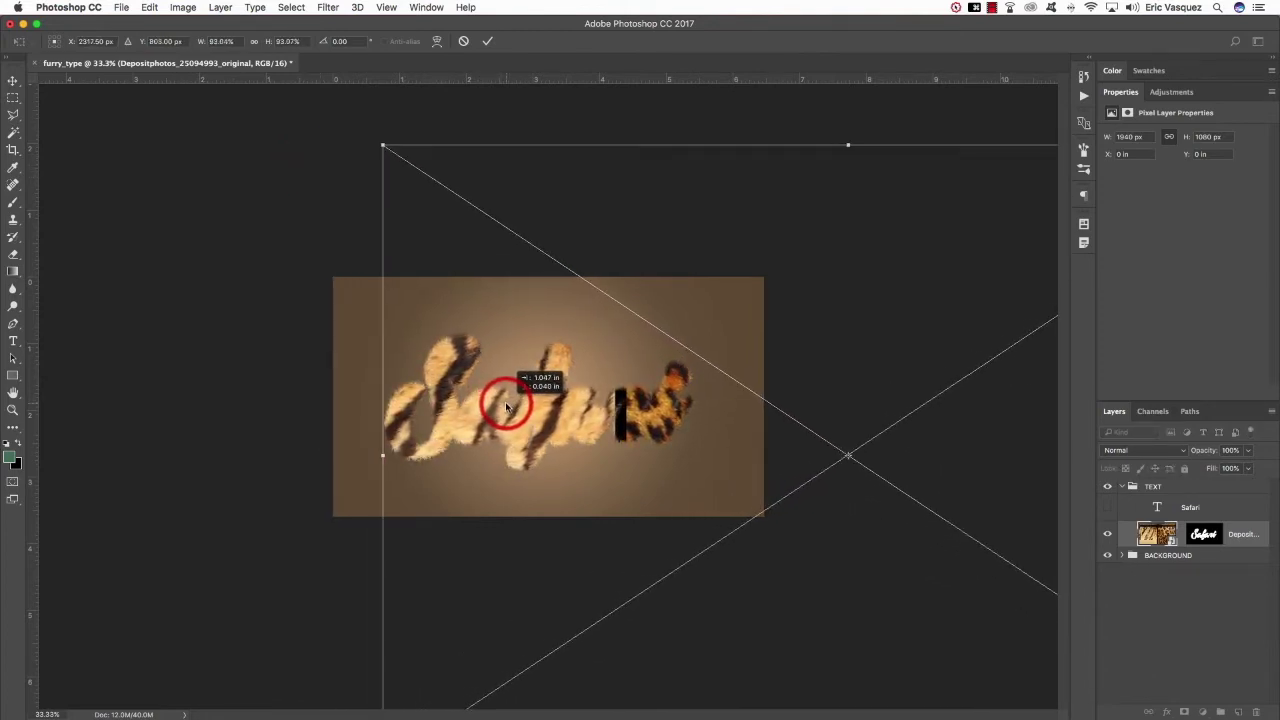
drag(384, 148, 255, 82)
drag(443, 423, 568, 486)
drag(392, 135, 324, 90)
drag(567, 415, 610, 411)
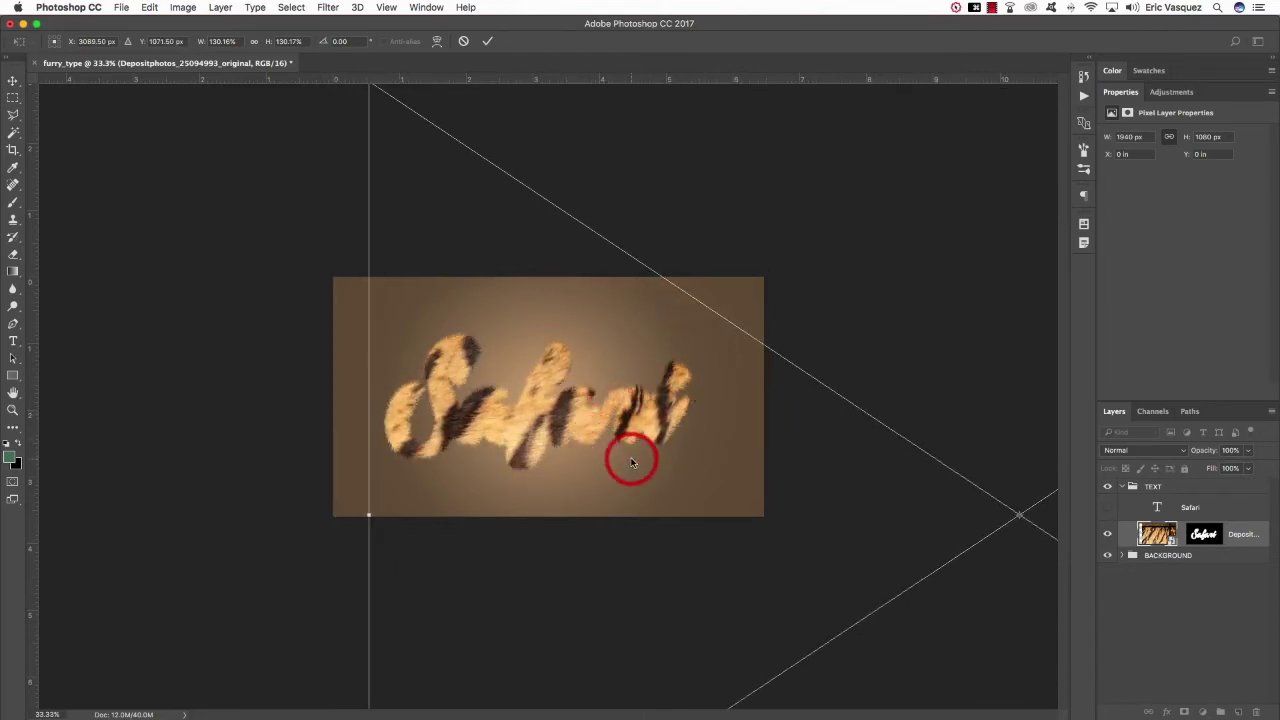
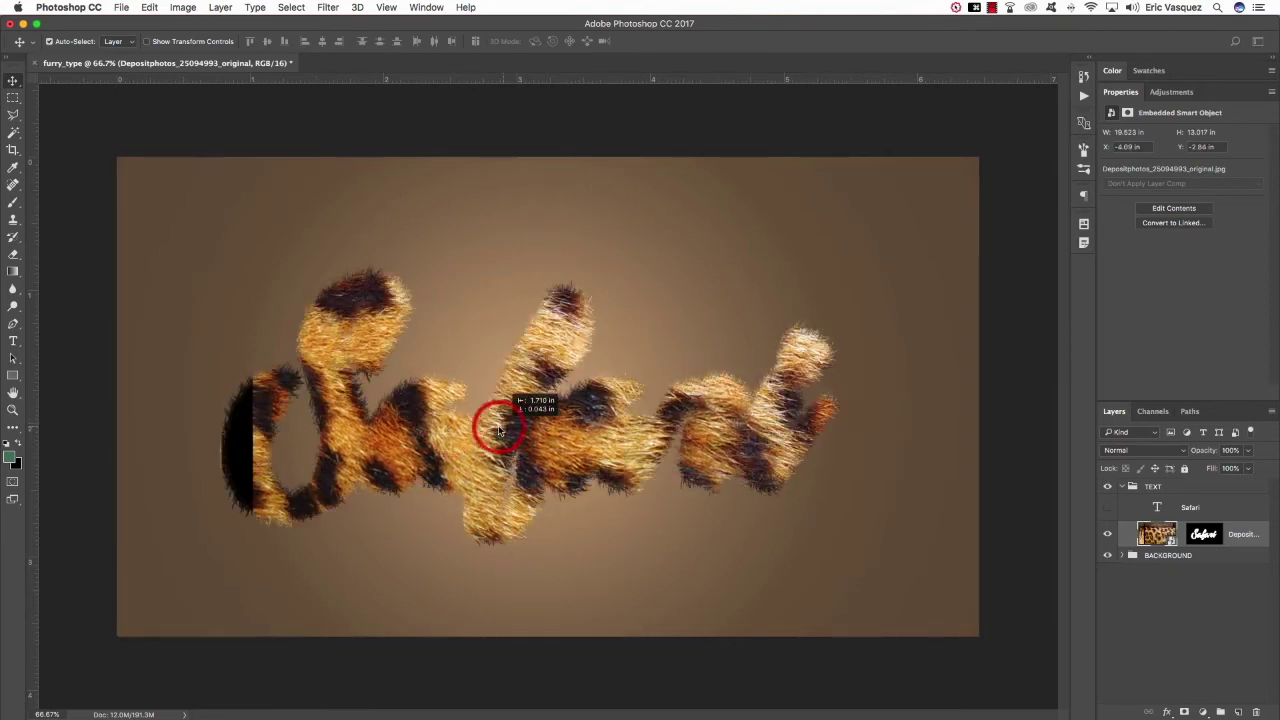
- Rotate the fur photo about -11.65° and reposition it so its pattern covers the lettering
key(super+minus)
key(super+minus)
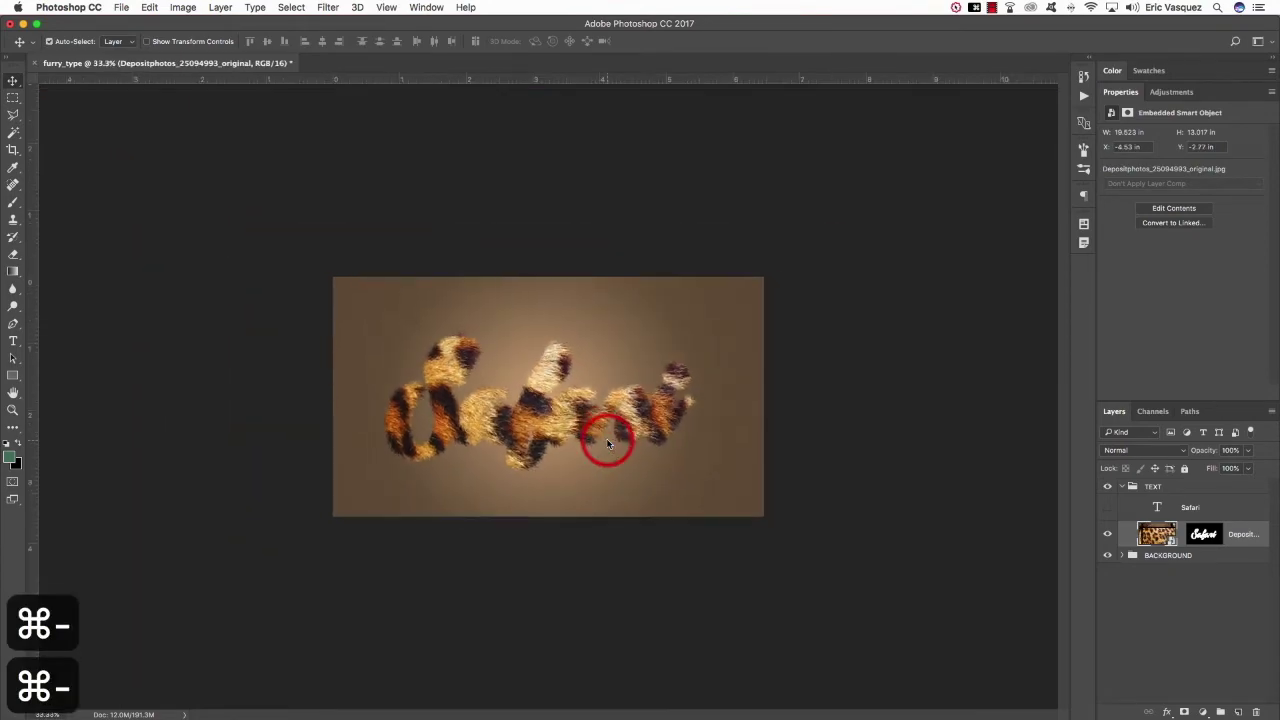
key(super+v)
key(super+t)
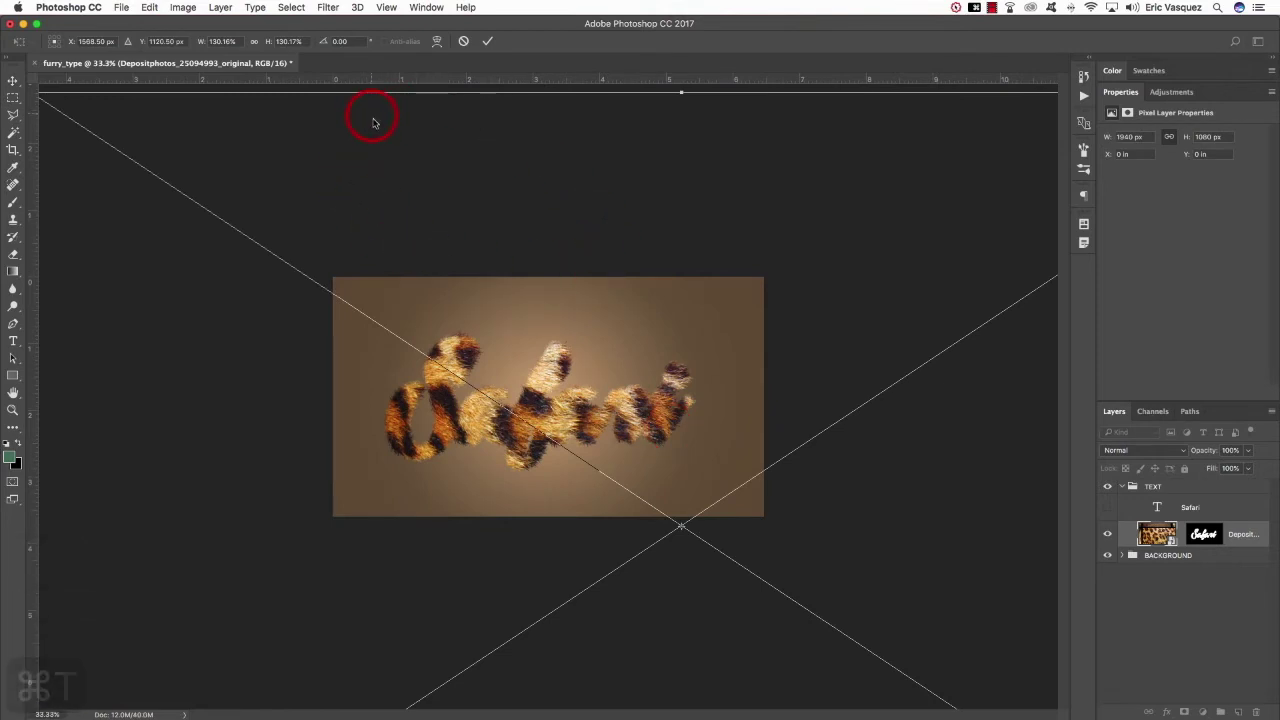
key(super+minus)
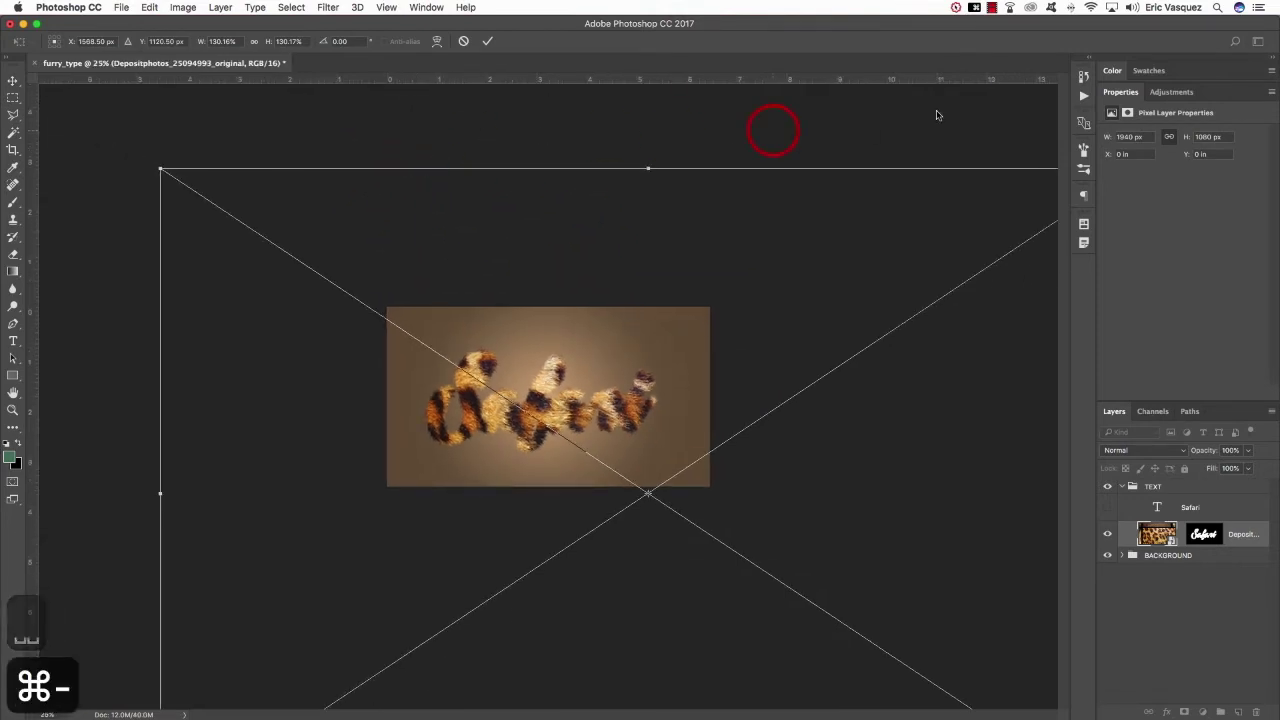
drag(983, 157, 885, 100)
drag(727, 445, 640, 354)
key(Return)
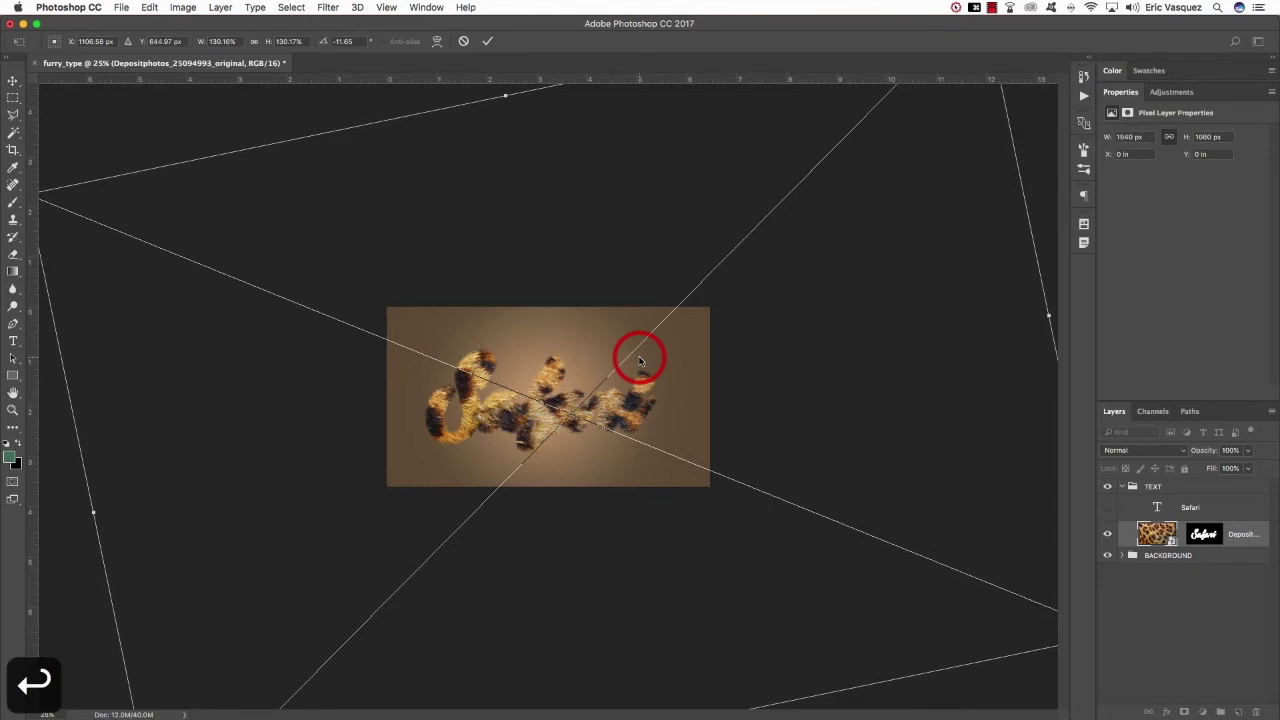
- Relink the fur photo to its Safari-shaped layer mask
key(super+0)
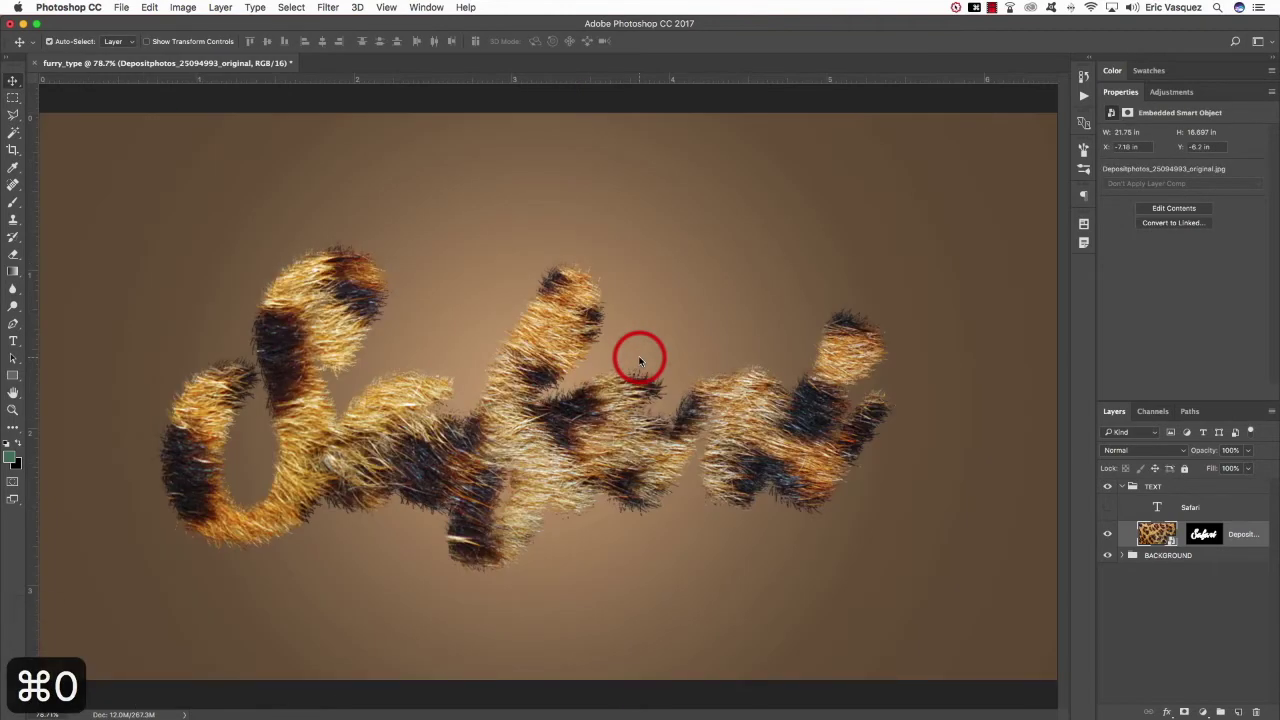
key(super+minus)
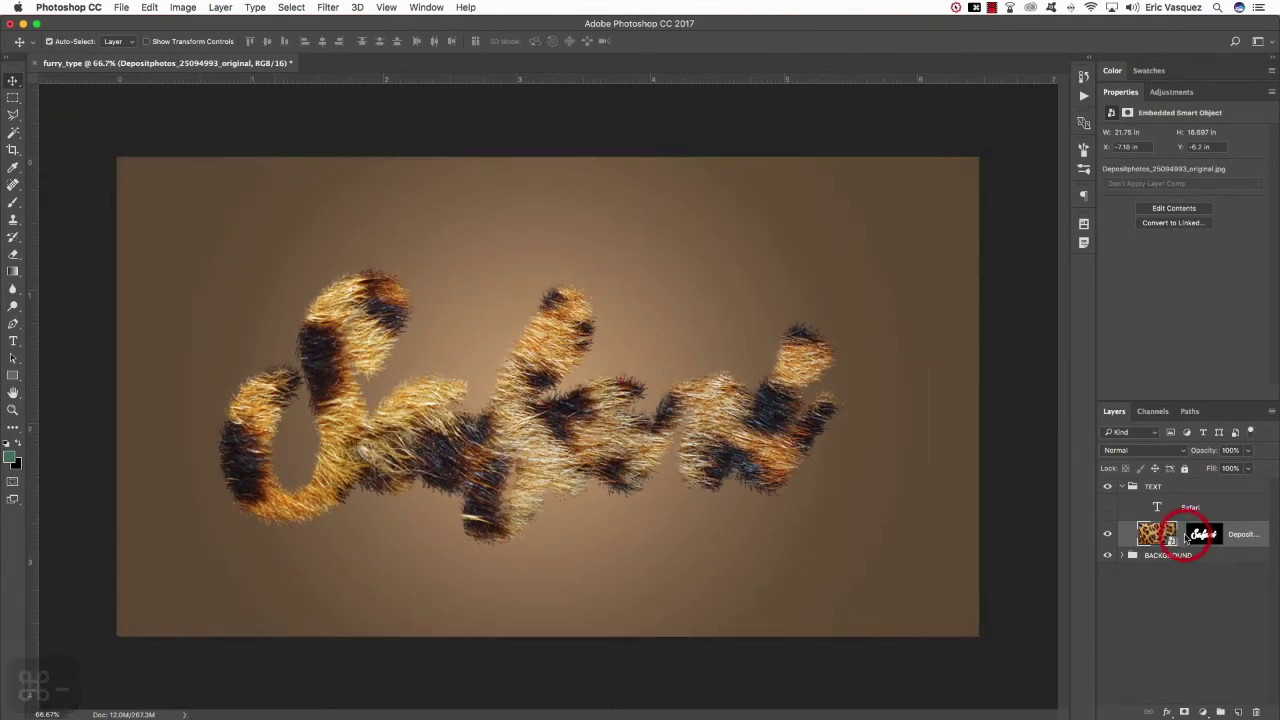
click(1205, 534)
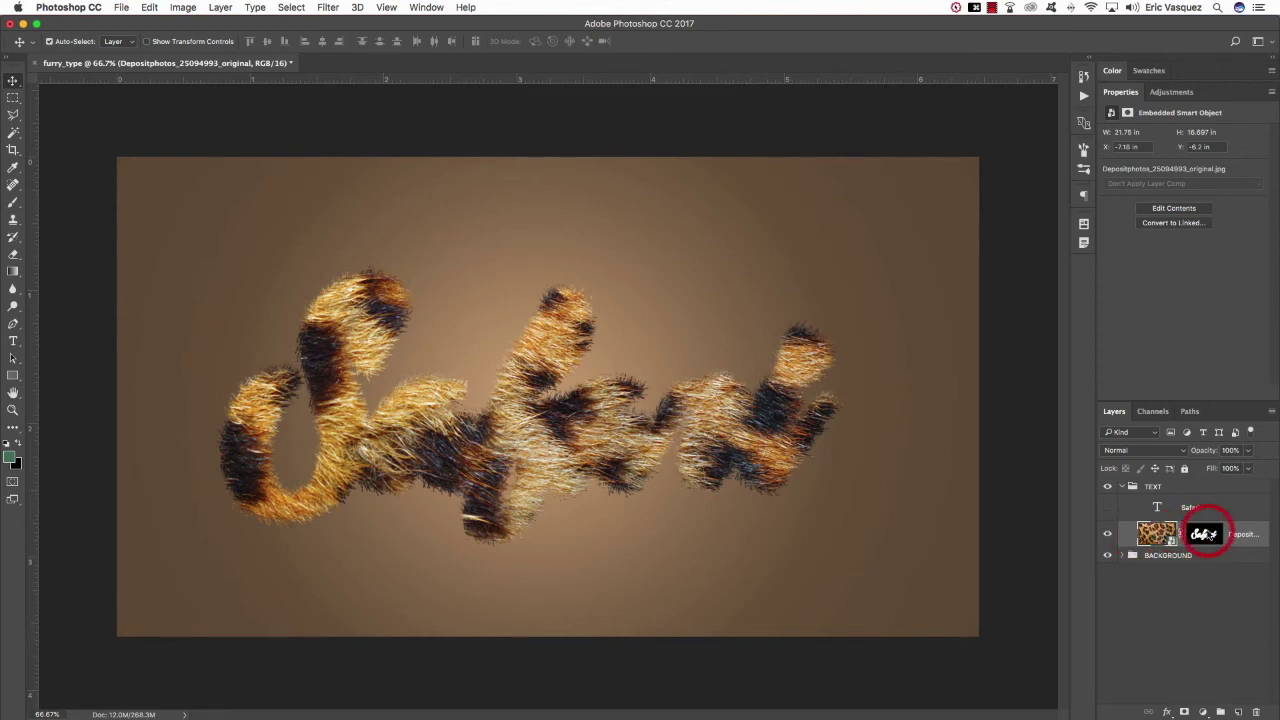
- Add a white Inner Glow to the fur photo layer in Overlay mode at 58% opacity
double_click(1265, 533)
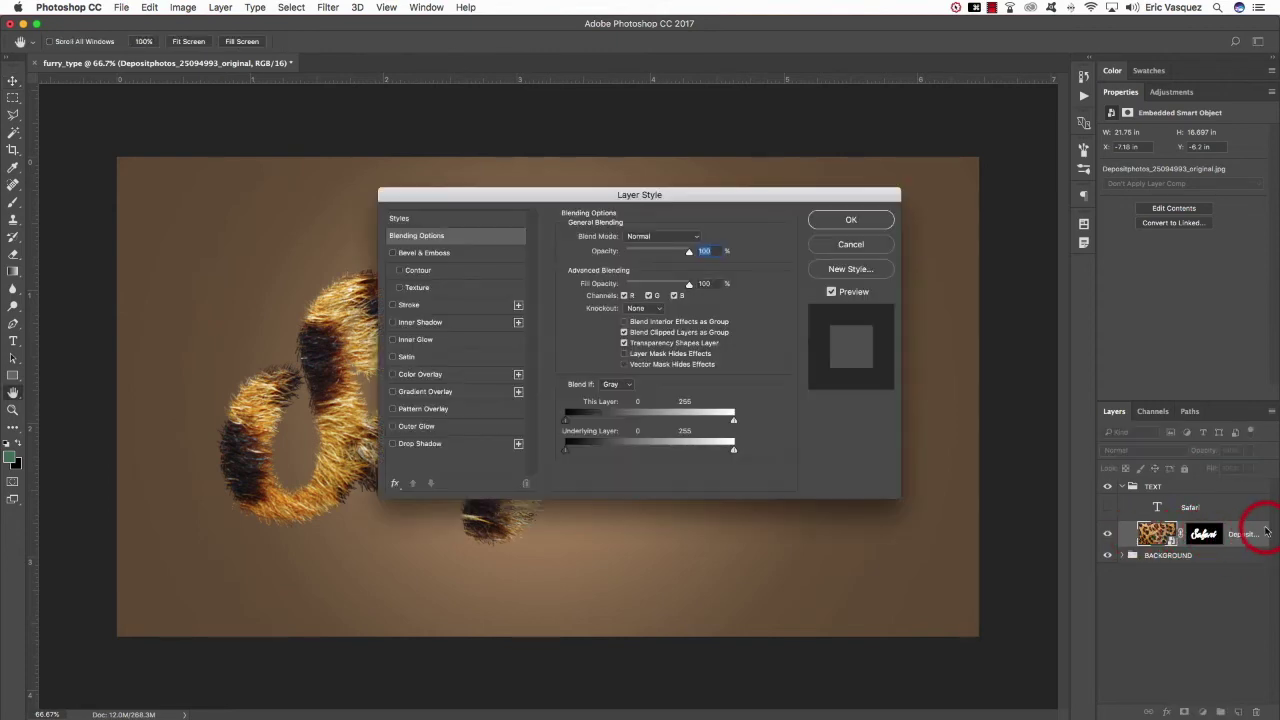
drag(651, 191, 781, 224)
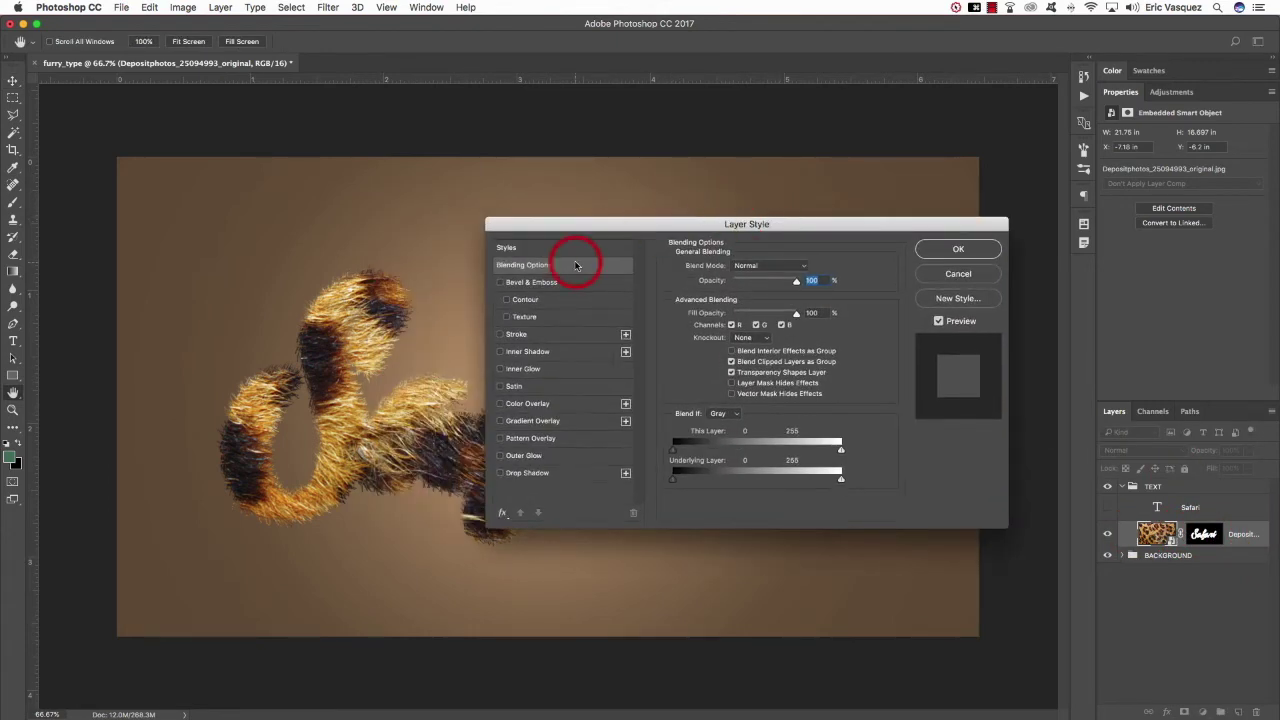
click(501, 370)
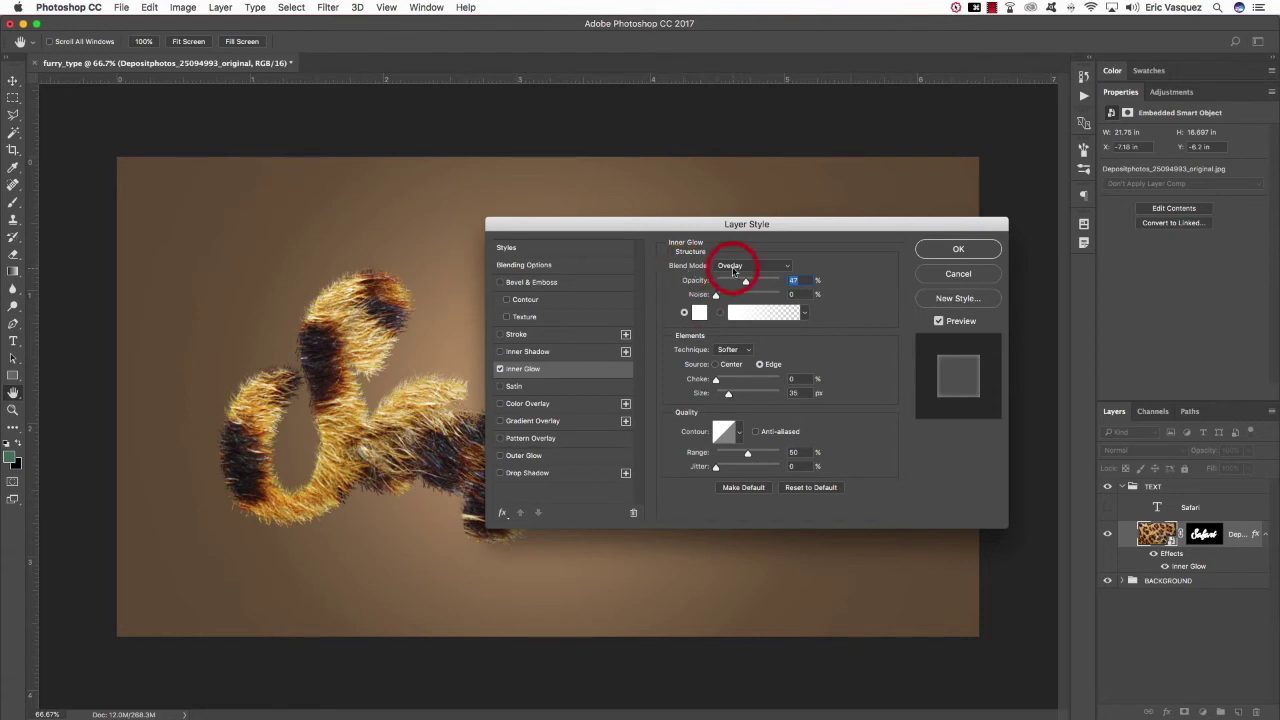
drag(745, 284, 773, 281)
drag(670, 225, 848, 200)
drag(951, 258, 928, 257)
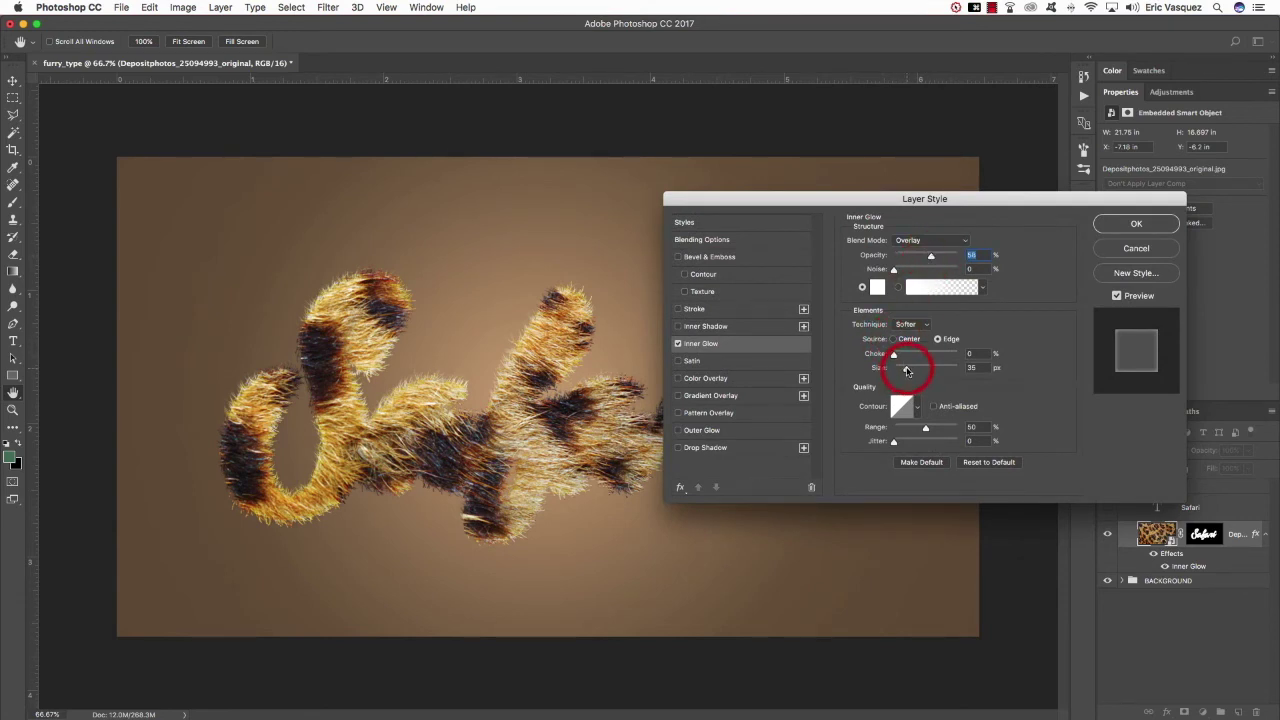
- Set the Inner Glow's size to 27 px and opacity to 48%, and compare the lettering with the preview off and on
drag(904, 370, 904, 370)
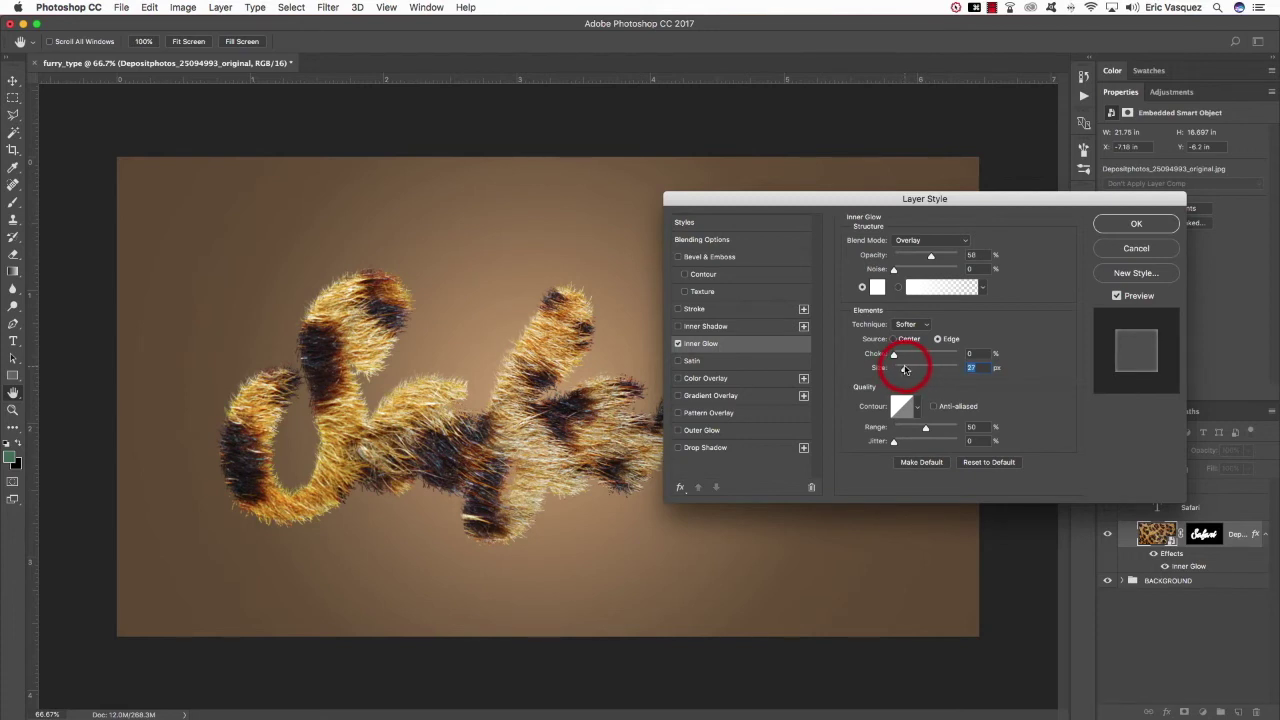
click(930, 256)
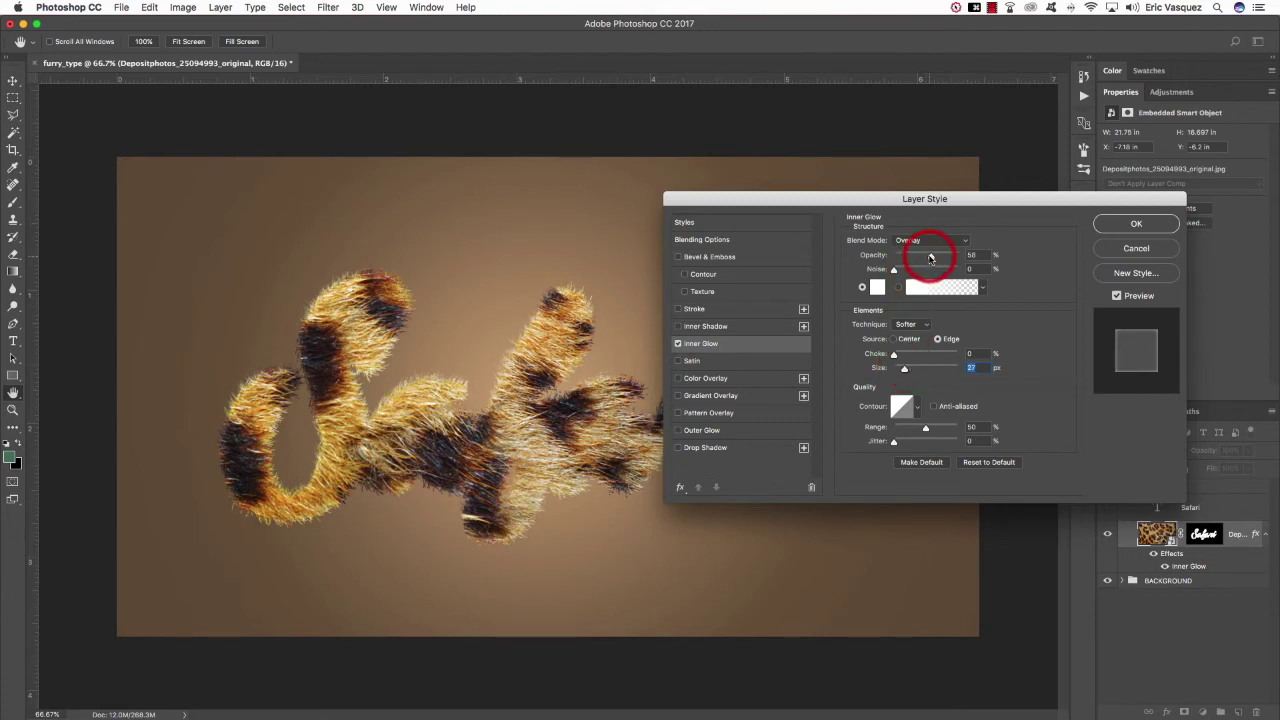
drag(929, 258, 920, 259)
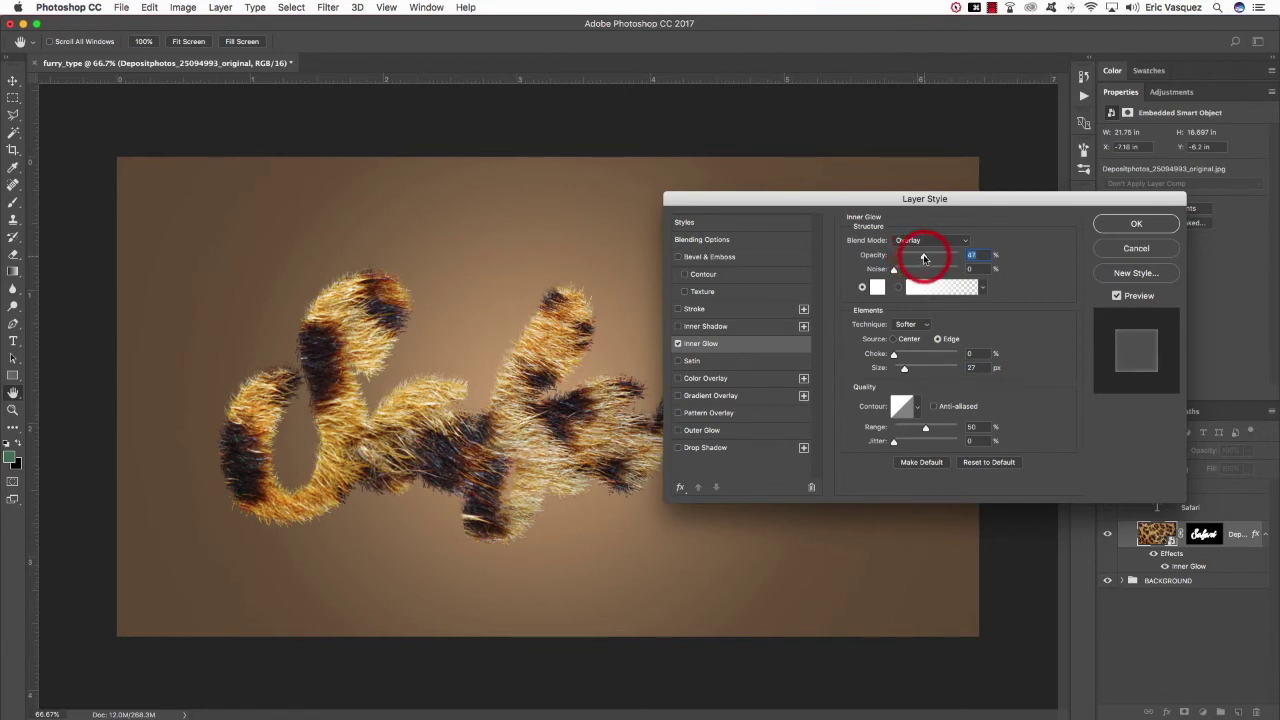
click(1117, 296)
click(1117, 296)
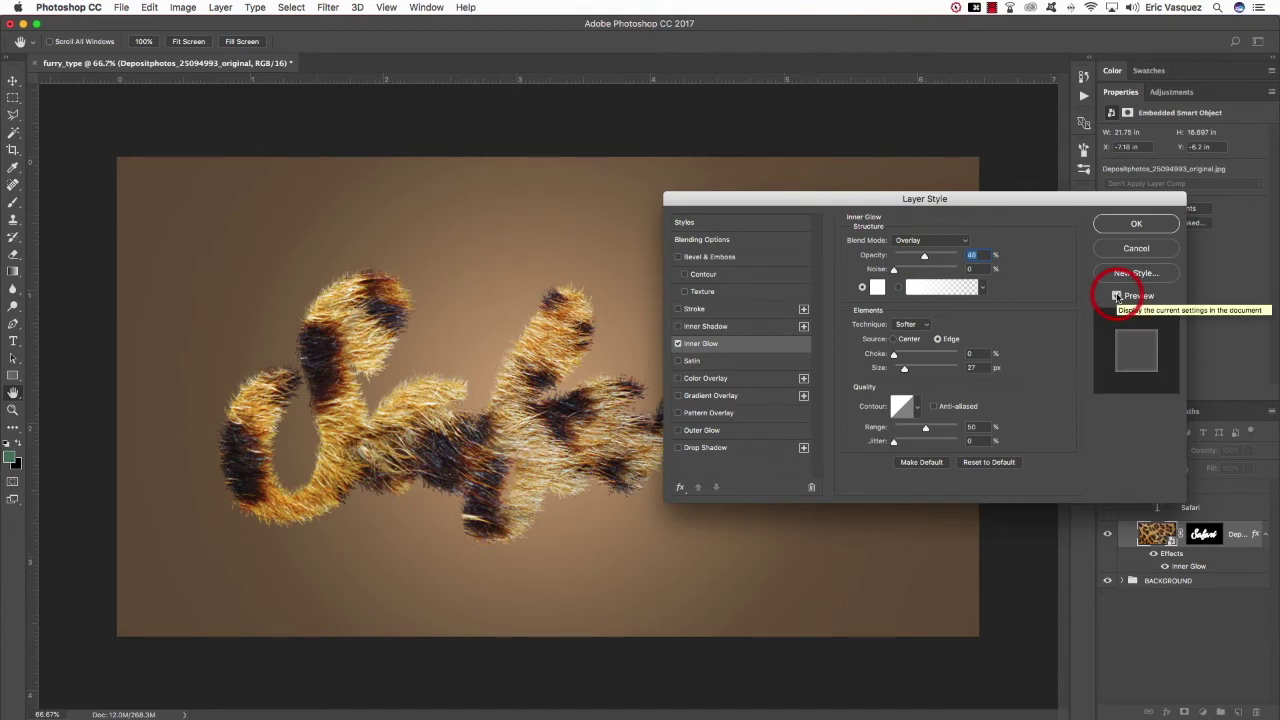
- Compare the lettering repeatedly with the Inner Glow preview off and on
click(1117, 296)
click(1117, 296)
click(1117, 296)
click(1117, 296)
click(1117, 296)
click(1117, 296)
click(1117, 296)
click(1117, 296)
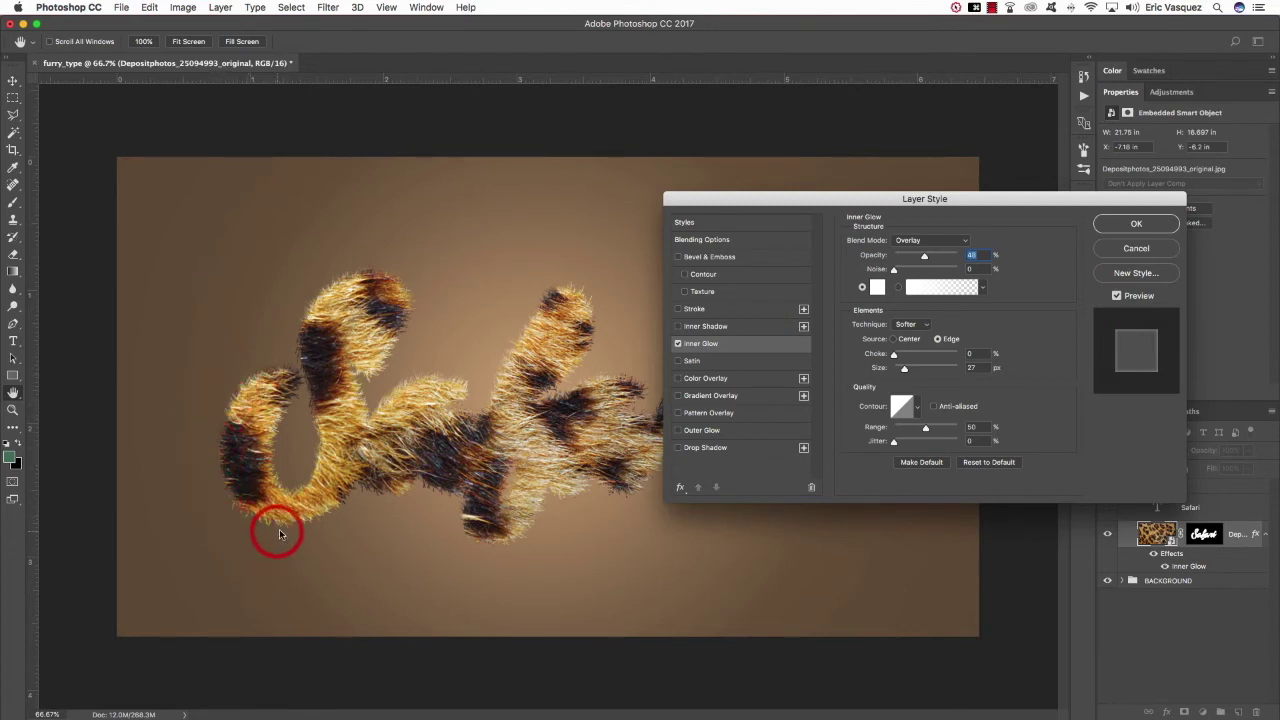
- Add a black Inner Shadow to the fur photo layer in Soft Light mode at 74% opacity
click(678, 326)
click(682, 326)
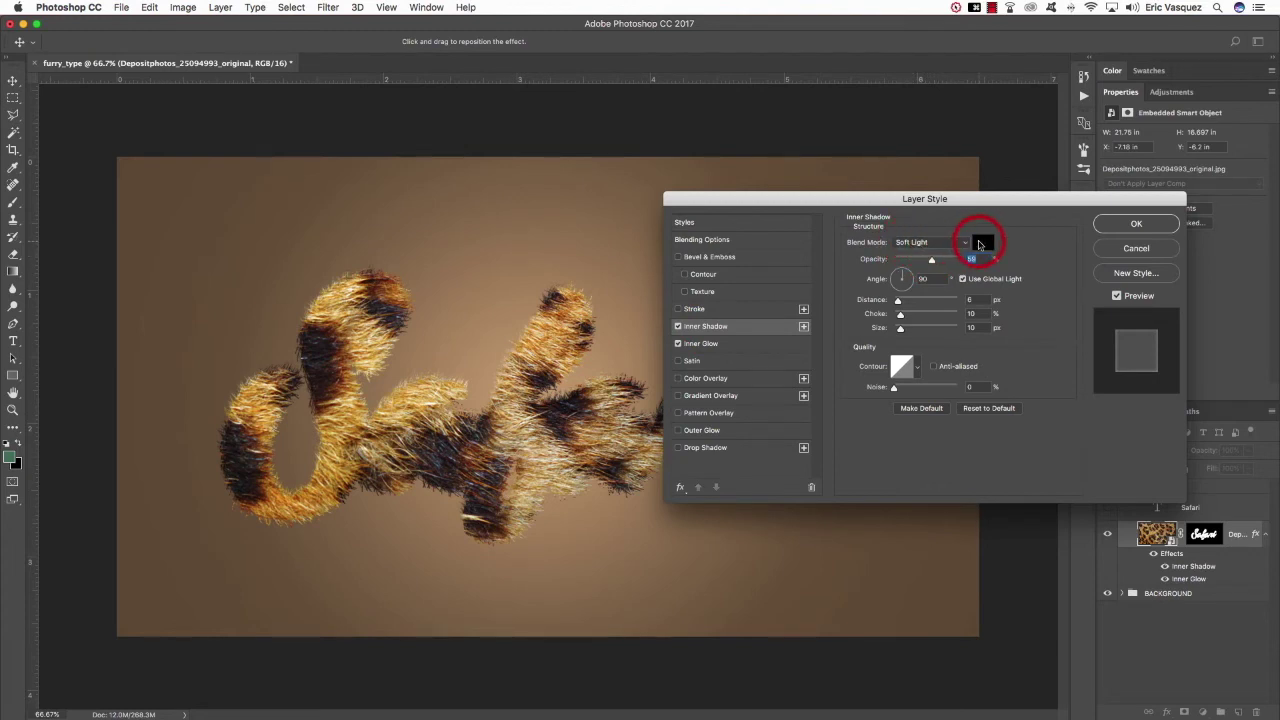
drag(931, 259, 941, 262)
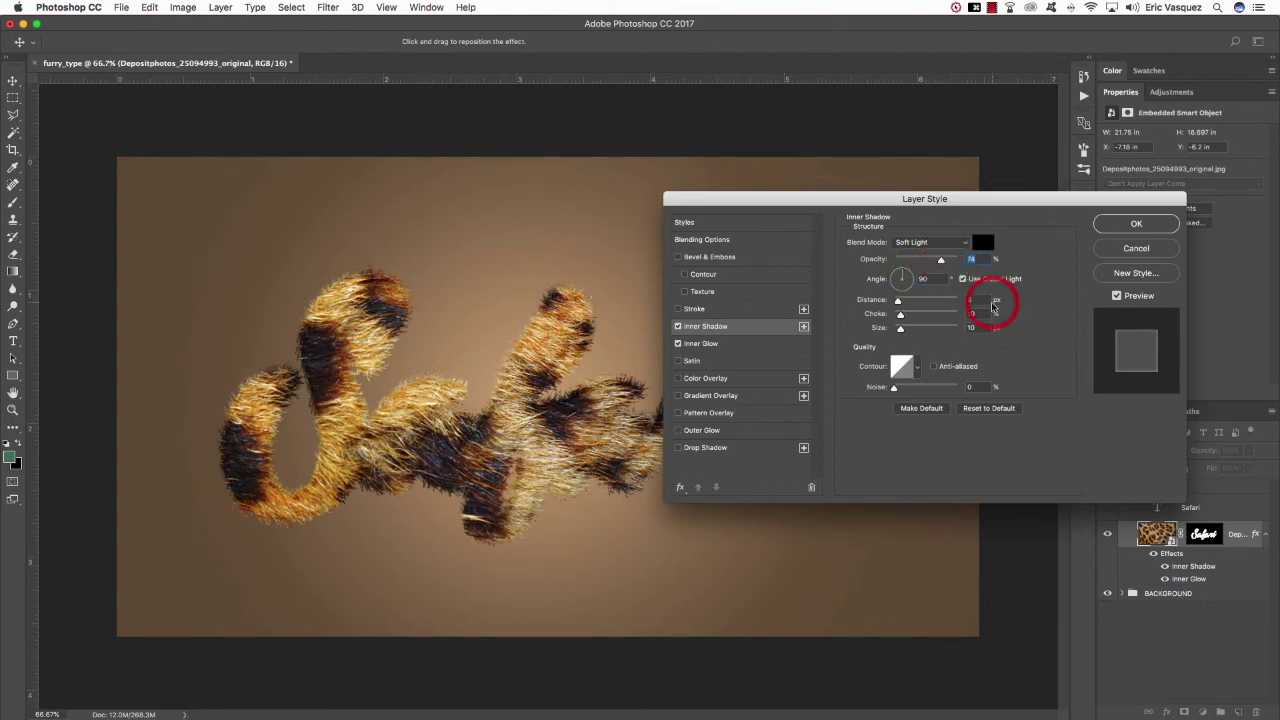
mouse_move(906, 309)
mouse_down()
mouse_move(903, 297)
mouse_move(900, 308)
mouse_up()
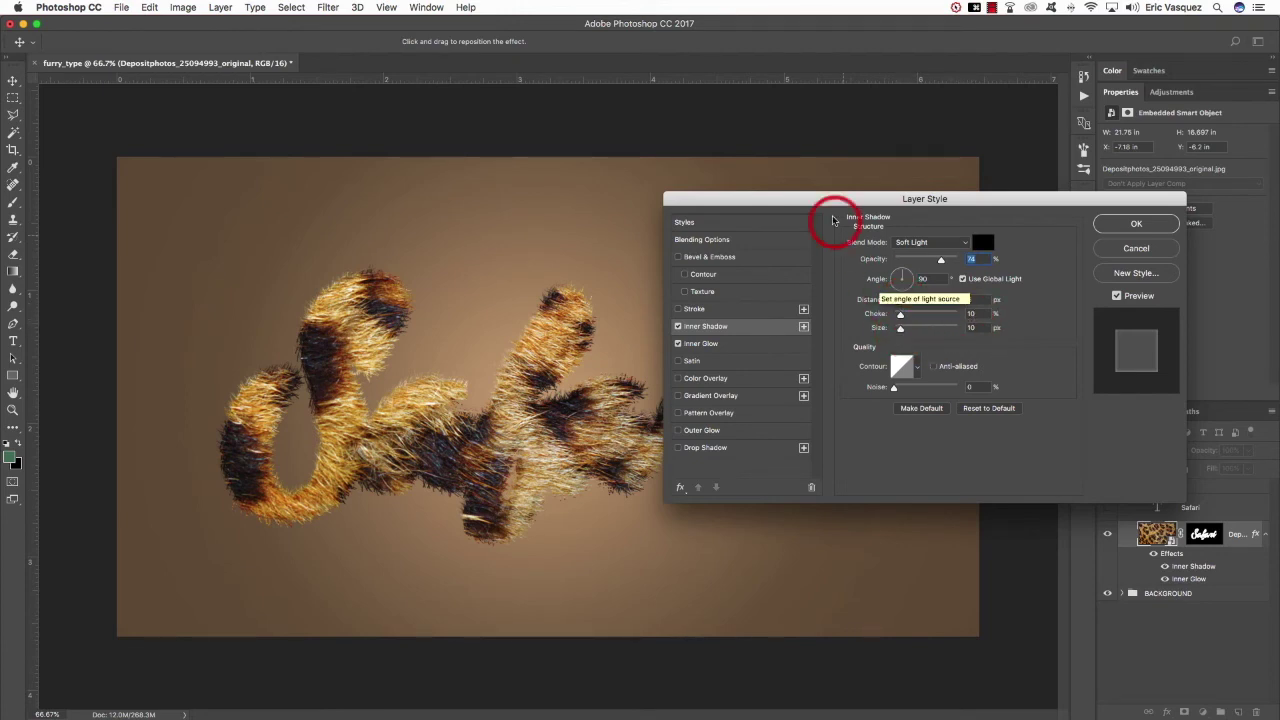
drag(812, 199, 833, 158)
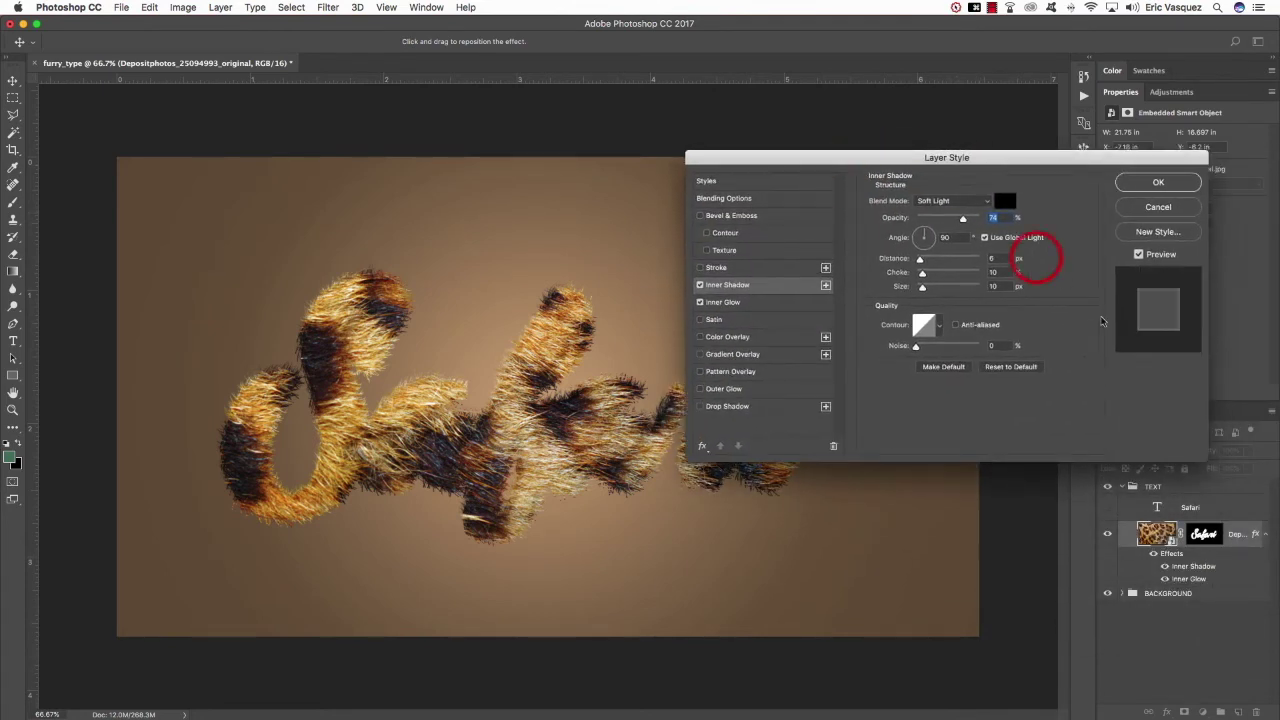
- Compare the lettering with the Inner Shadow and Inner Glow previewed and not previewed
click(1138, 256)
click(1138, 256)
click(1138, 256)
click(1138, 256)
click(1138, 256)
click(1138, 256)
click(1138, 256)
click(1138, 256)
- Set the Inner Shadow's size to 29 px and apply the layer styles
drag(922, 286, 928, 289)
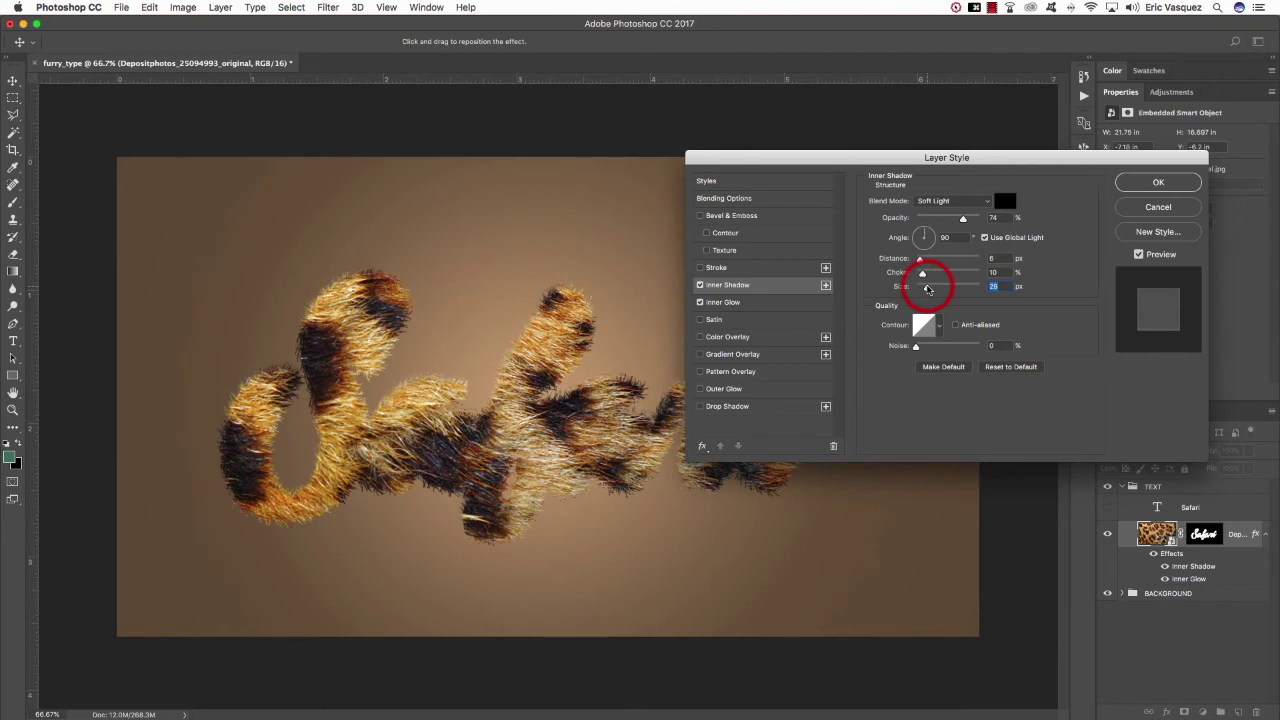
drag(944, 287, 927, 291)
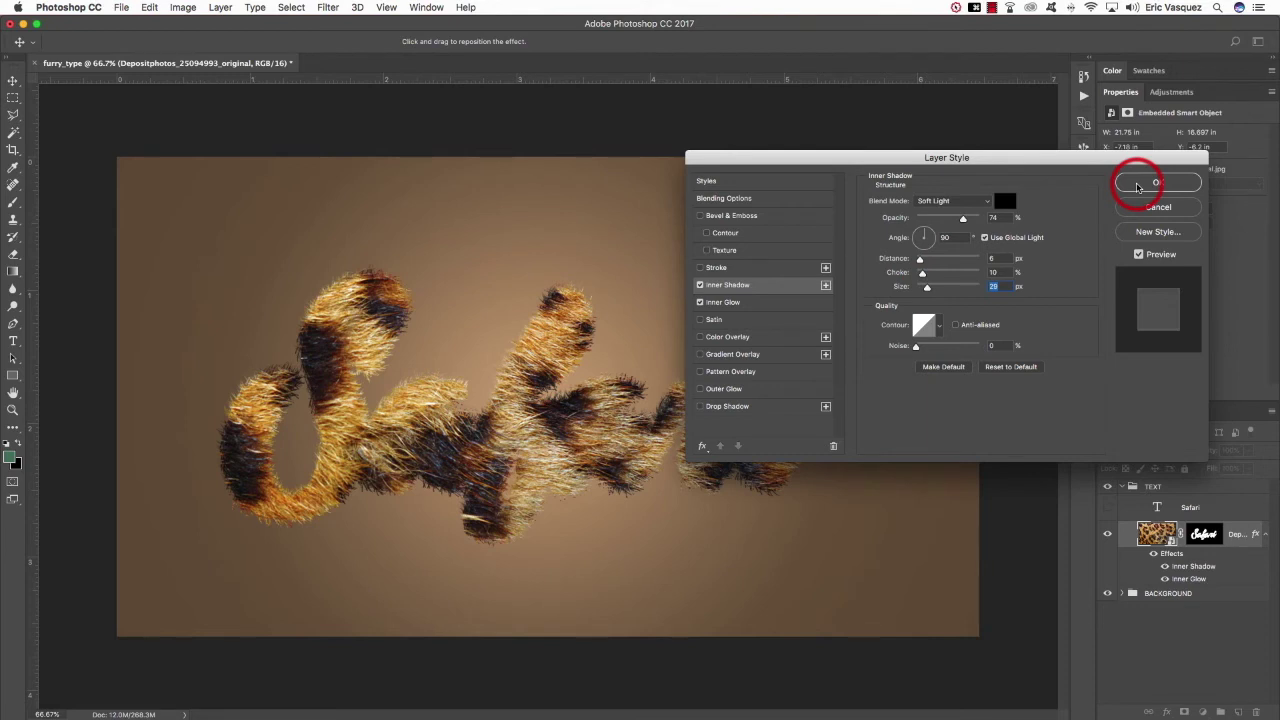
click(1137, 184)
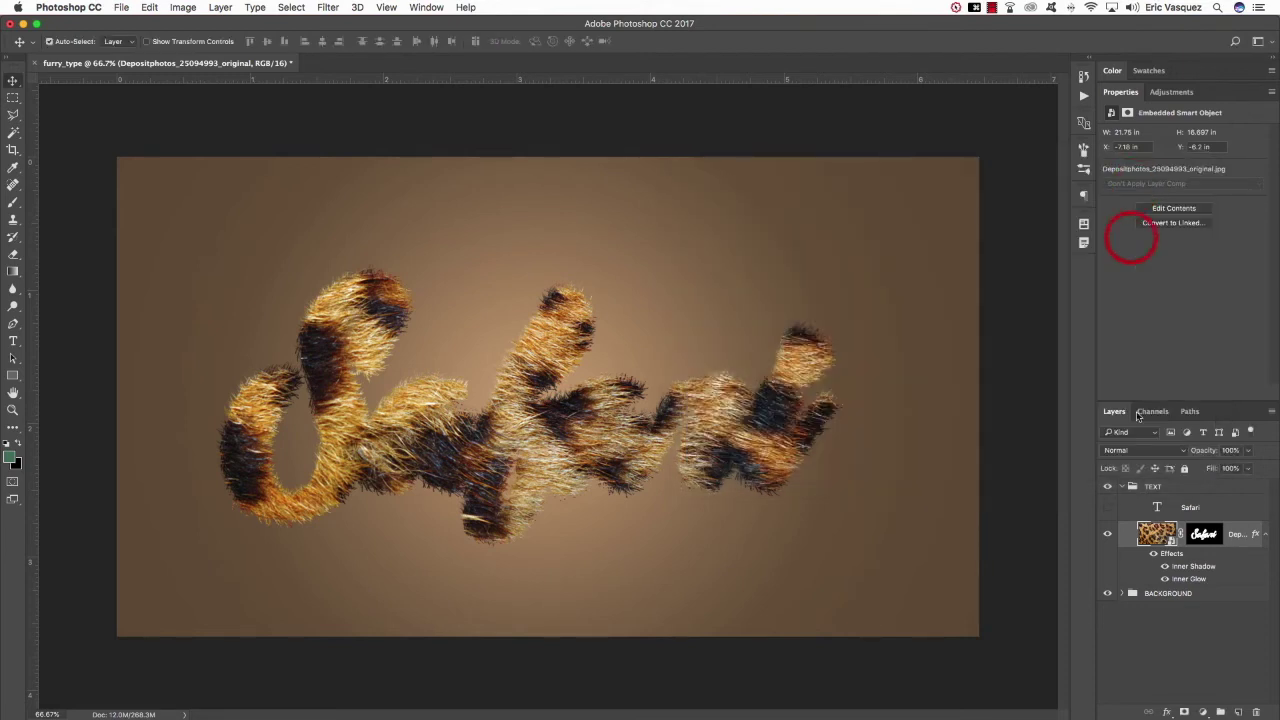
- Collapse the fur photo layer's effects list and the TEXT group
click(1264, 538)
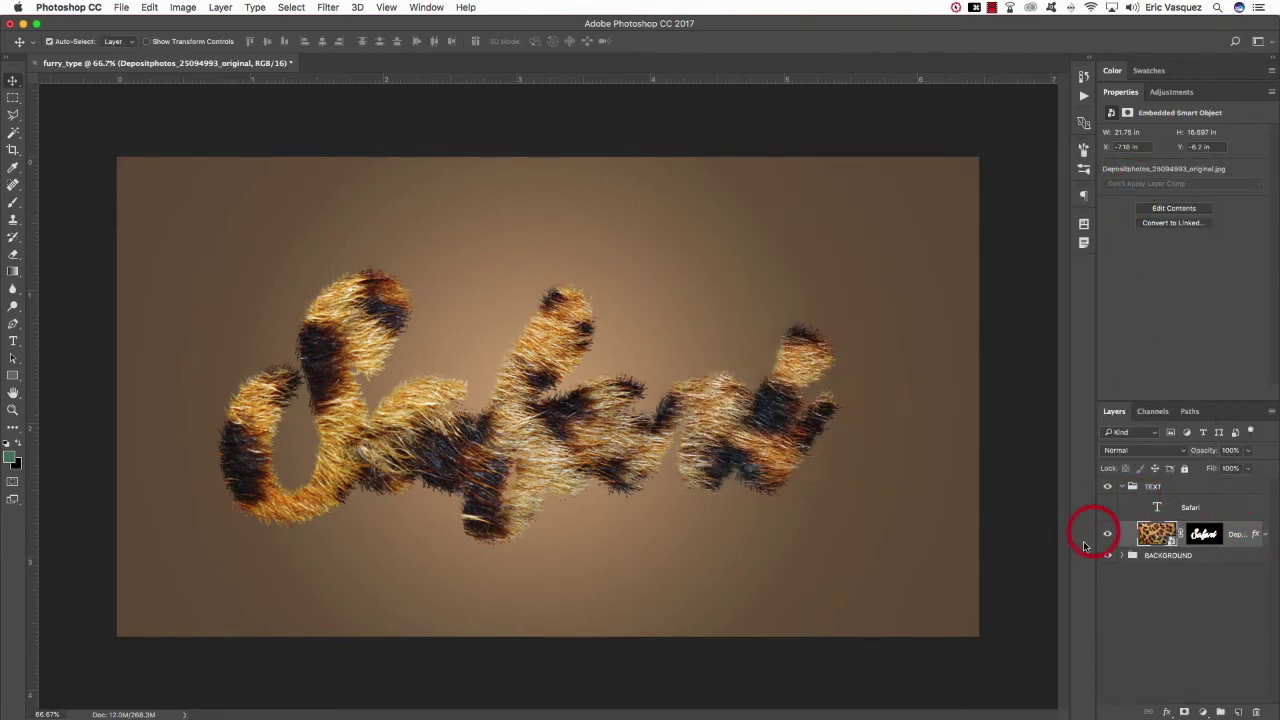
click(1128, 487)
click(1121, 486)
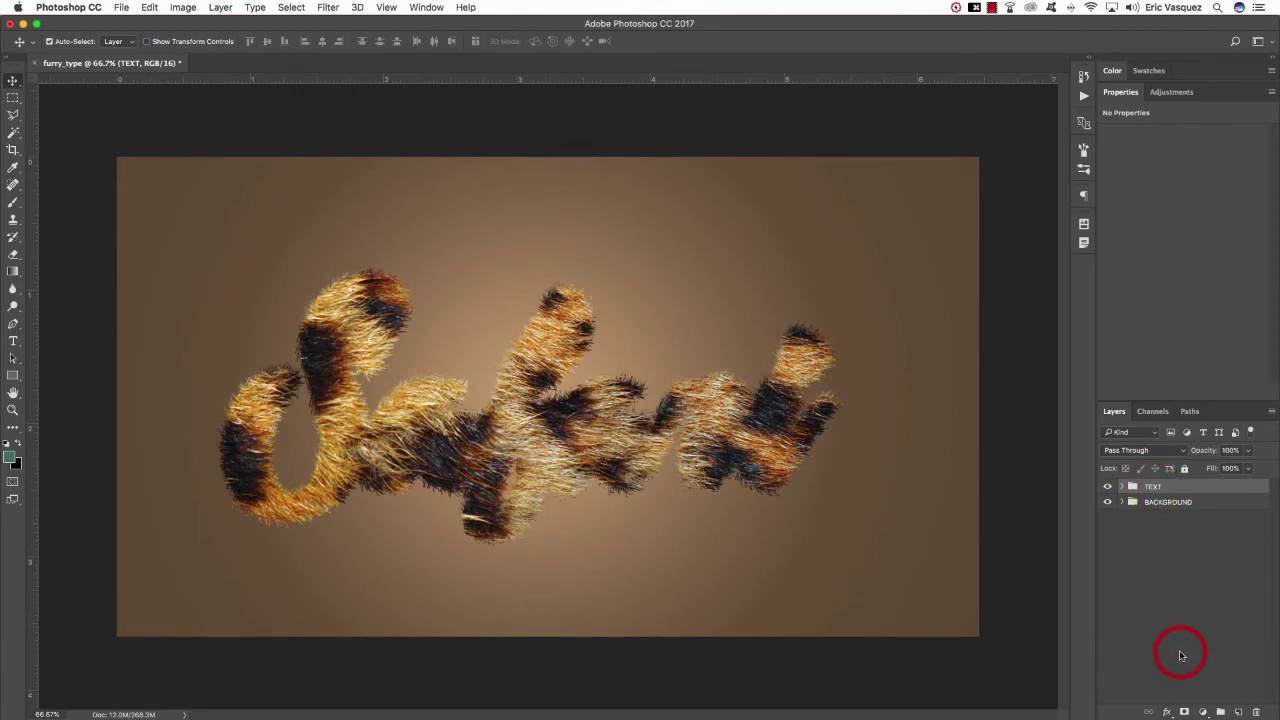
- Add a Hue/Saturation adjustment layer above the TEXT group and clip it to that group
click(1204, 711)
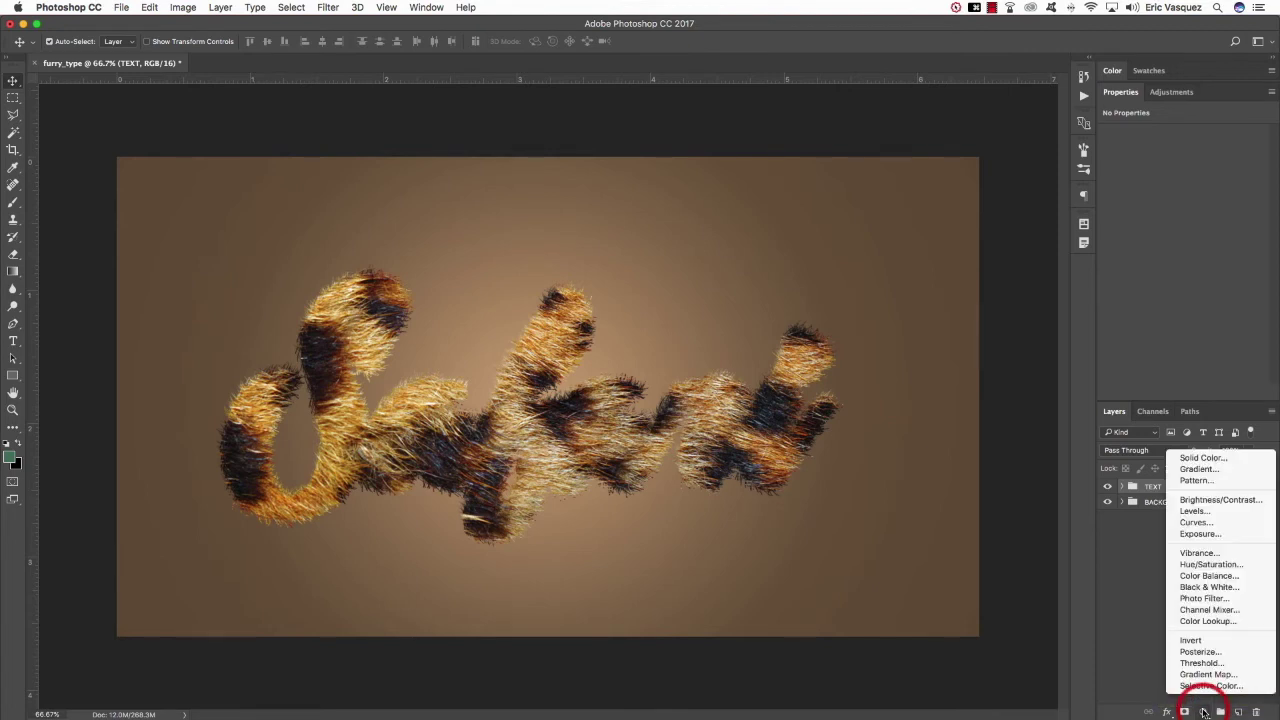
alt+click(1203, 565)
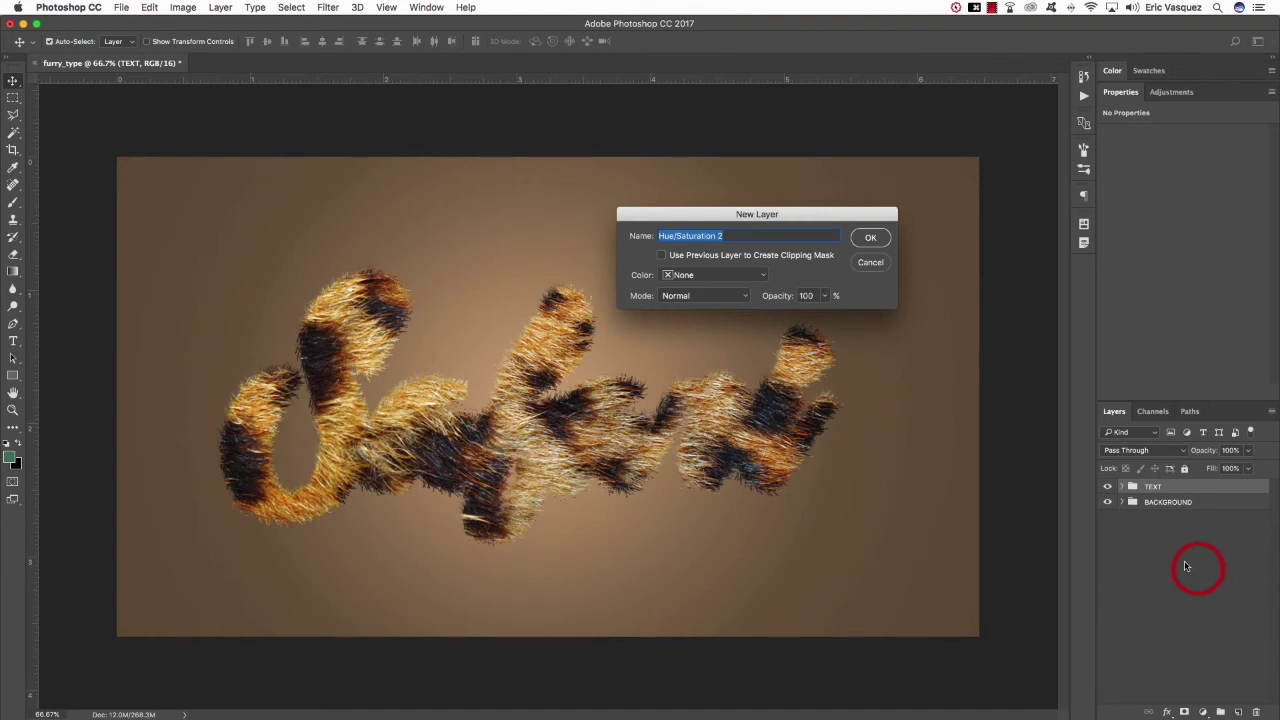
drag(829, 214, 727, 239)
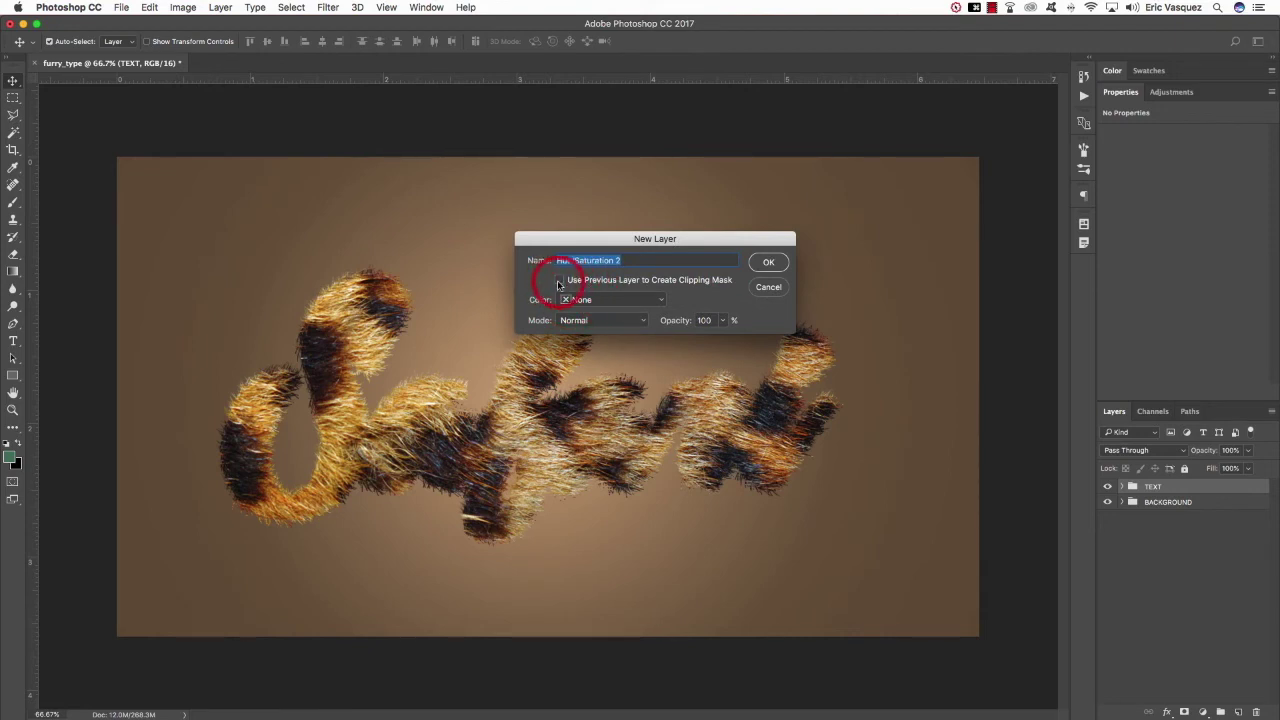
click(559, 281)
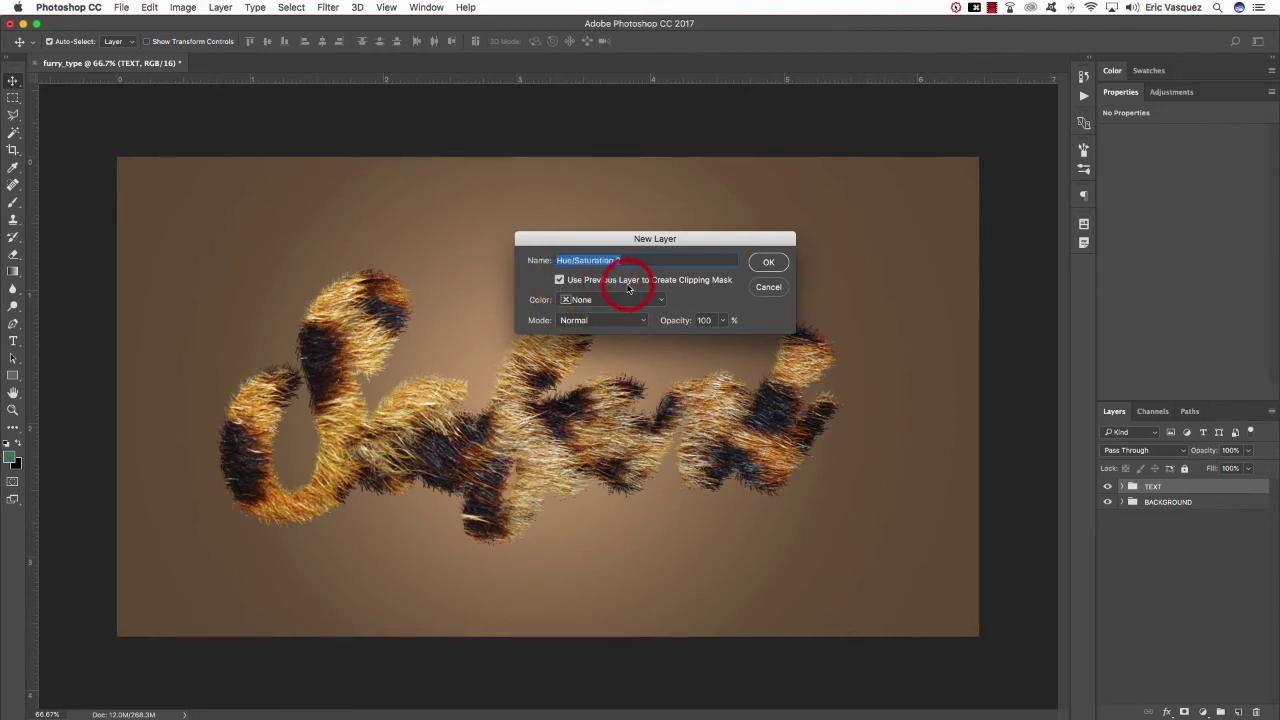
click(771, 263)
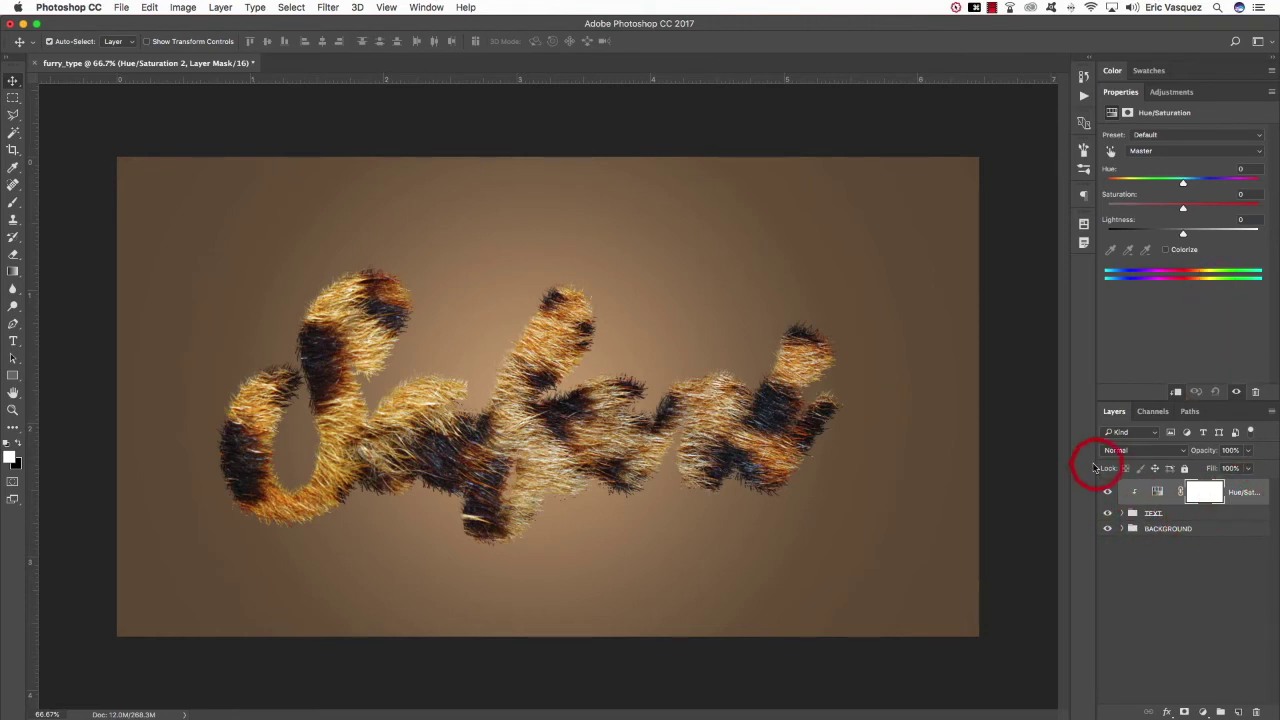
- Set the clipped Hue/Saturation adjustment to Hue 0 and Saturation +10
drag(1183, 181, 1152, 209)
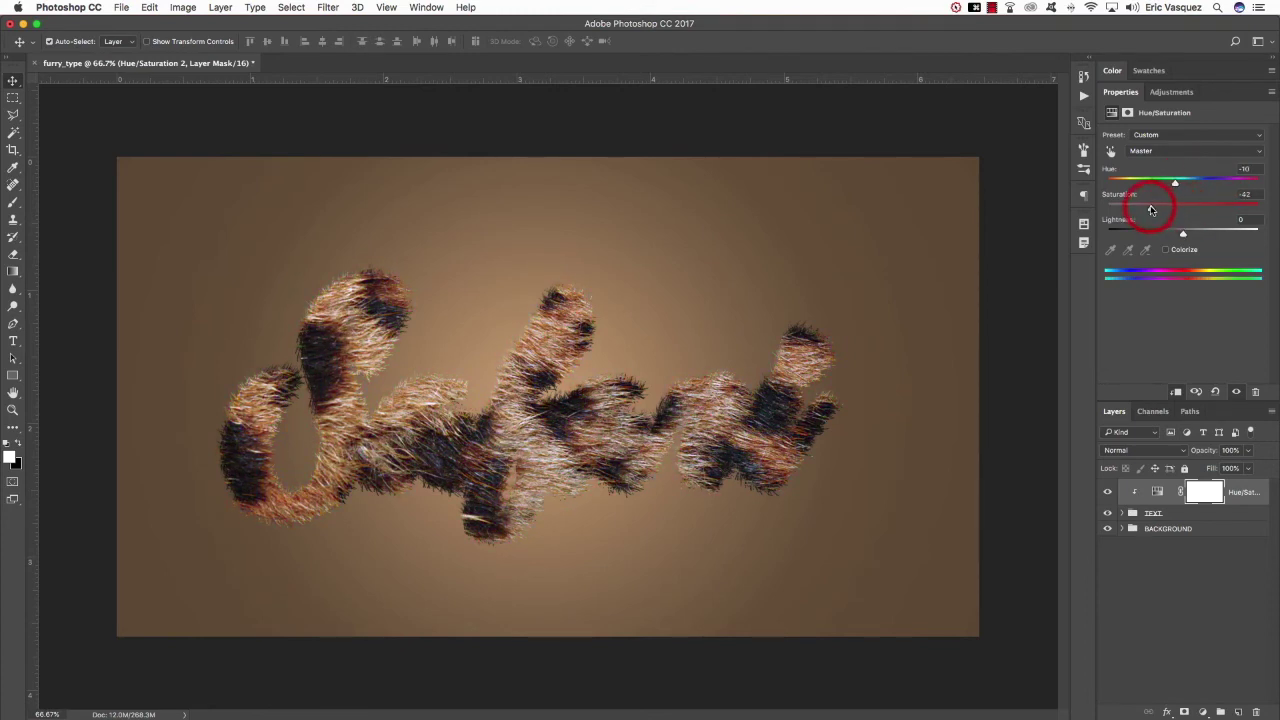
click(1176, 186)
drag(1249, 170, 1186, 209)
click(1152, 209)
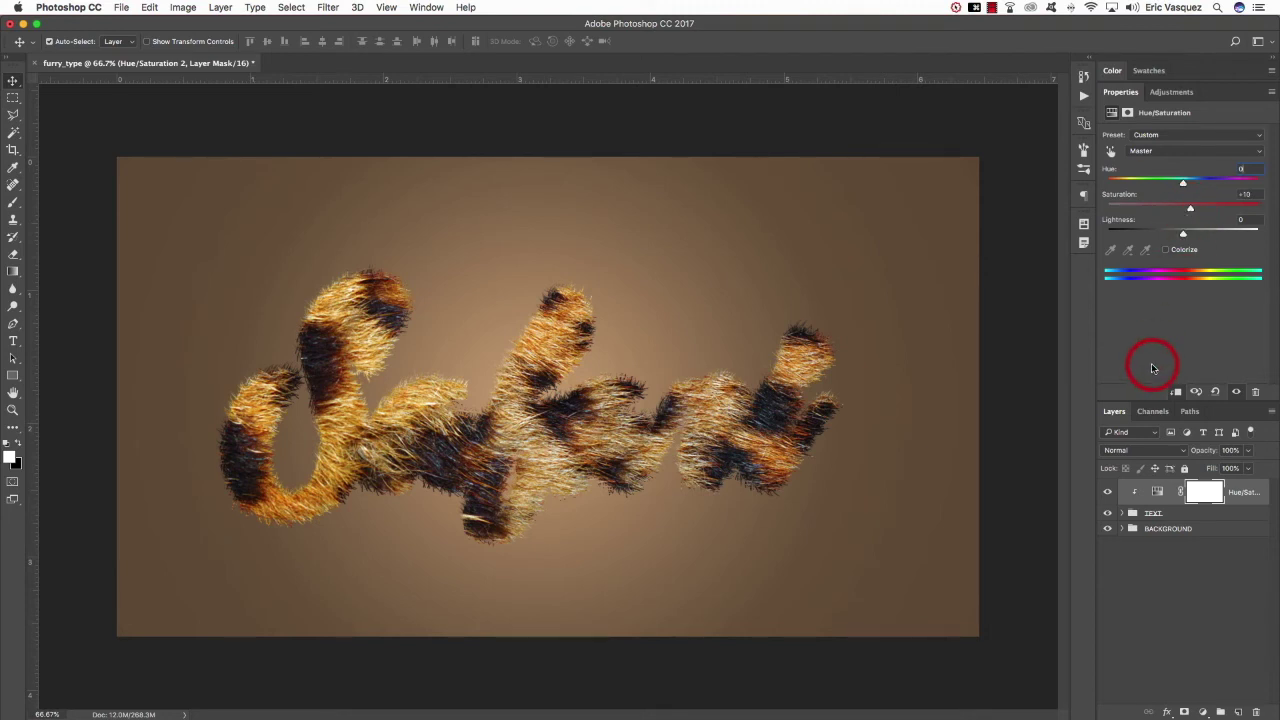
- Hide the Hue/Saturation adjustment inside the BACKGROUND group and collapse the group again
click(1121, 530)
click(1222, 549)
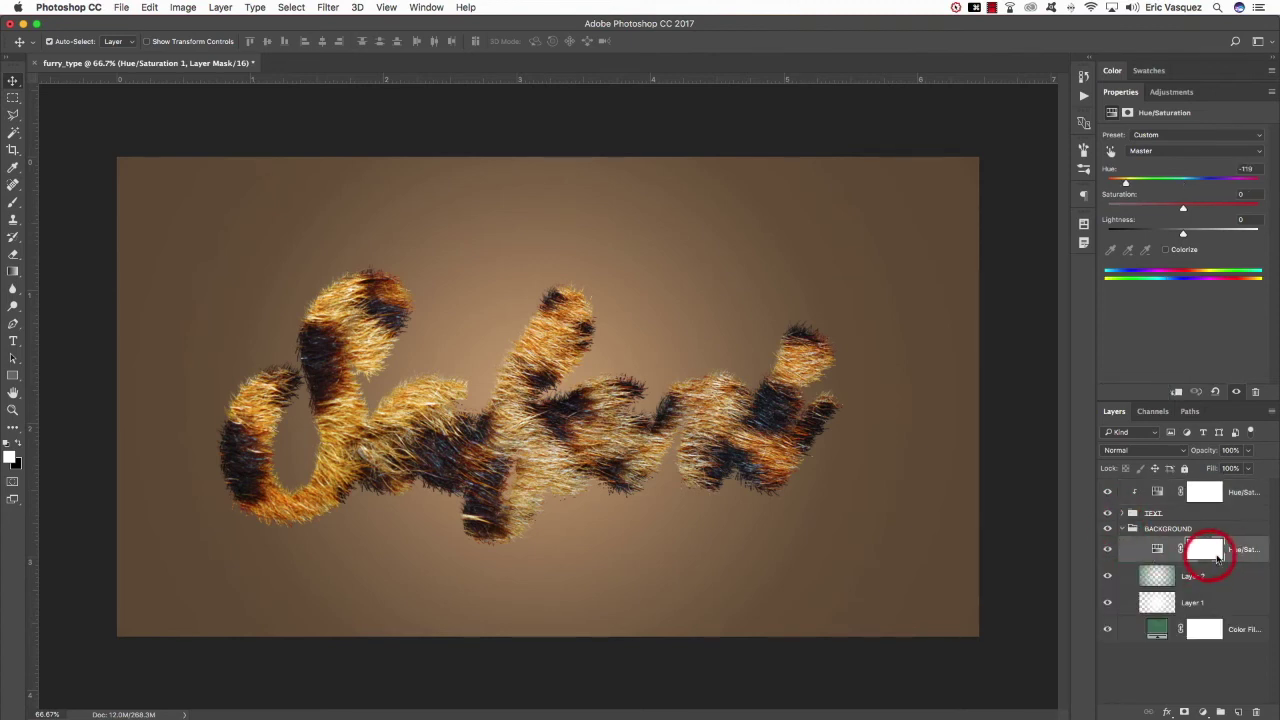
click(1108, 549)
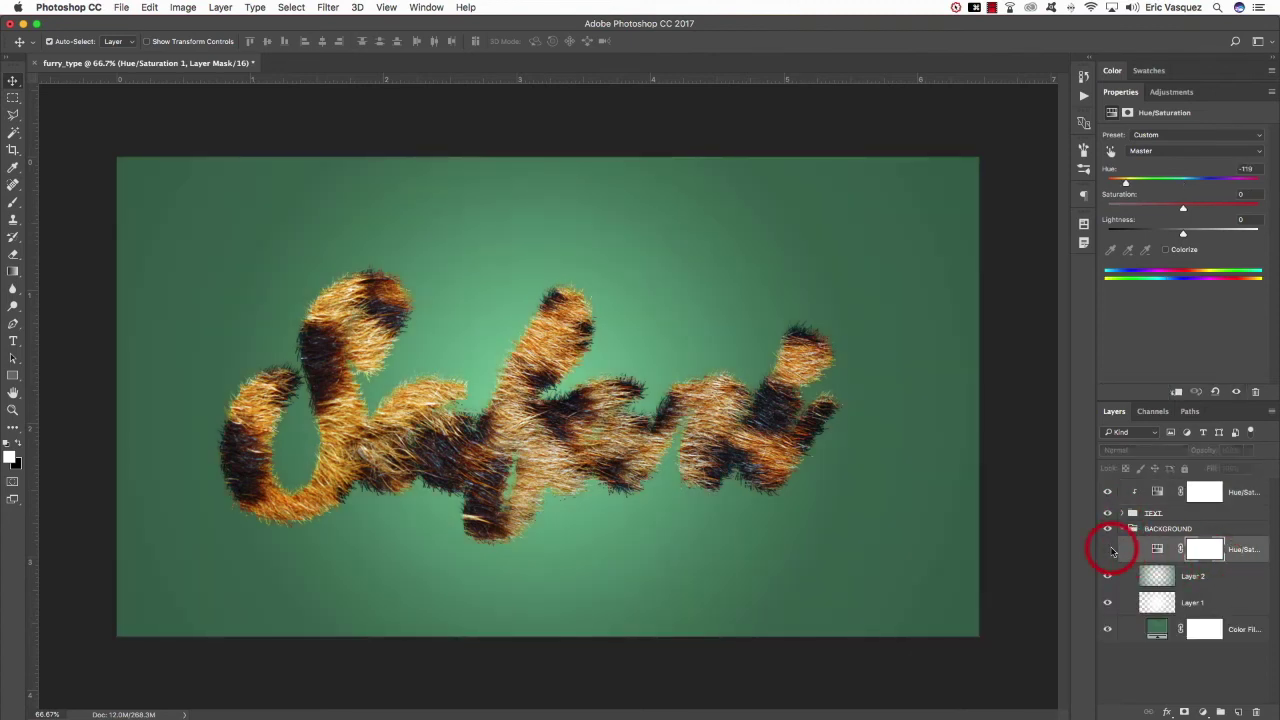
click(1108, 549)
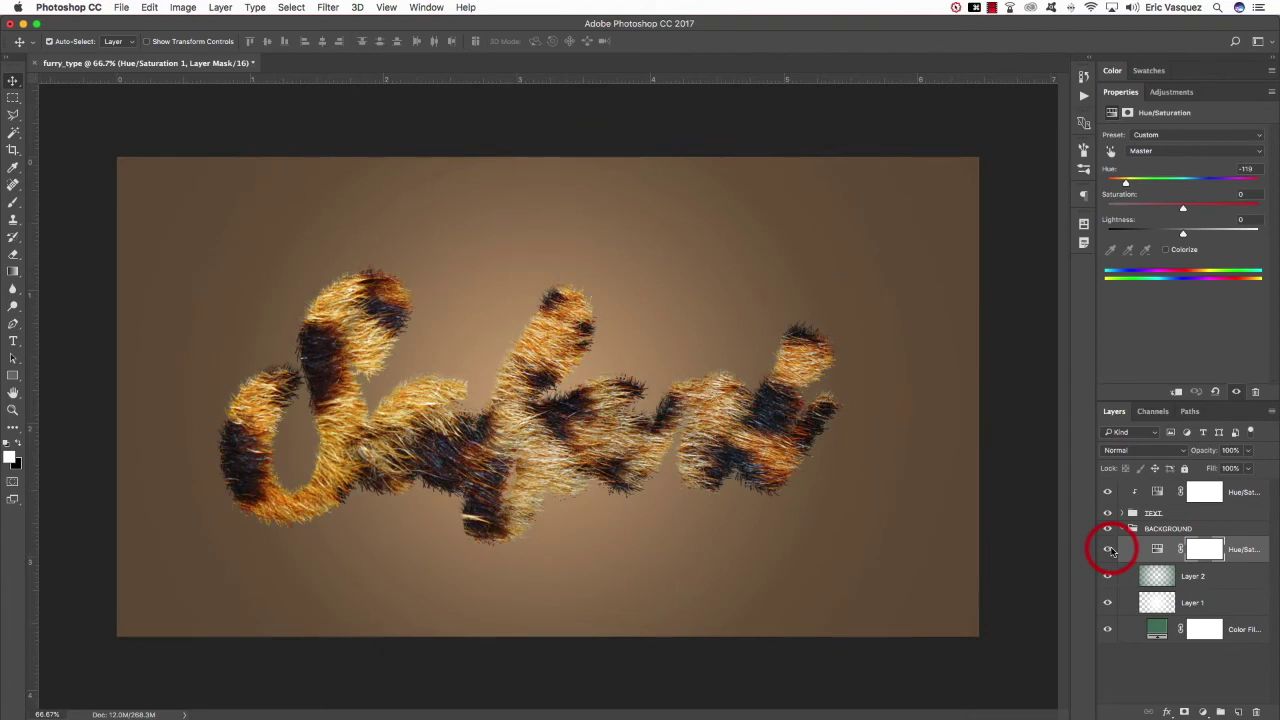
click(1108, 549)
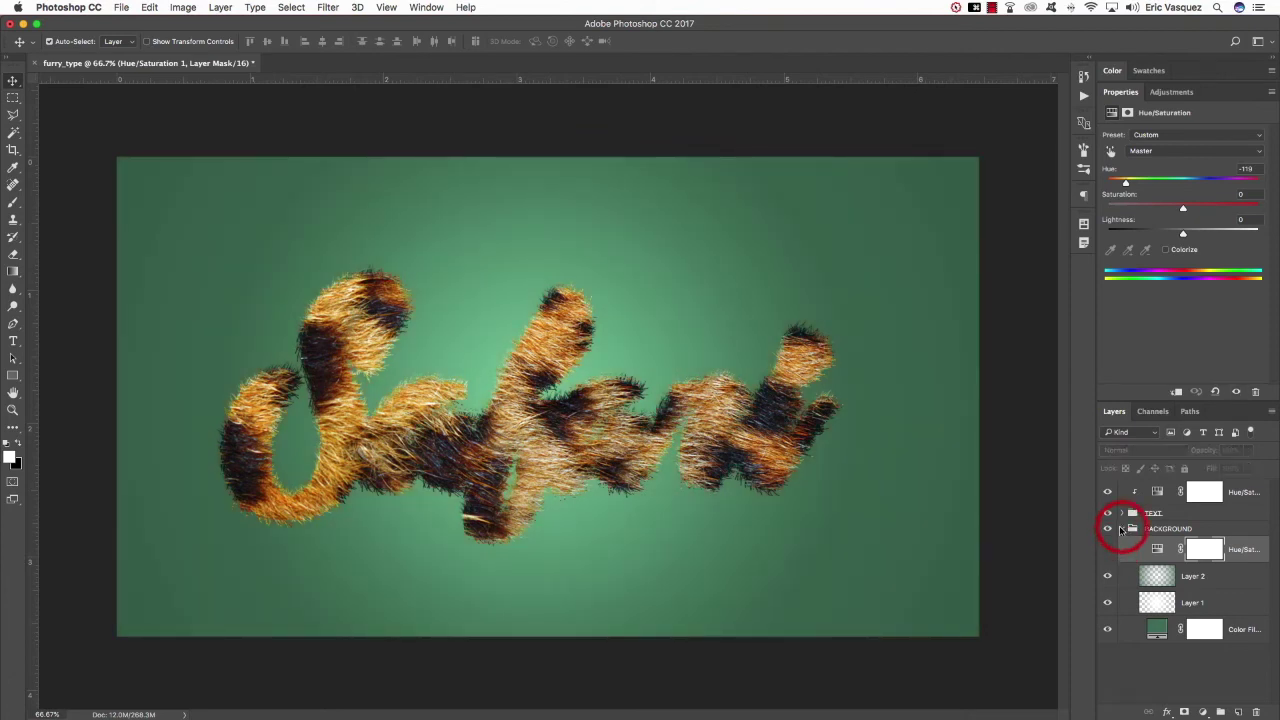
click(1122, 528)
- Add a black Drop Shadow to the whole TEXT group in Normal mode at 45% opacity, 14 px distance and 27 px size
click(1122, 513)
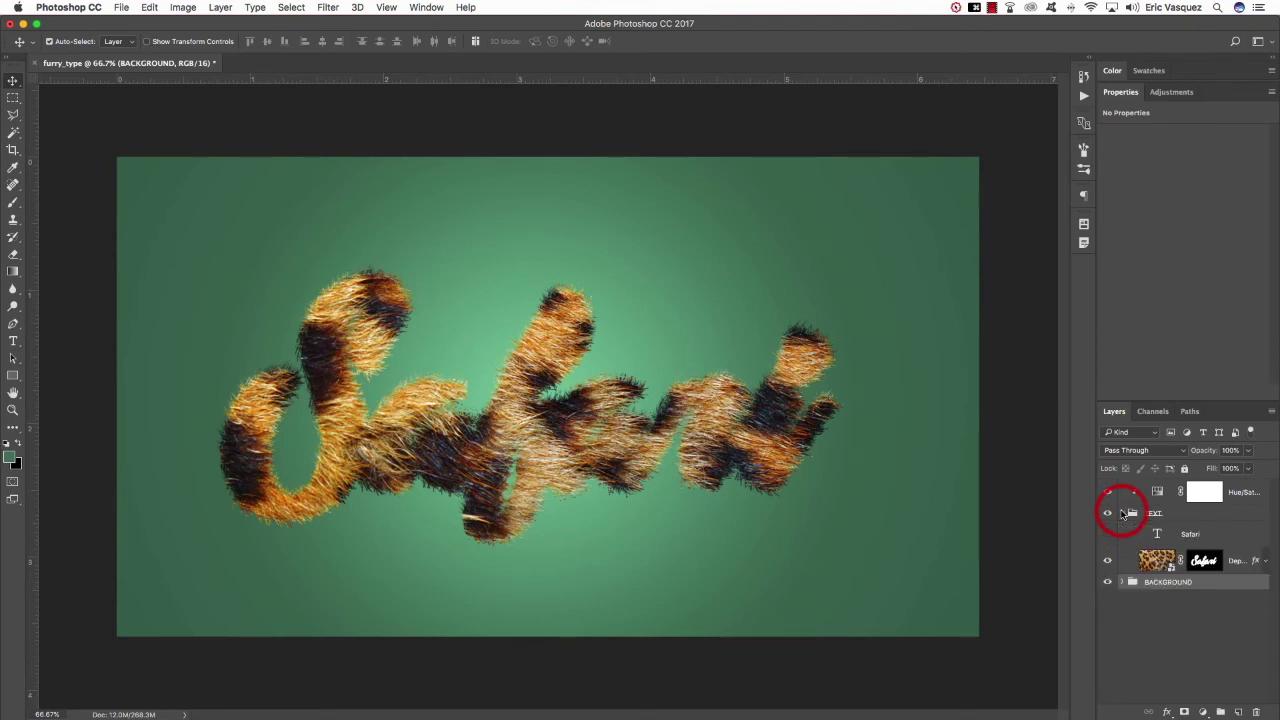
click(1250, 535)
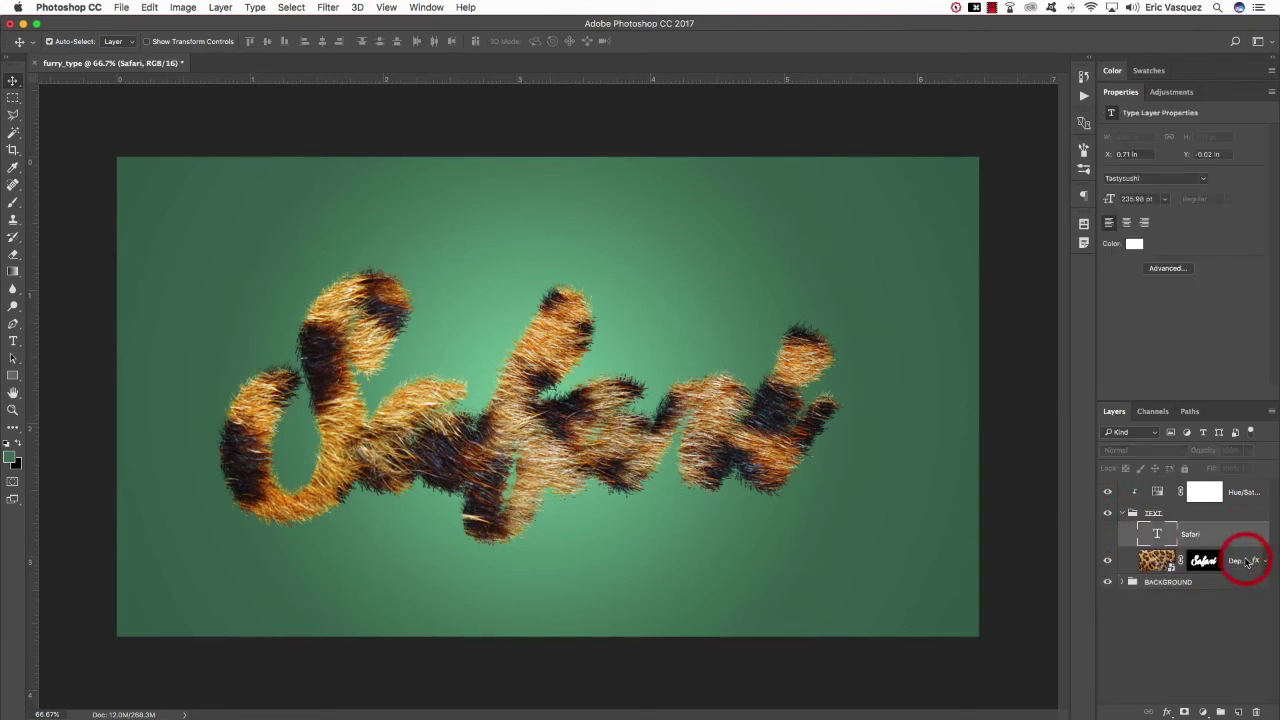
click(1248, 562)
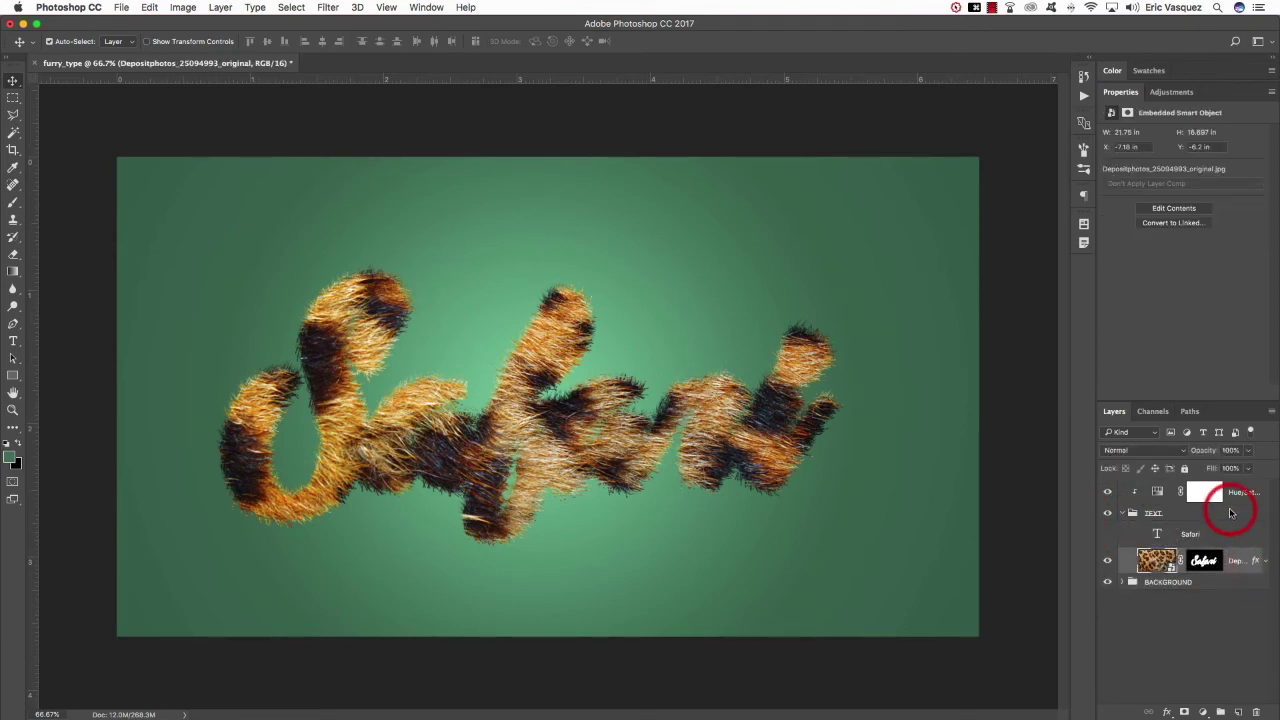
click(1207, 514)
click(1264, 516)
double_click(1264, 516)
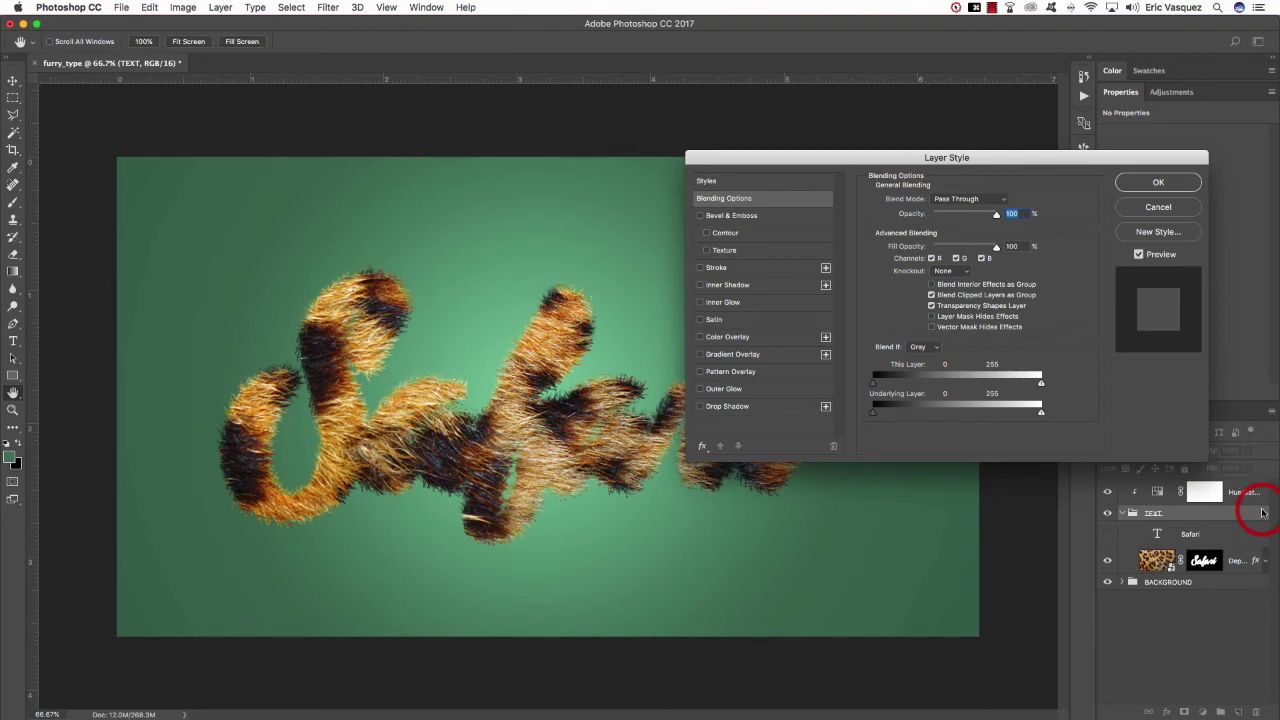
click(716, 407)
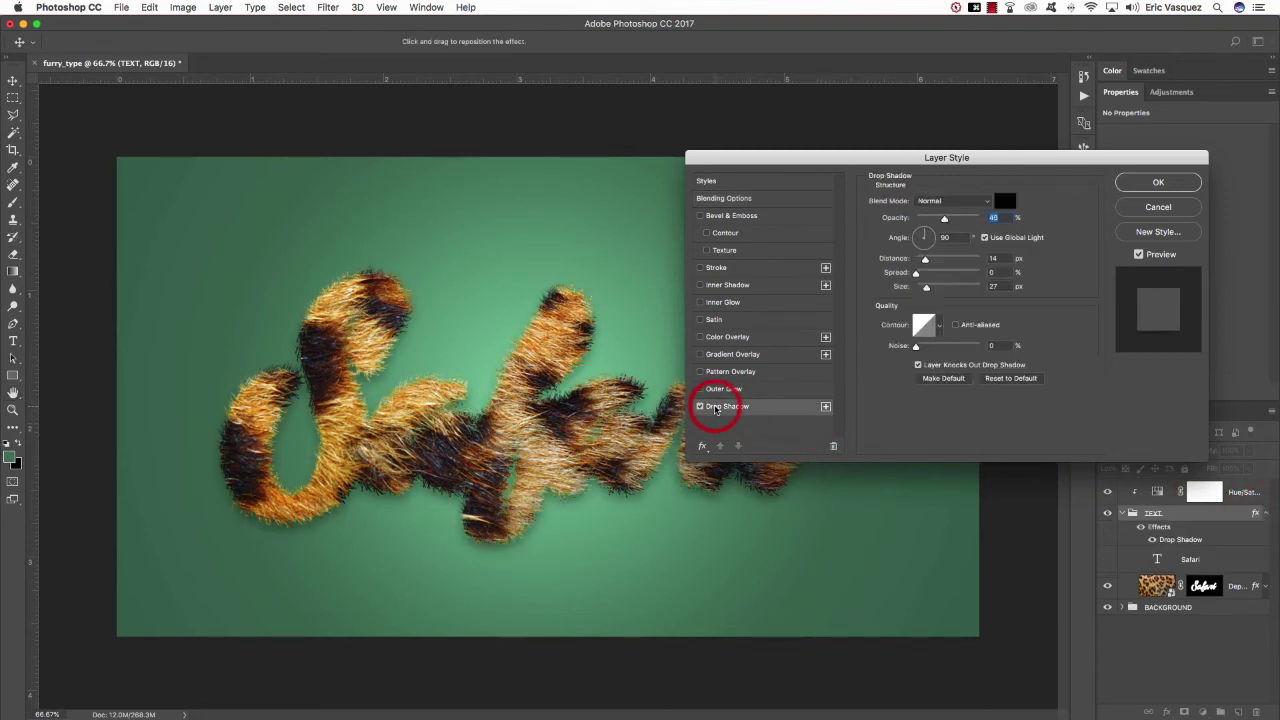
drag(743, 159, 763, 177)
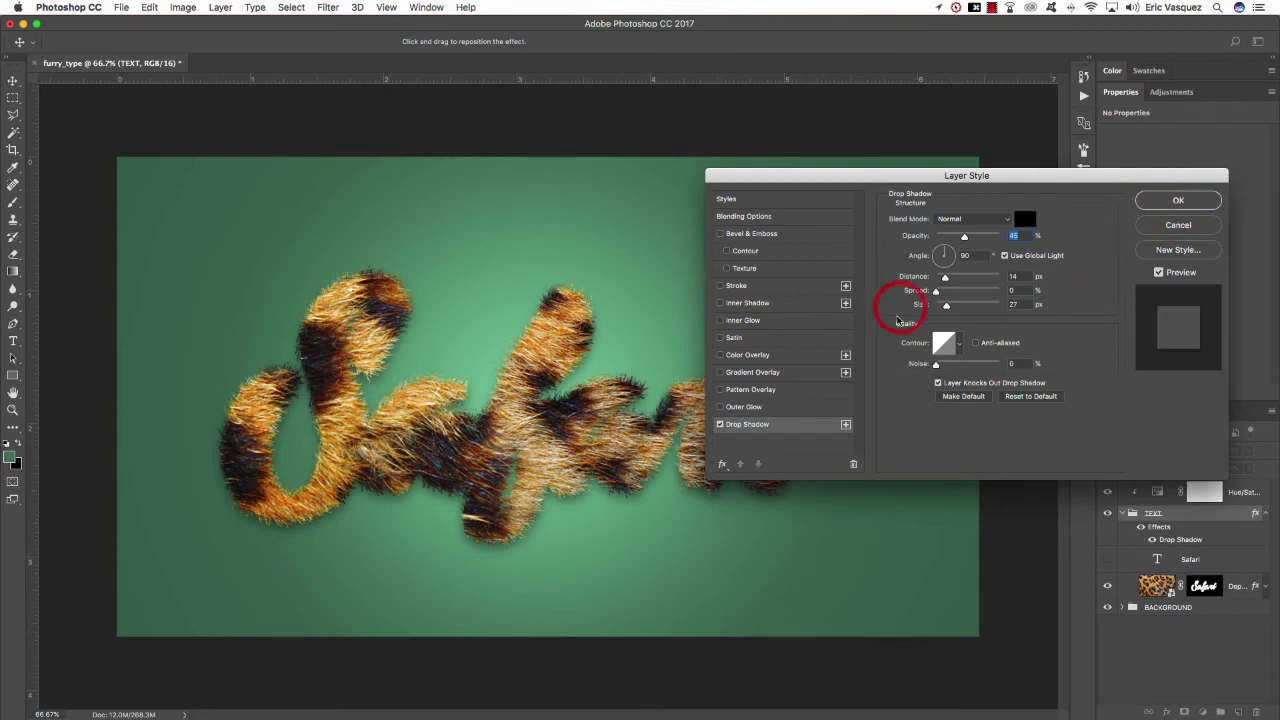
key(Return)
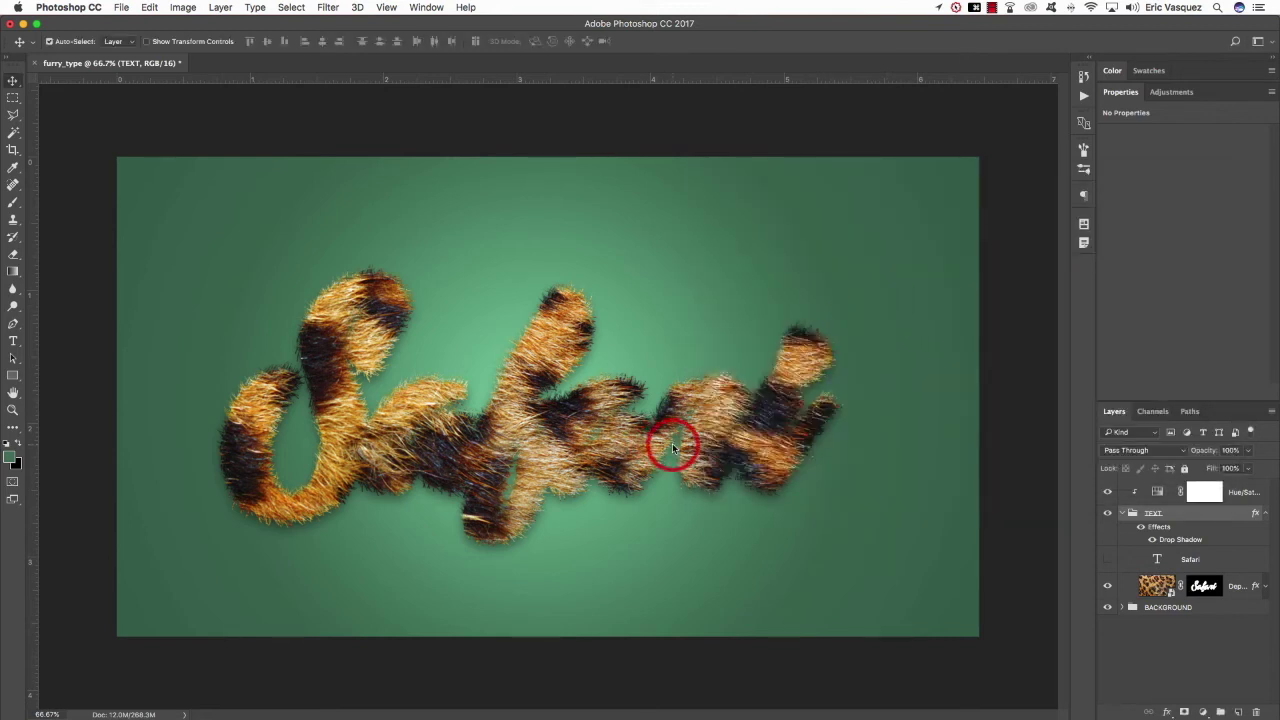
click(1264, 513)
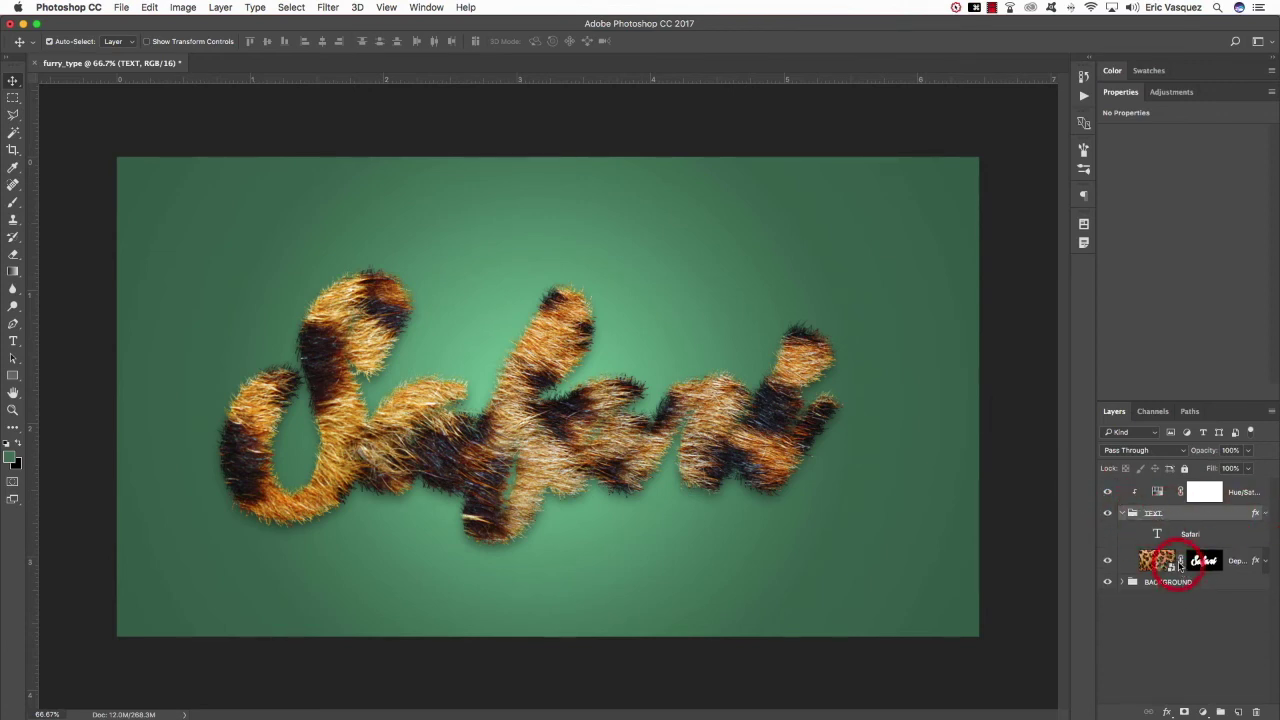
- Unlink the fur photo from its mask, scale it to about 136% and move it so another area fills the lettering
click(1150, 565)
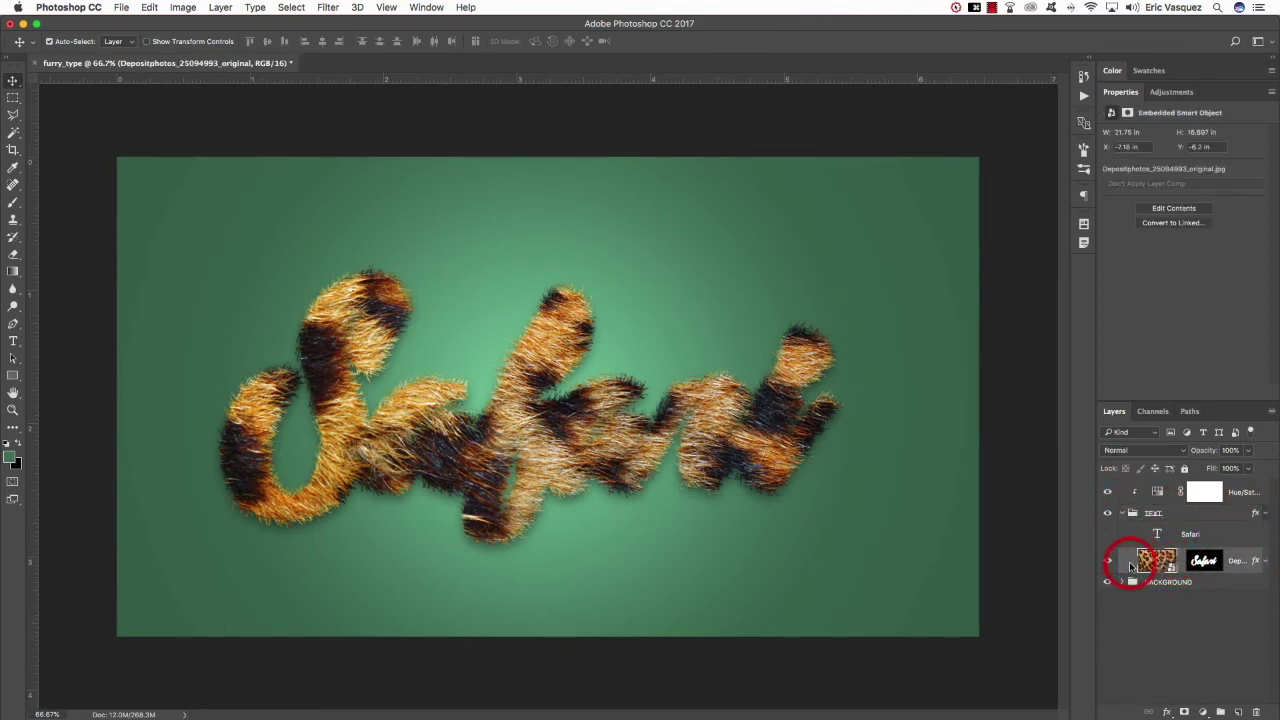
key(cmd+minus)
key(cmd+minus)
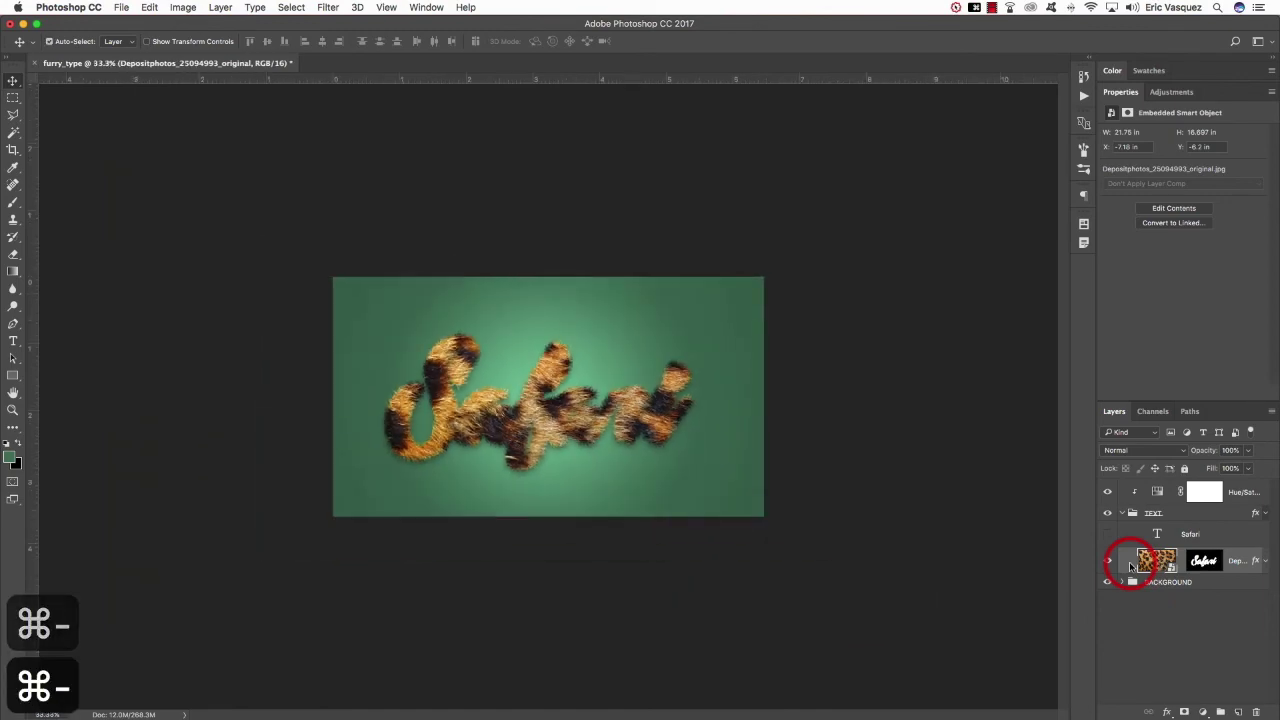
key(v)
key(cmd+t)
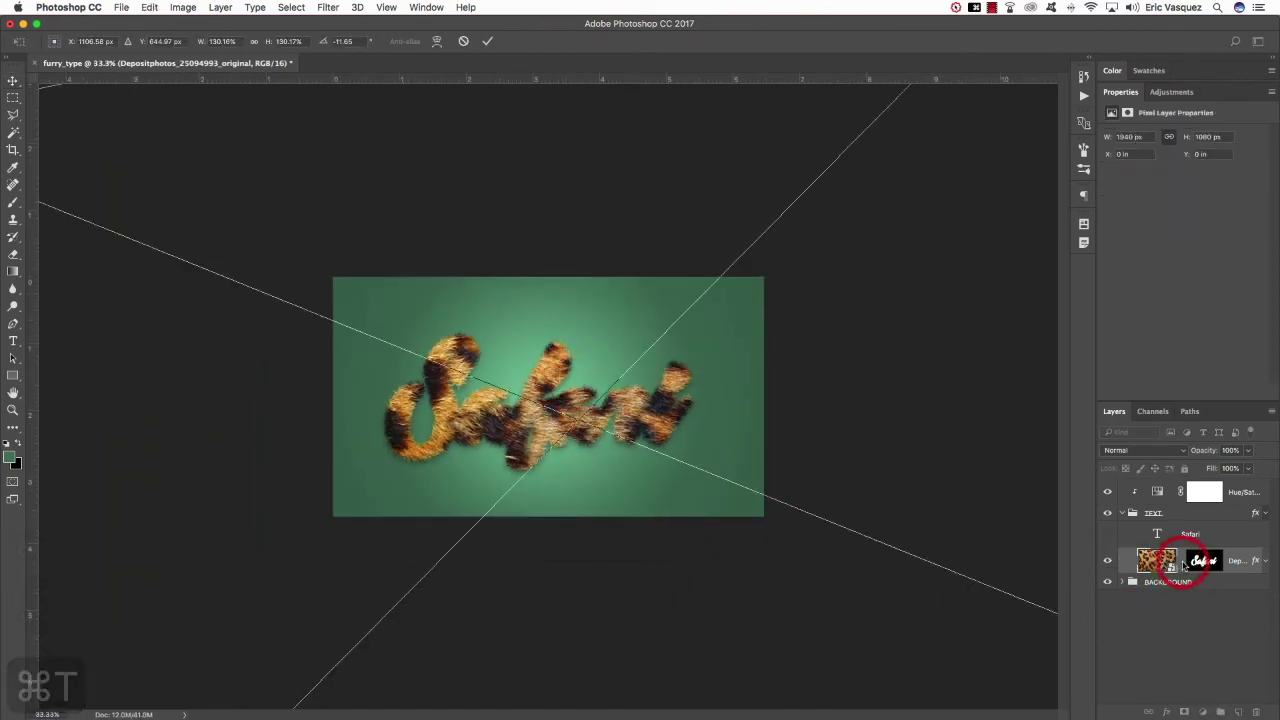
drag(695, 326, 586, 366)
drag(946, 220, 969, 200)
key(Return)
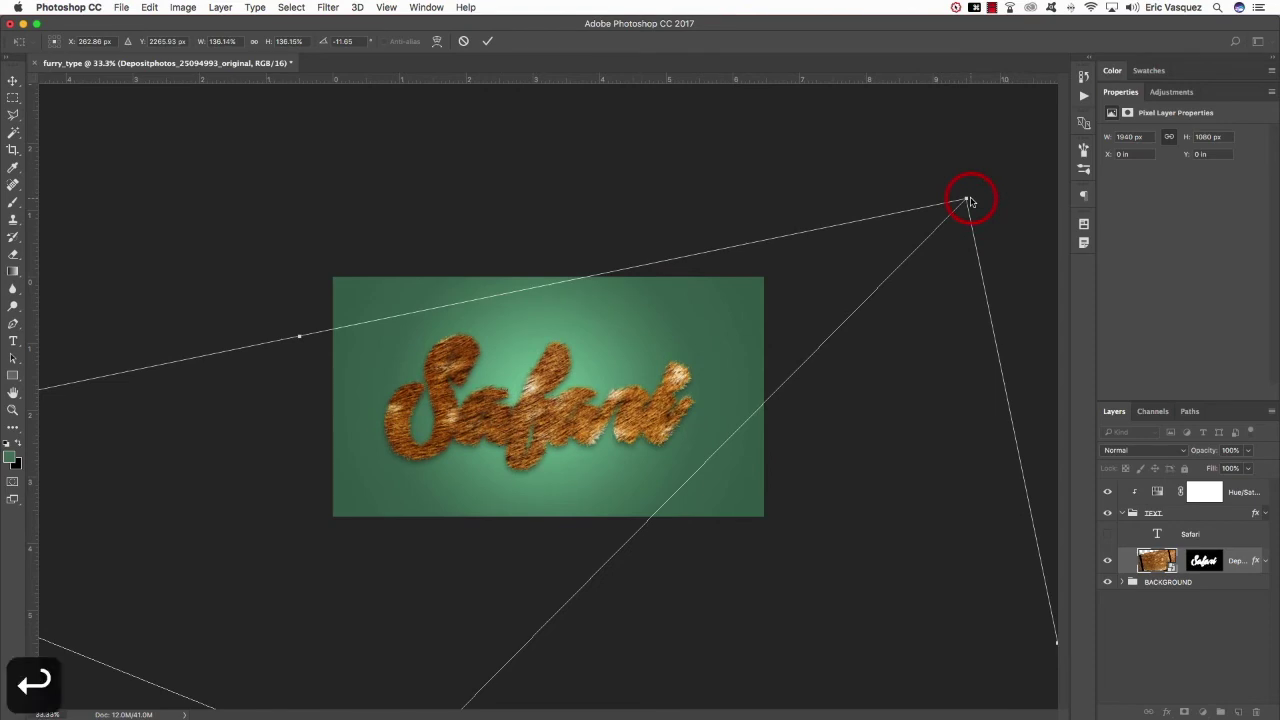
key(super+equal)
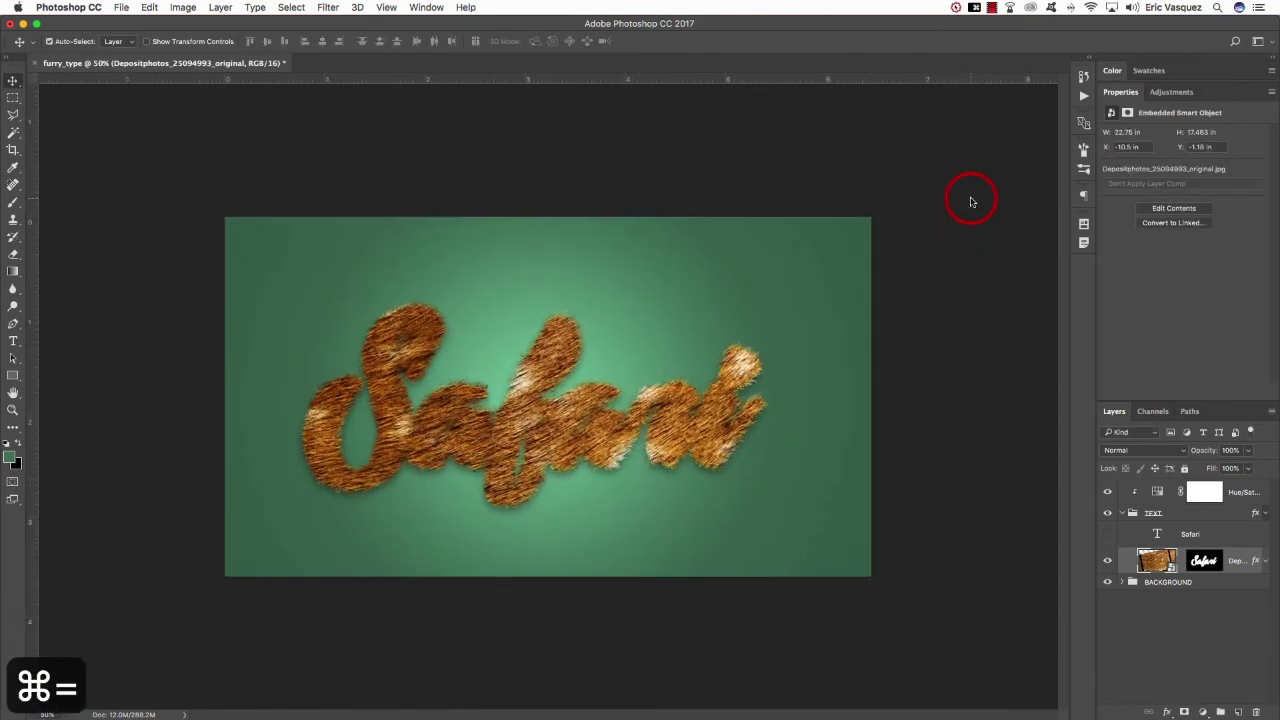
- Rotate the fur photo to about 0.85°, enlarge it to about 164% and move its striped area over the lettering
key(v)
key(super+t)
drag(661, 163, 857, 186)
drag(520, 378, 567, 437)
key(space)
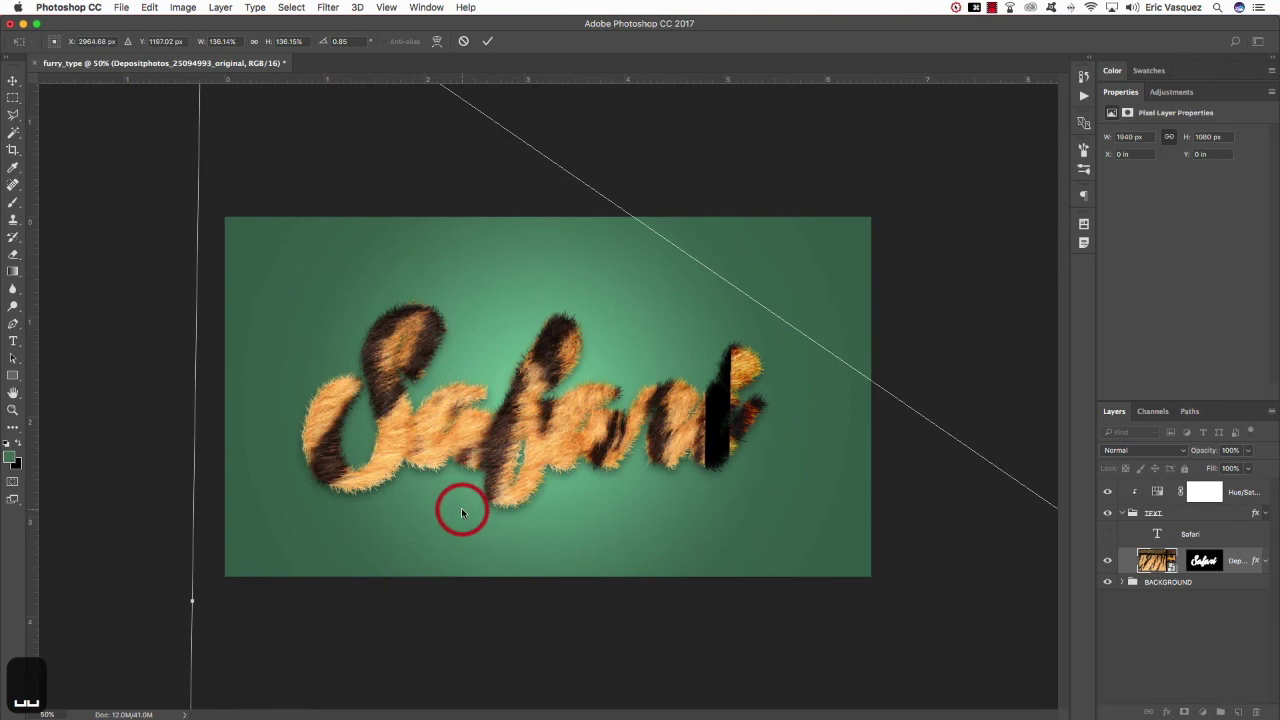
key(super+minus)
key(super+minus)
drag(376, 158, 259, 106)
drag(501, 438, 573, 456)
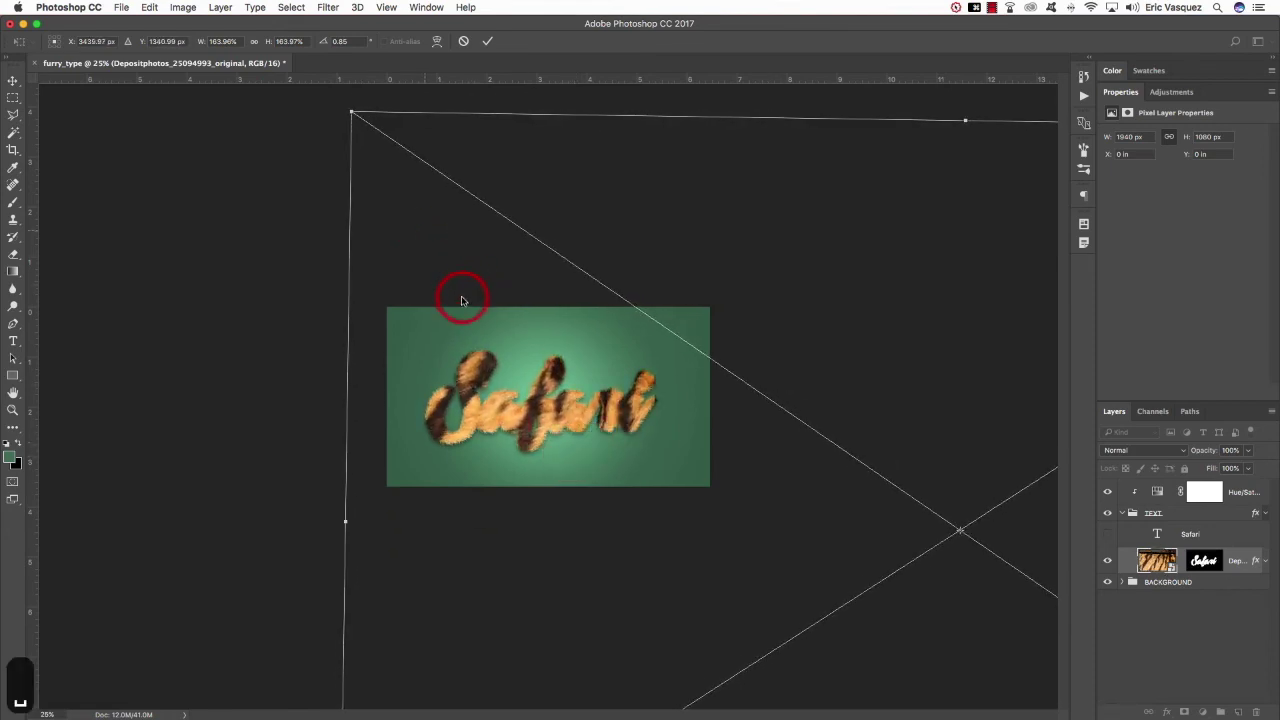
- Enlarge the fur photo to about 176%, rotate it to about -1.22° and reposition its stripes across the lettering
drag(352, 112, 308, 86)
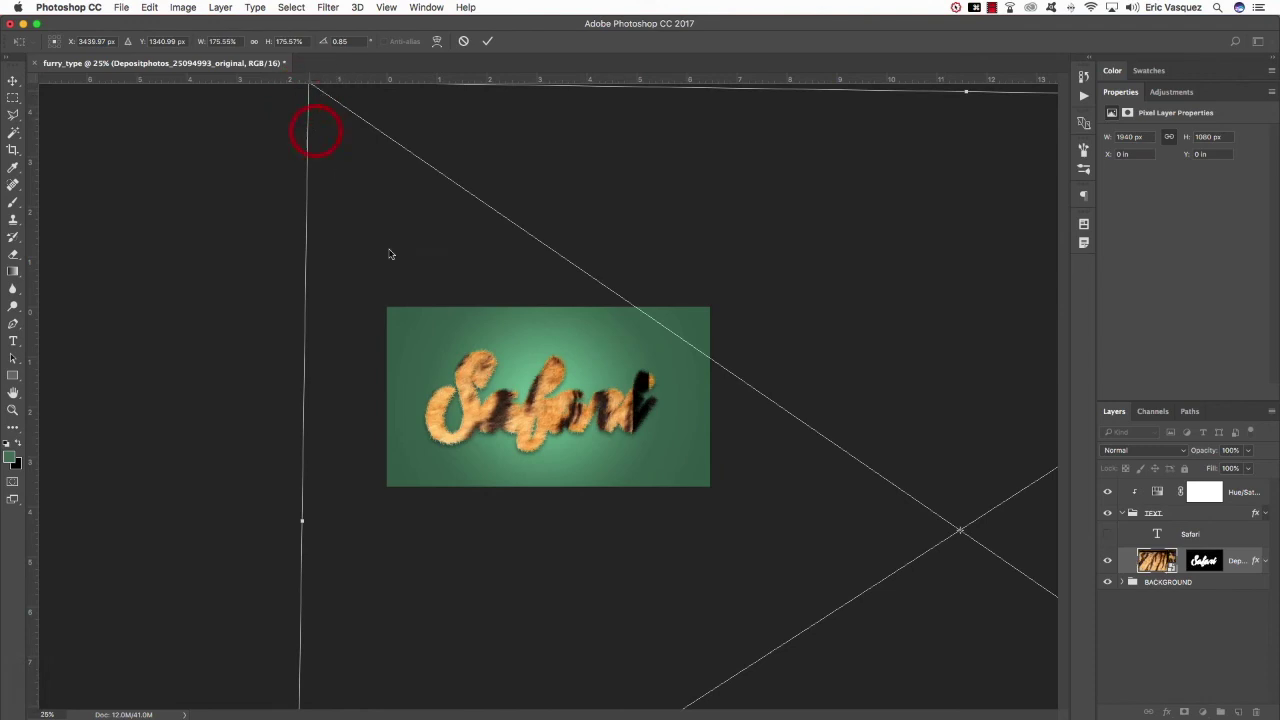
drag(510, 408, 514, 429)
drag(251, 429, 244, 449)
drag(531, 466, 608, 406)
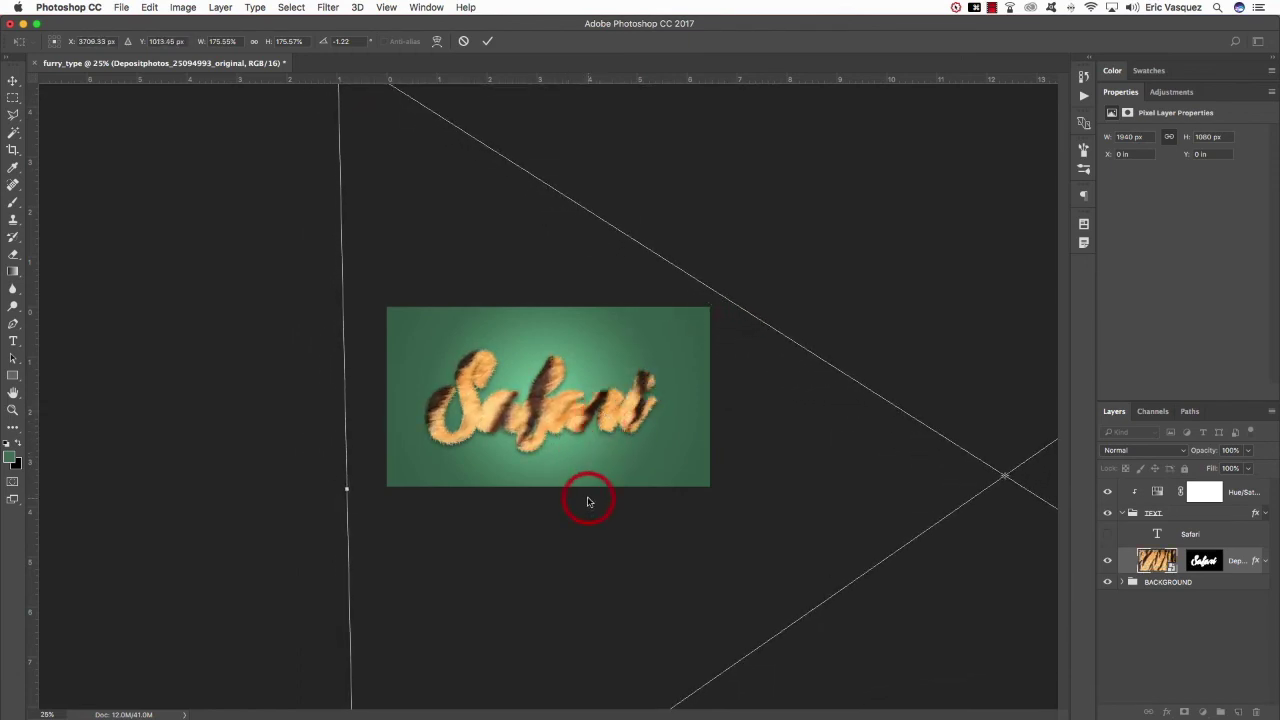
key(Return)
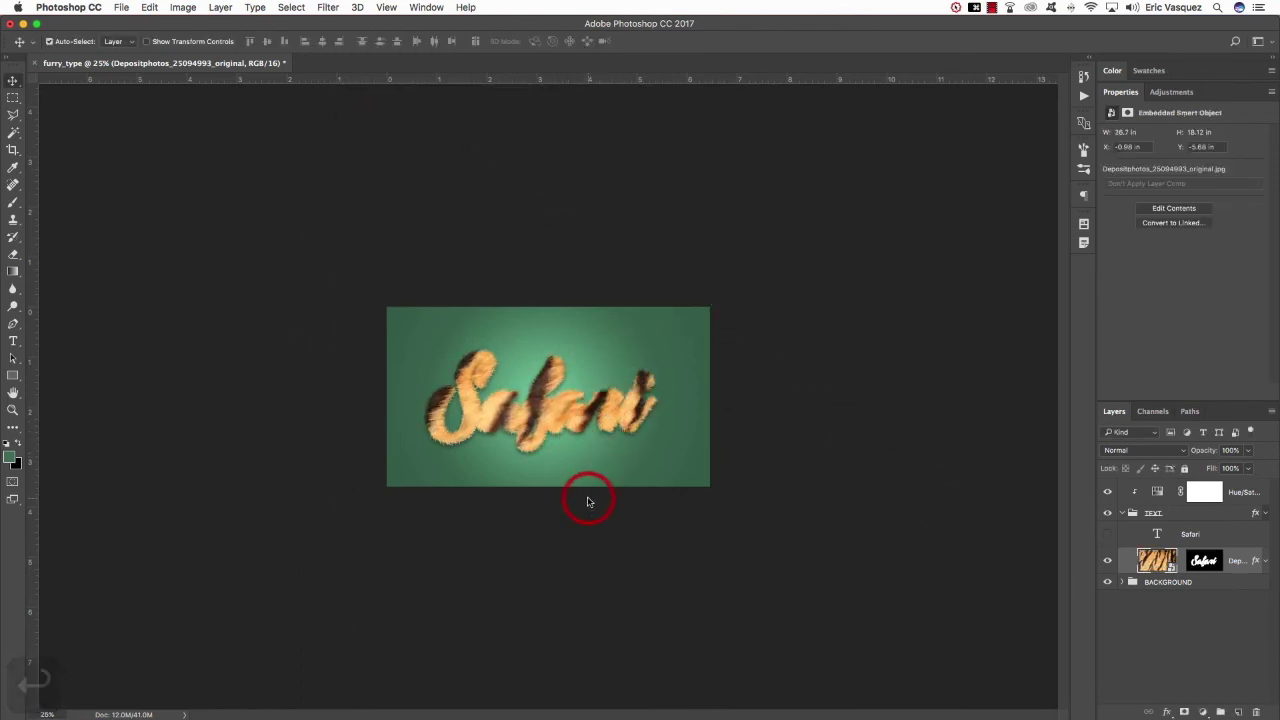
key(super+0)
key(super+minus)
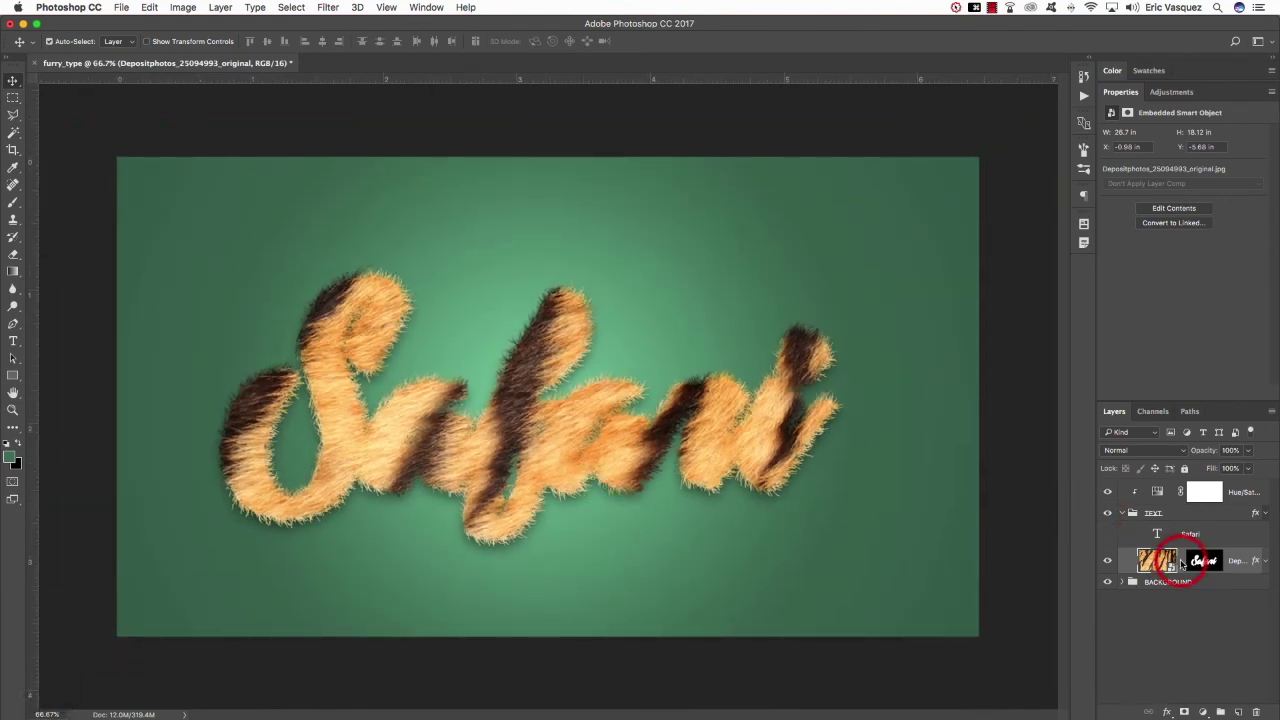
- Collapse the TEXT group and set the Saturation of the clipped Hue/Saturation adjustment to +7
click(1124, 513)
click(1122, 513)
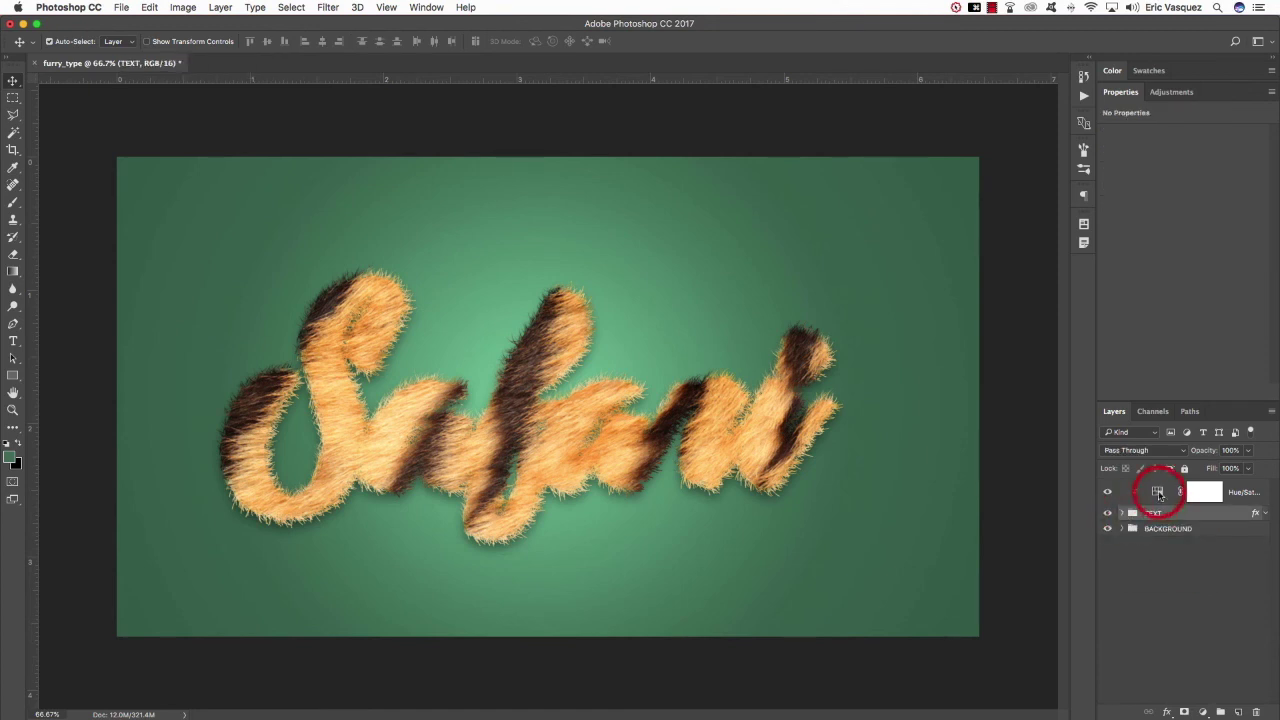
click(1151, 490)
key(ctrl+alt+g)
mouse_move(1183, 201)
mouse_down()
mouse_move(1146, 206)
mouse_move(1191, 207)
mouse_up()
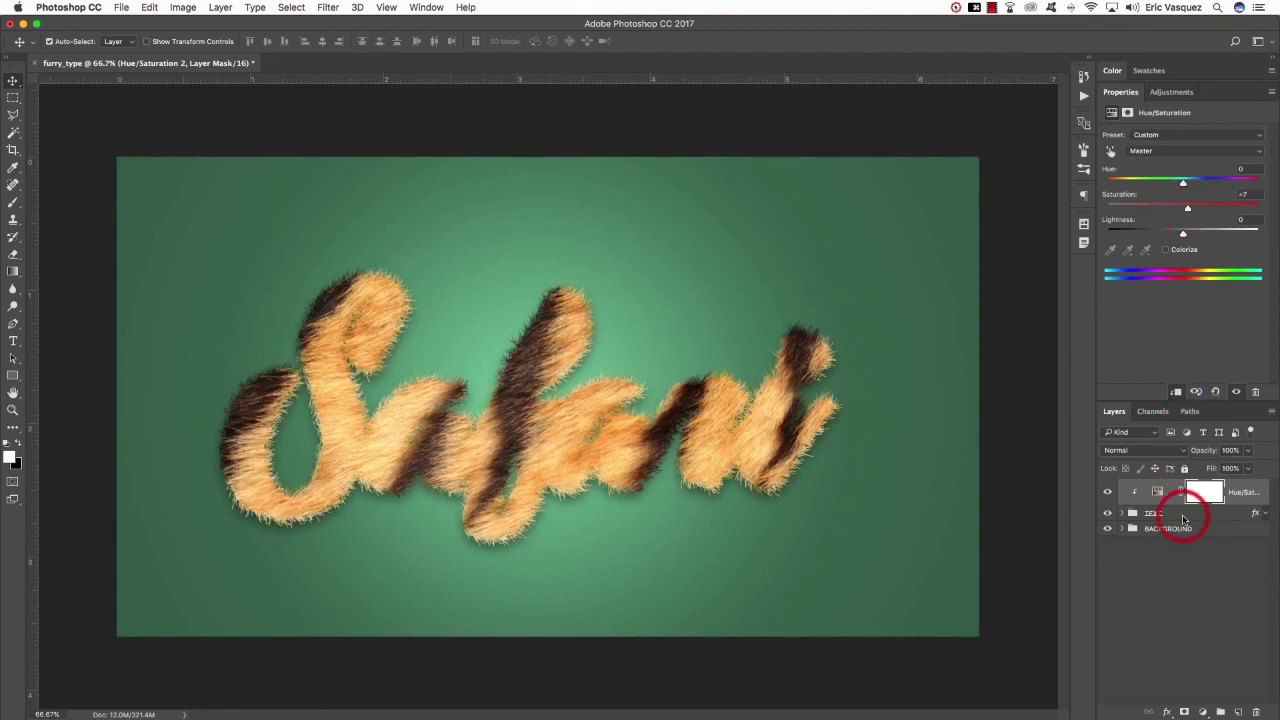
- Try a clipped Curves adjustment above the TEXT group with a midpoint at input 131, output 127, and delete it
click(1174, 514)
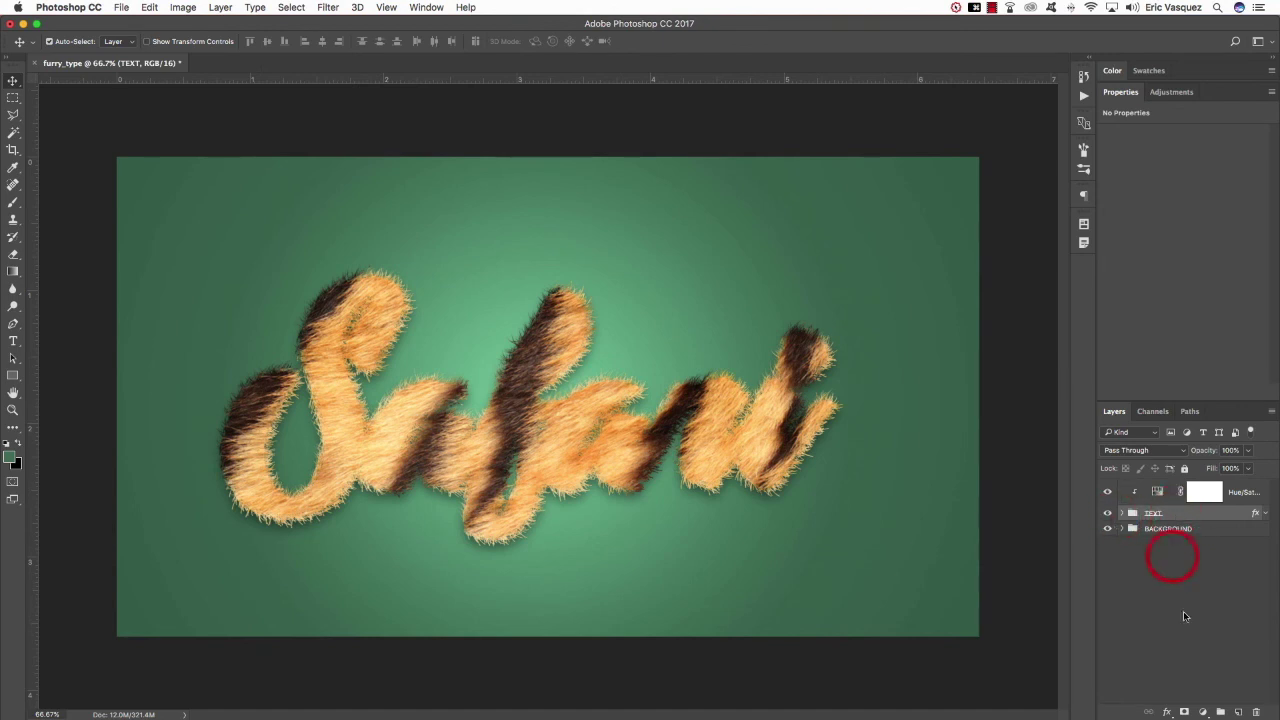
click(1202, 712)
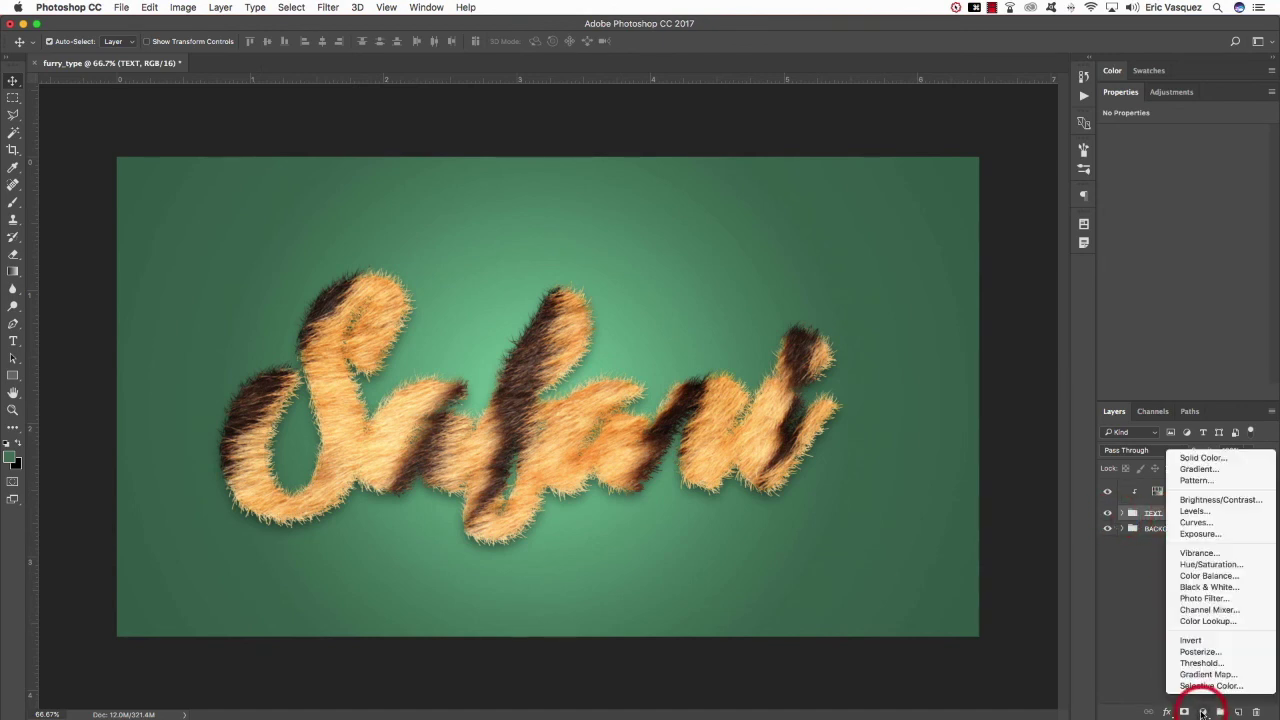
click(1196, 523)
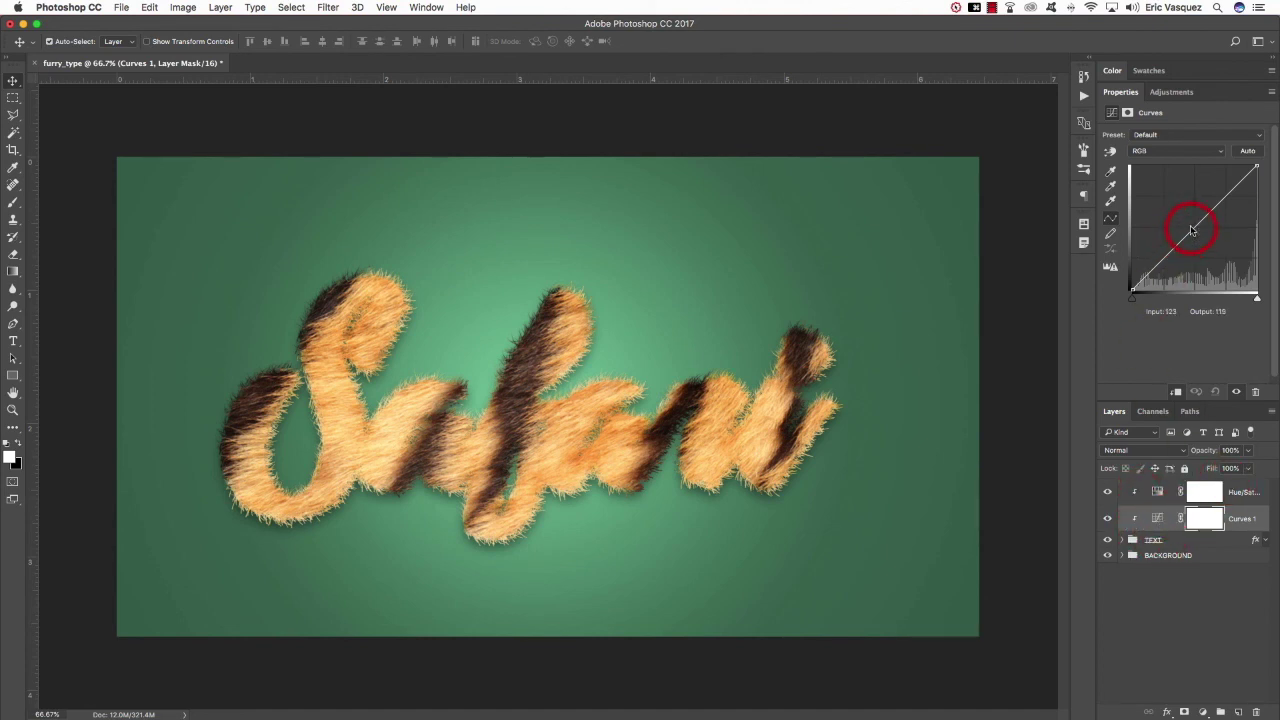
mouse_move(1201, 235)
mouse_down()
mouse_move(1188, 224)
mouse_move(1196, 231)
mouse_up()
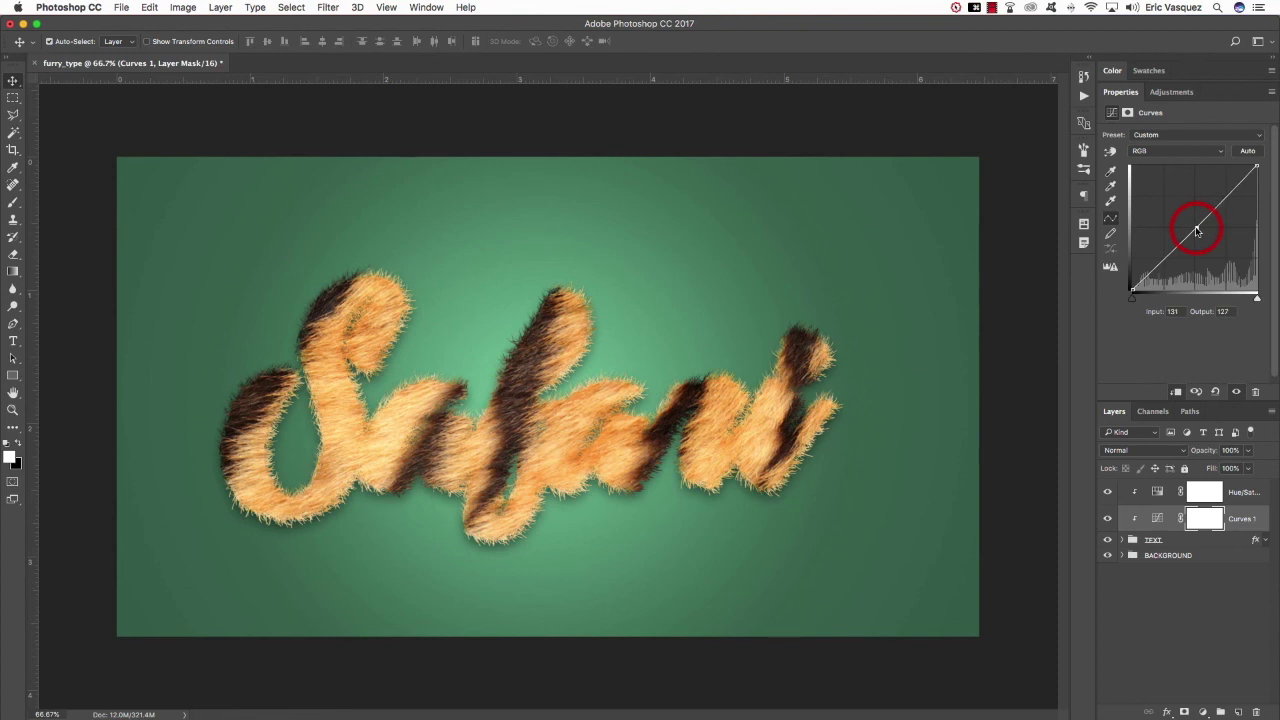
drag(1252, 519, 1256, 712)
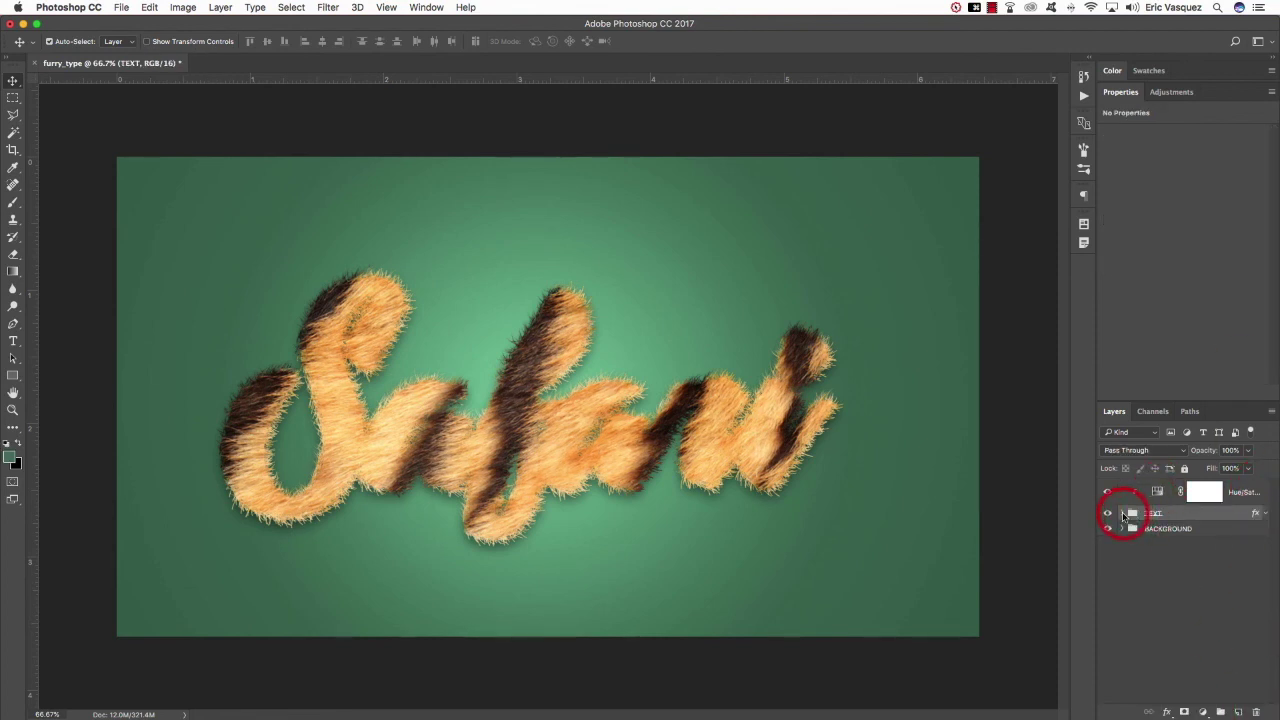
- Expand the TEXT group and move the fur photo inside its mask so the spotted leopard area fills the lettering
click(1122, 512)
click(1160, 558)
key(v)
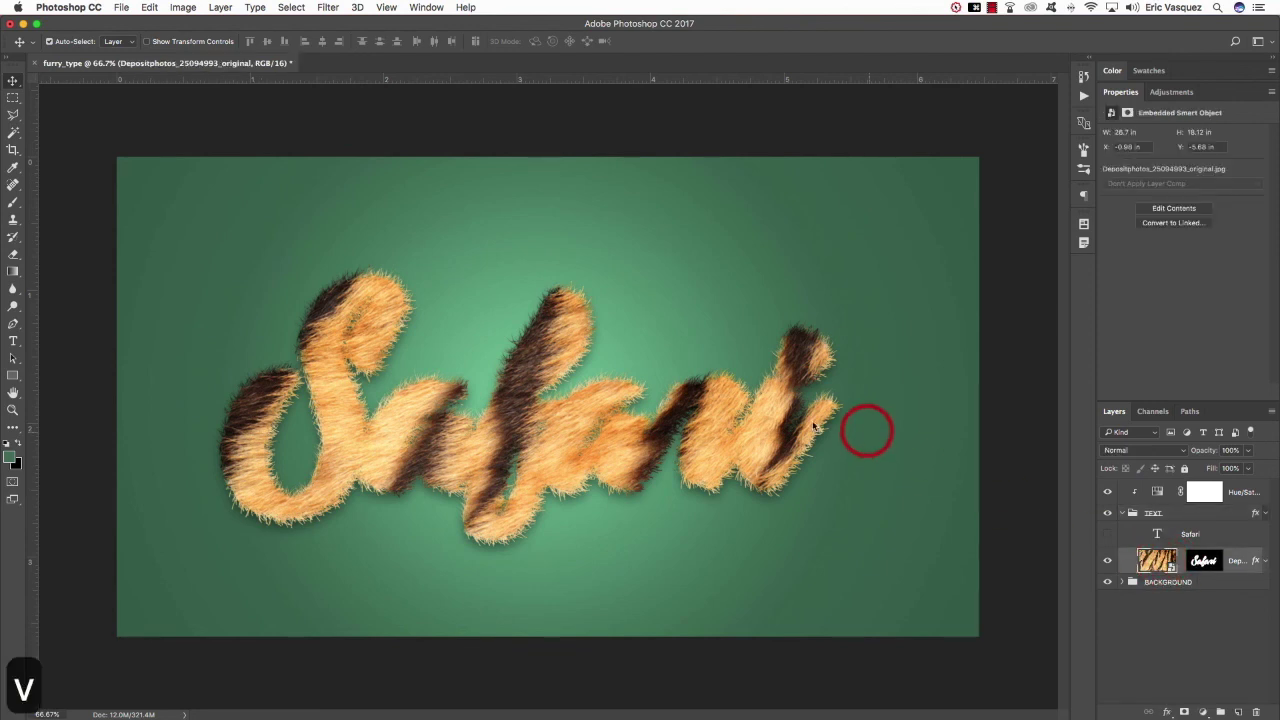
key(super+t)
drag(745, 438, 503, 429)
key(super+minus)
key(super+minus)
key(super+minus)
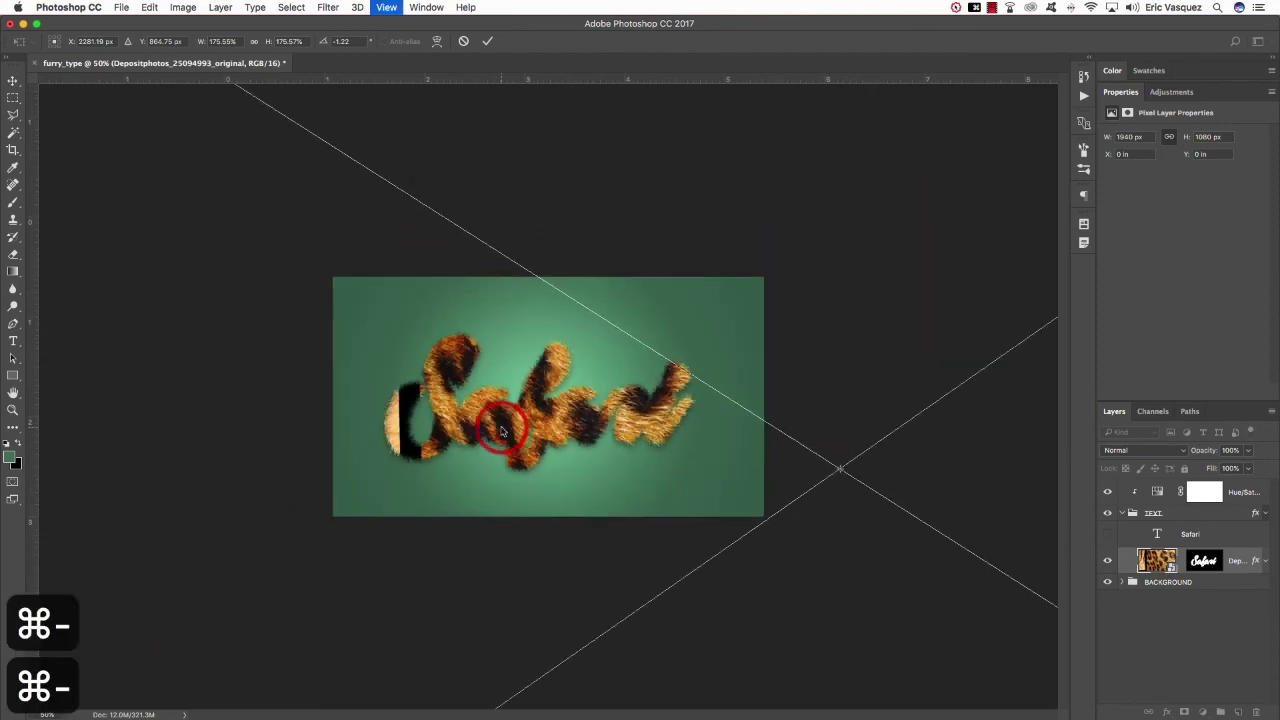
key(super+minus)
drag(497, 423, 580, 430)
key(Return)
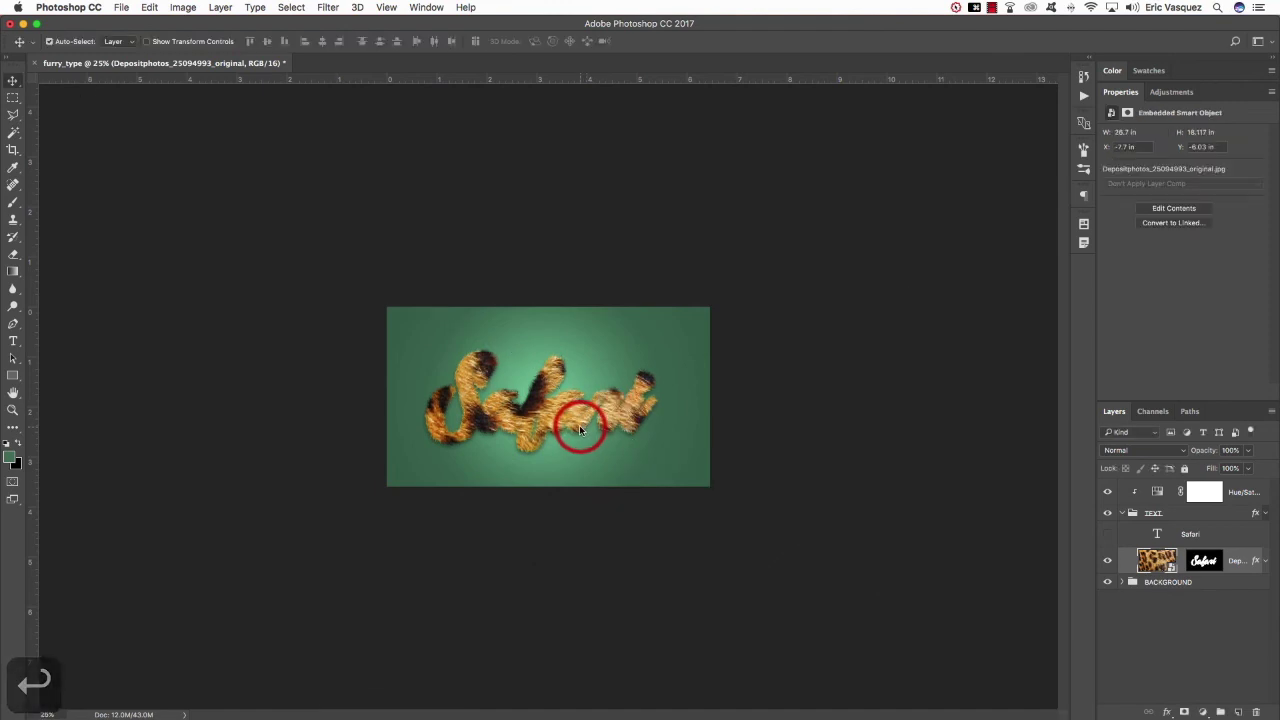
- Scale the fur photo down to about 141%, reposition its spots within the lettering and collapse the TEXT group
key(super+minus)
key(super+minus)
key(super+t)
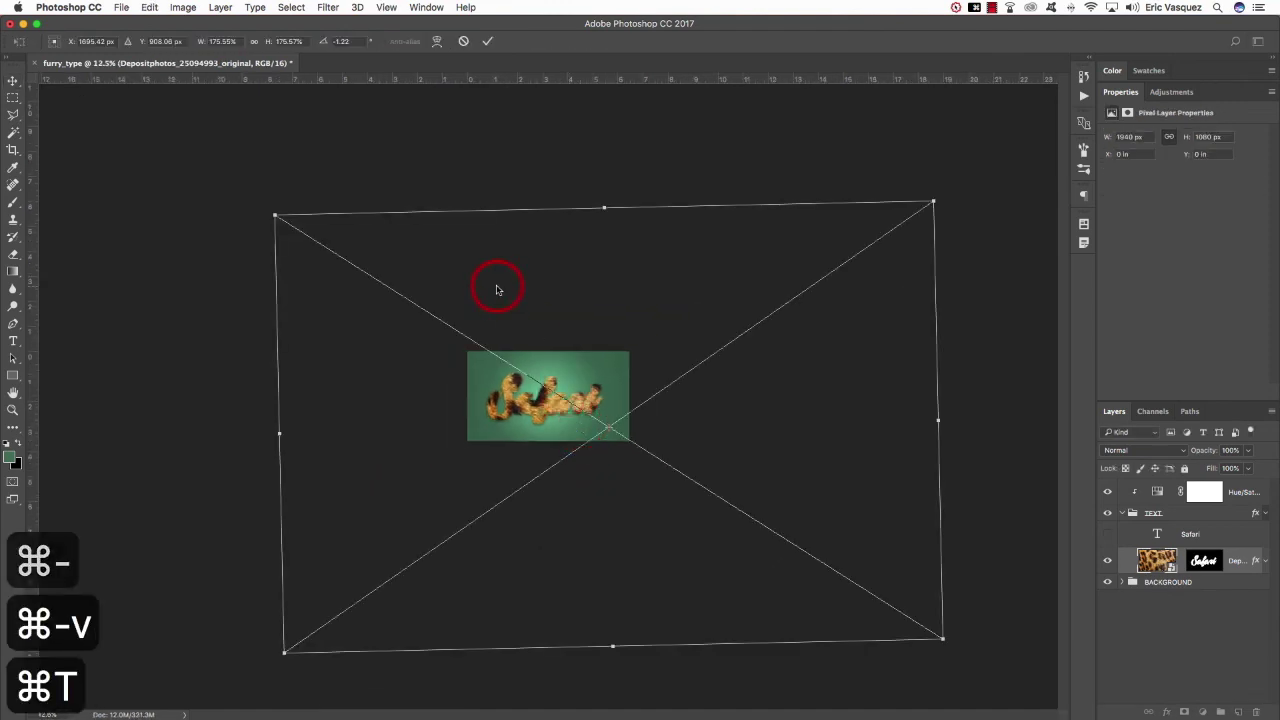
drag(943, 206, 872, 236)
drag(766, 366, 733, 366)
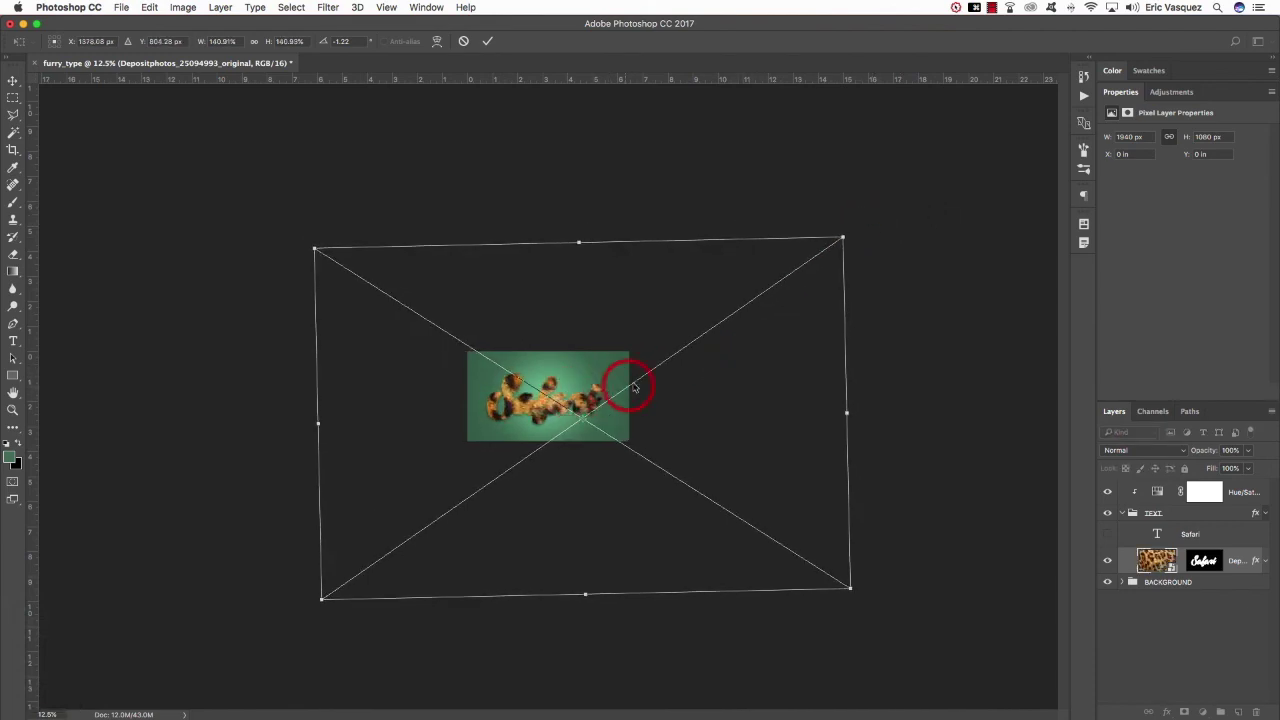
key(Return)
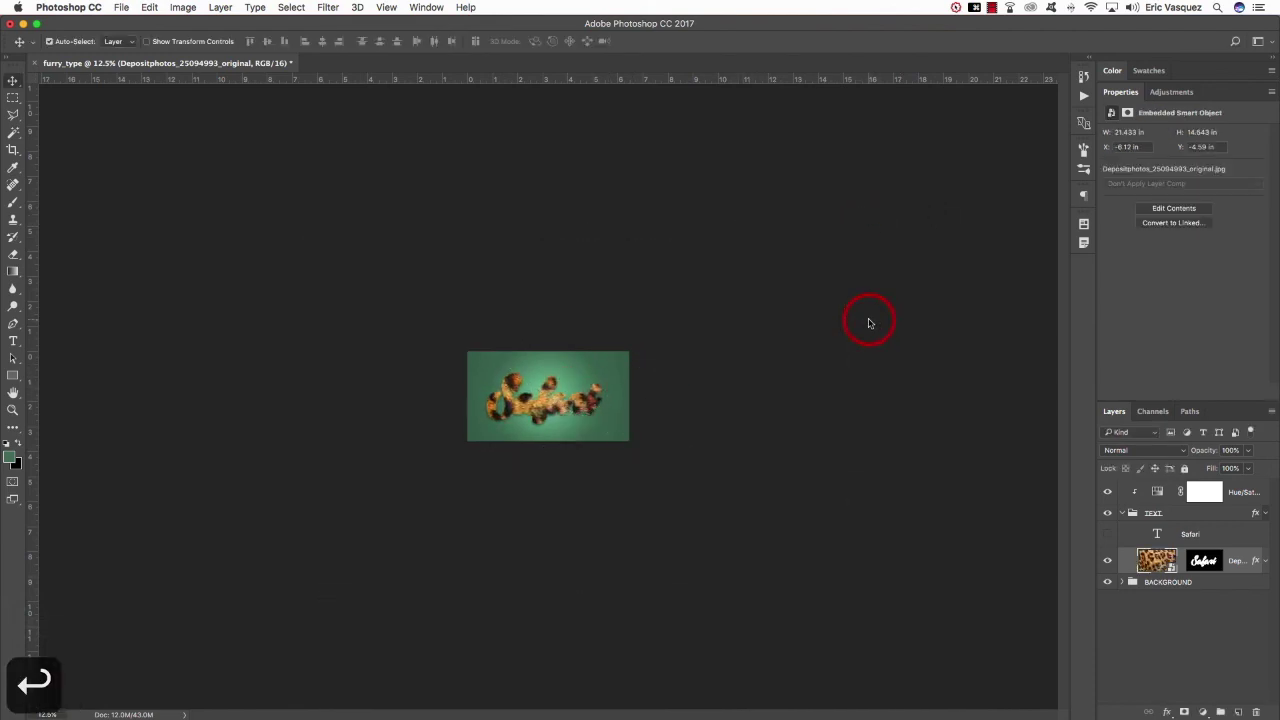
key(super+0)
key(super+minus)
key(super+v)
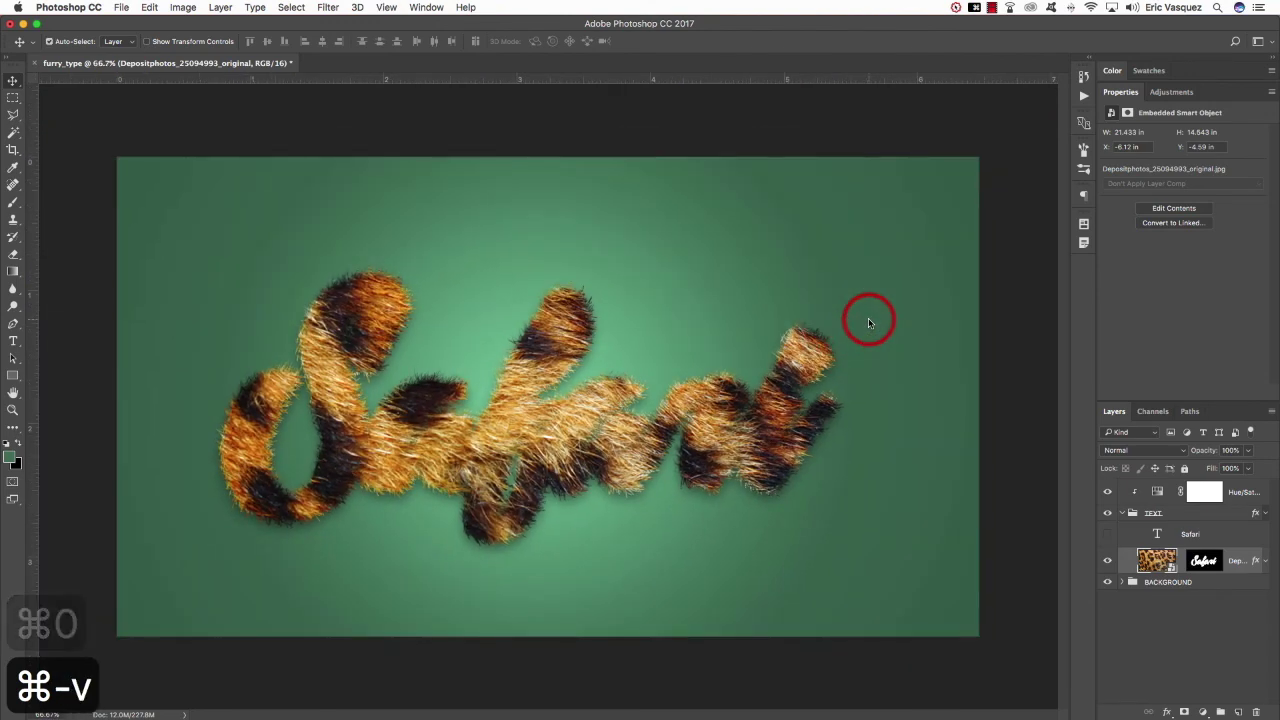
click(1128, 514)
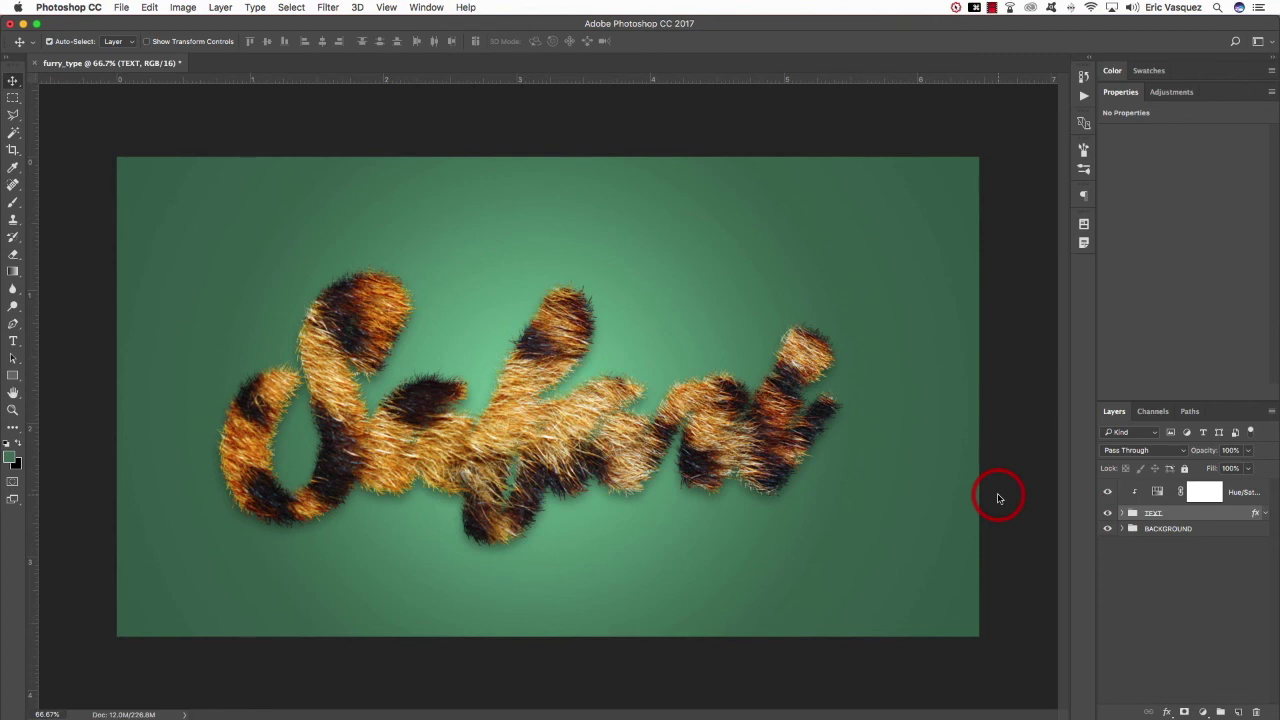